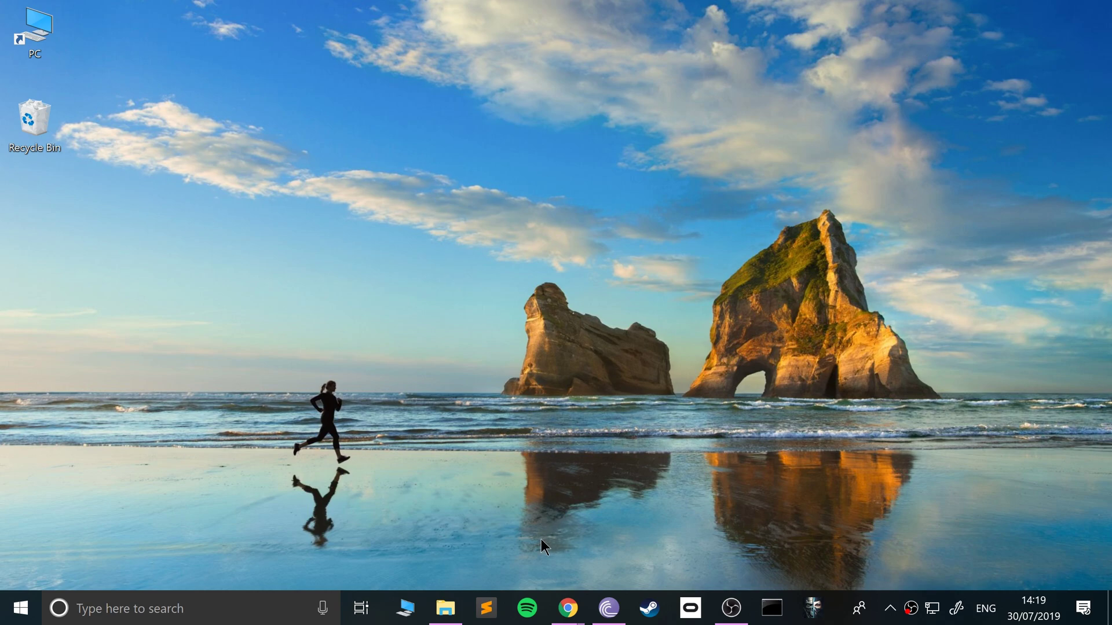
- Switch to Chrome, go to the Dolphin Emulator website and open its download page for version 5.0-10738
click(659, 516)
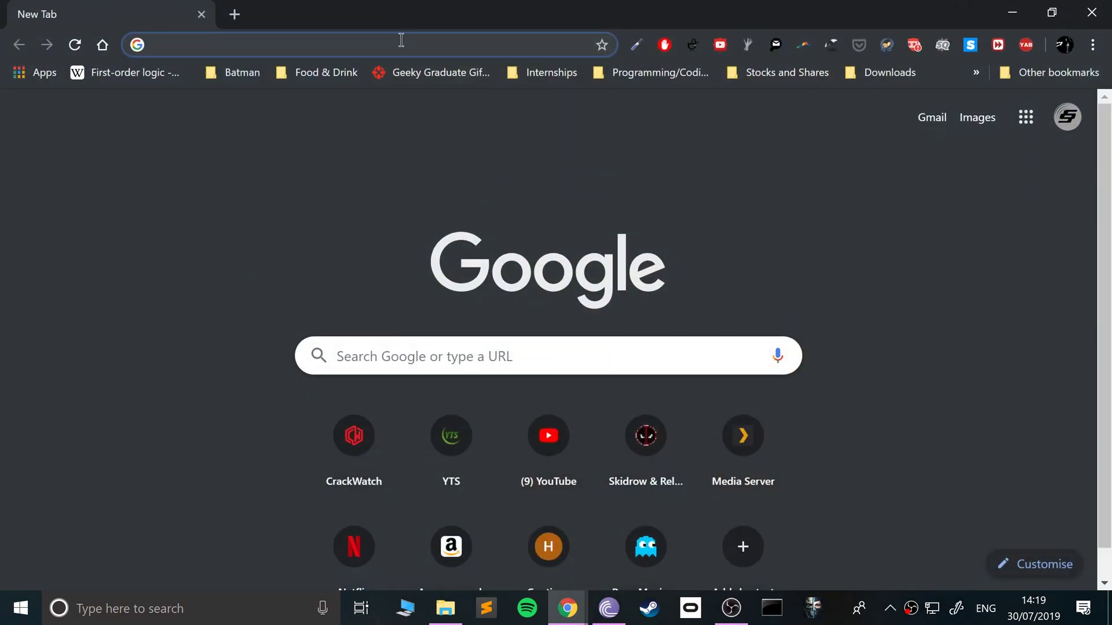
text(dolphin)
key(Return)
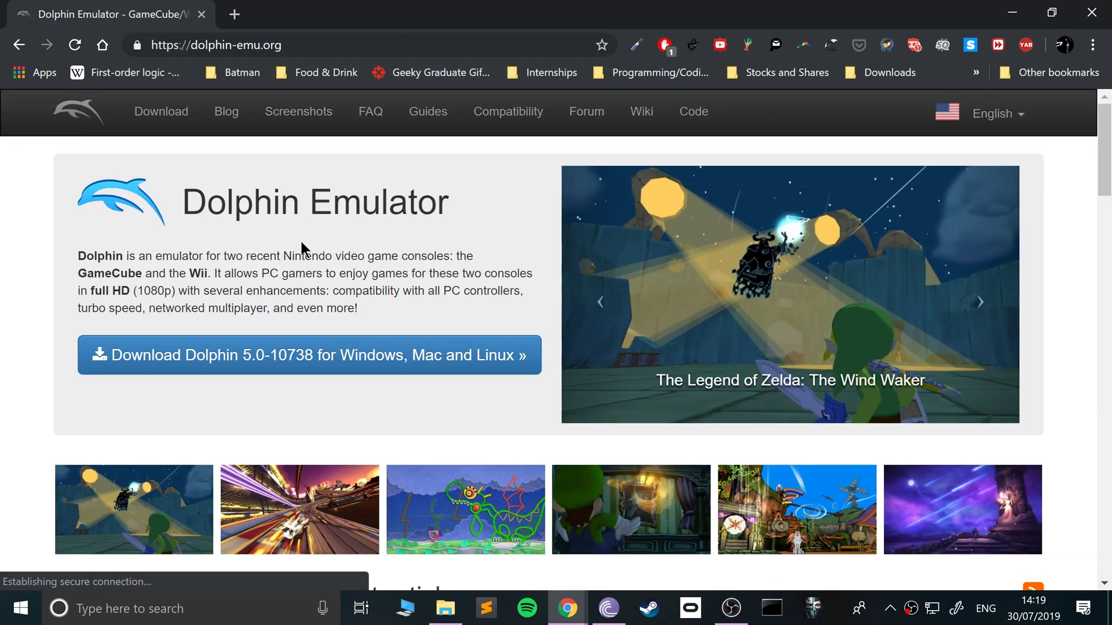
click(220, 364)
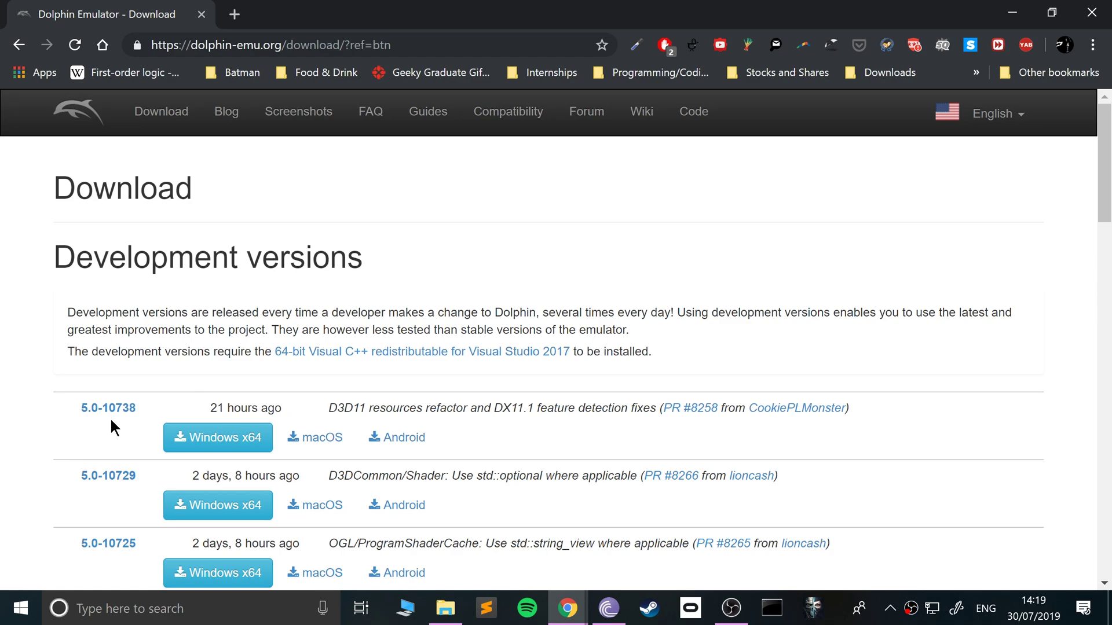
- Start downloading the Windows x64 build of Dolphin 5.0-10738 and cancel the download
click(193, 452)
click(179, 570)
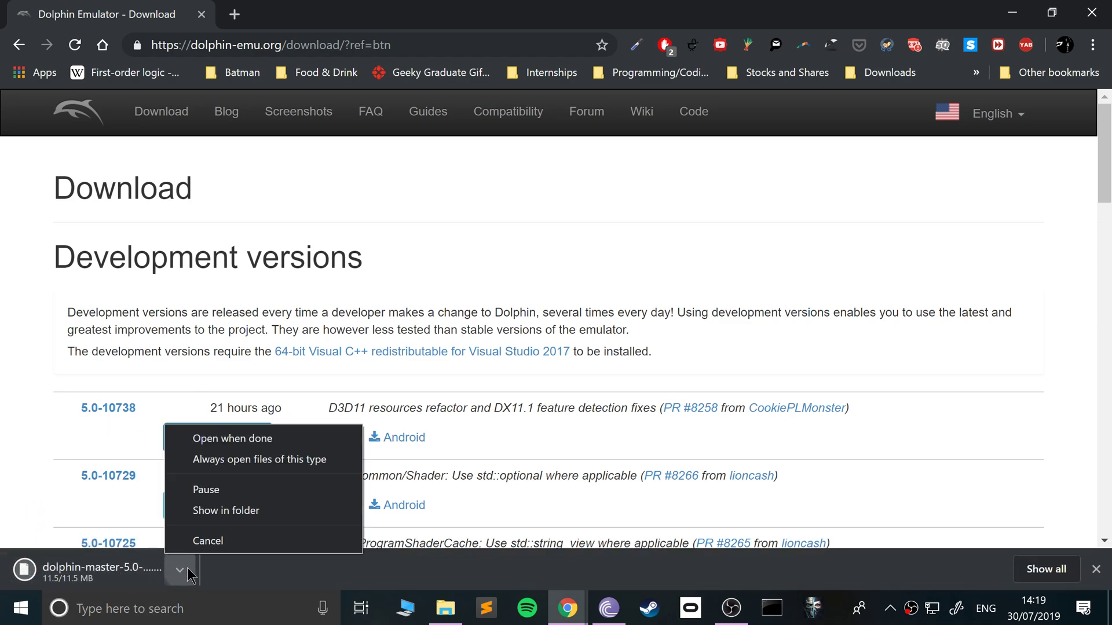
click(197, 540)
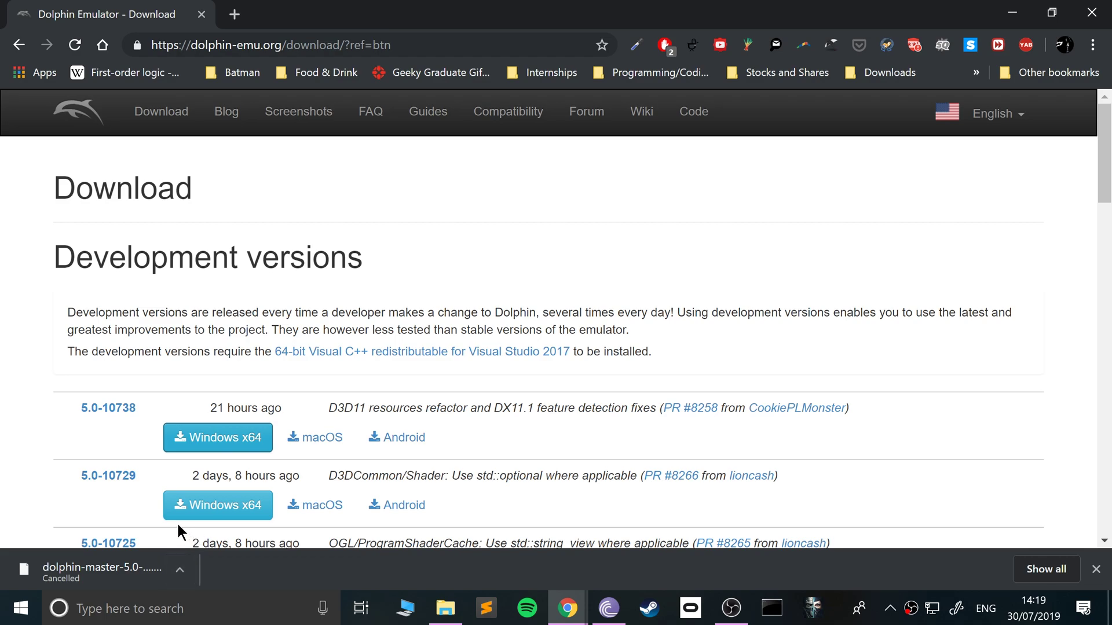
- Search the web for 7zip, open the official 7-Zip site and download its 64-bit x64 Windows installer
click(409, 44)
text(7zip)
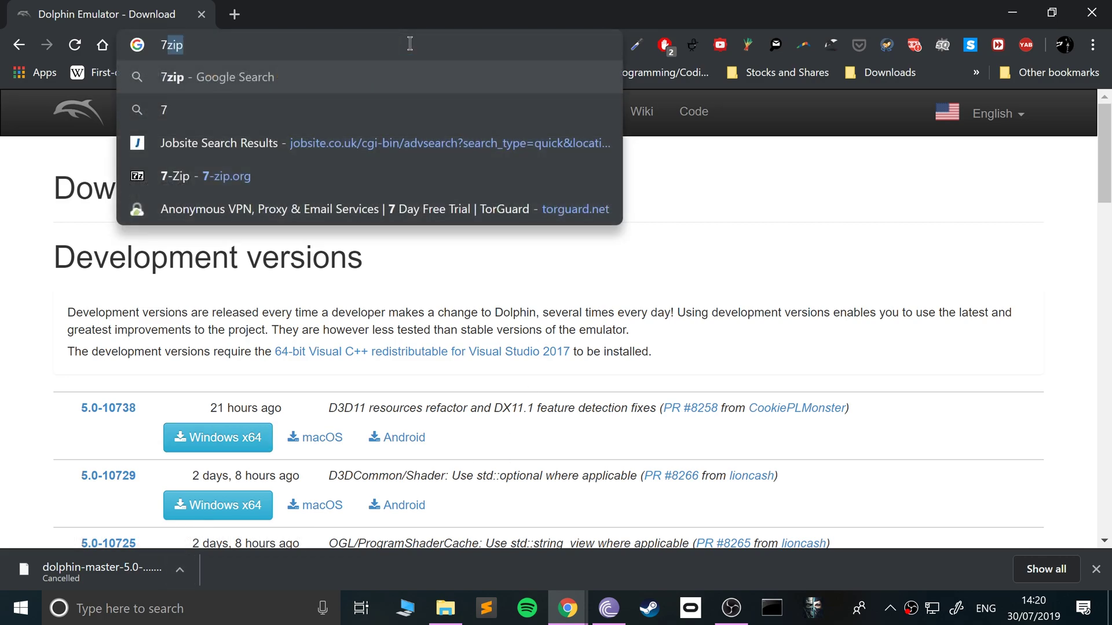
key(Return)
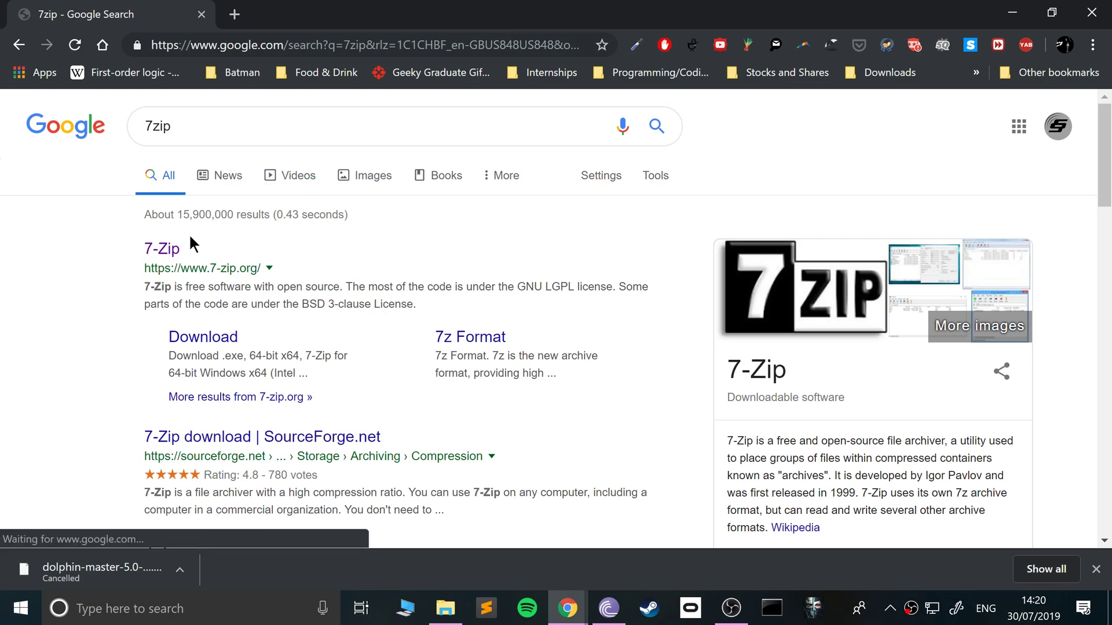
click(164, 250)
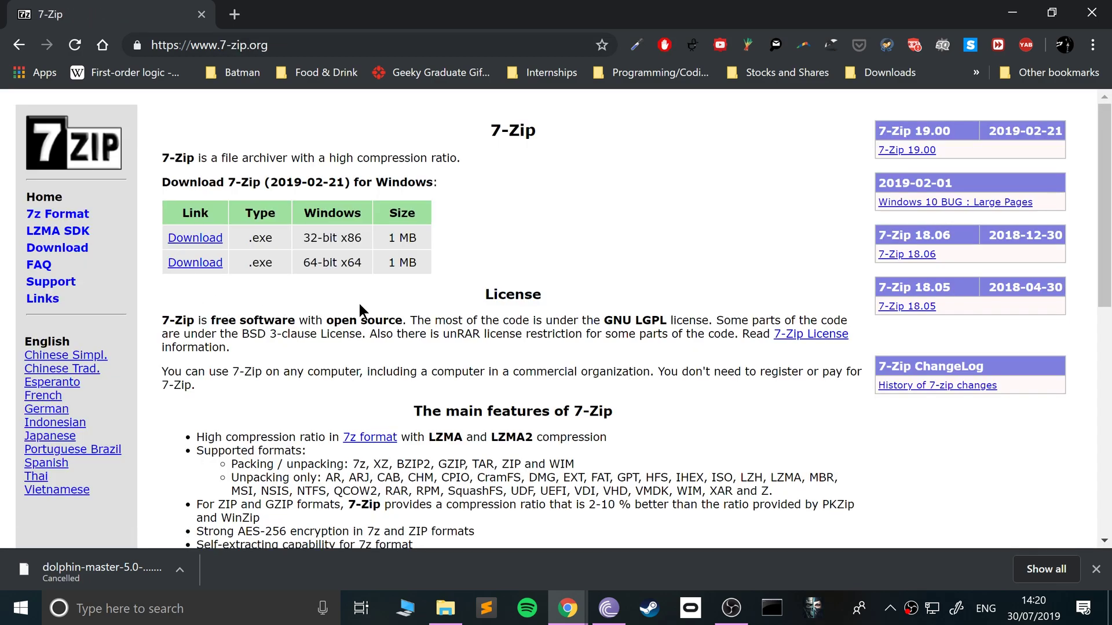
click(173, 267)
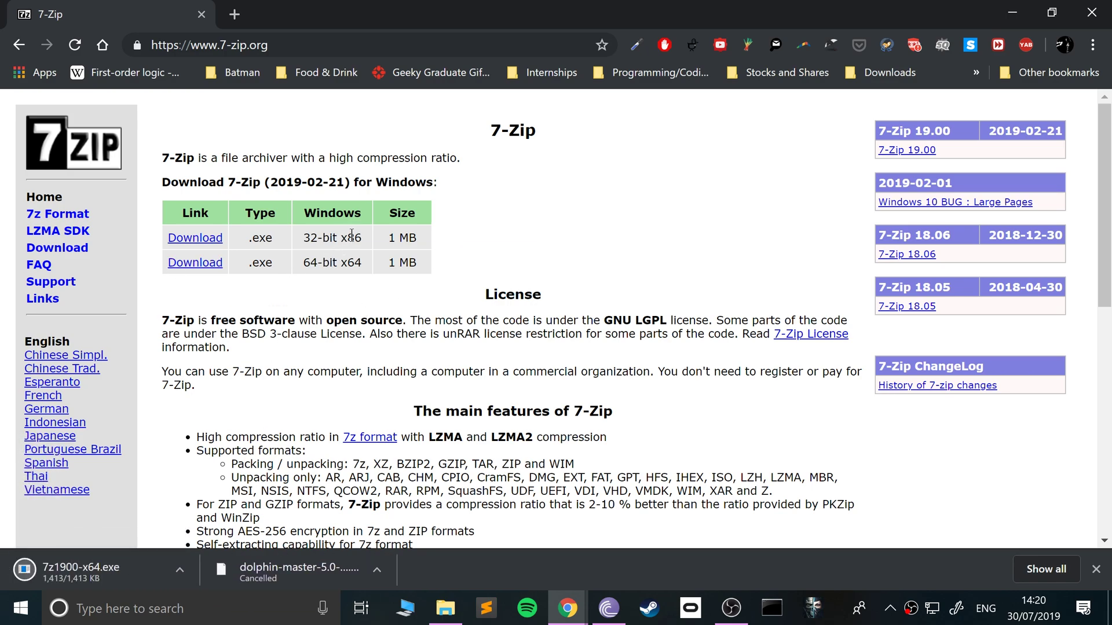
drag(353, 236, 310, 234)
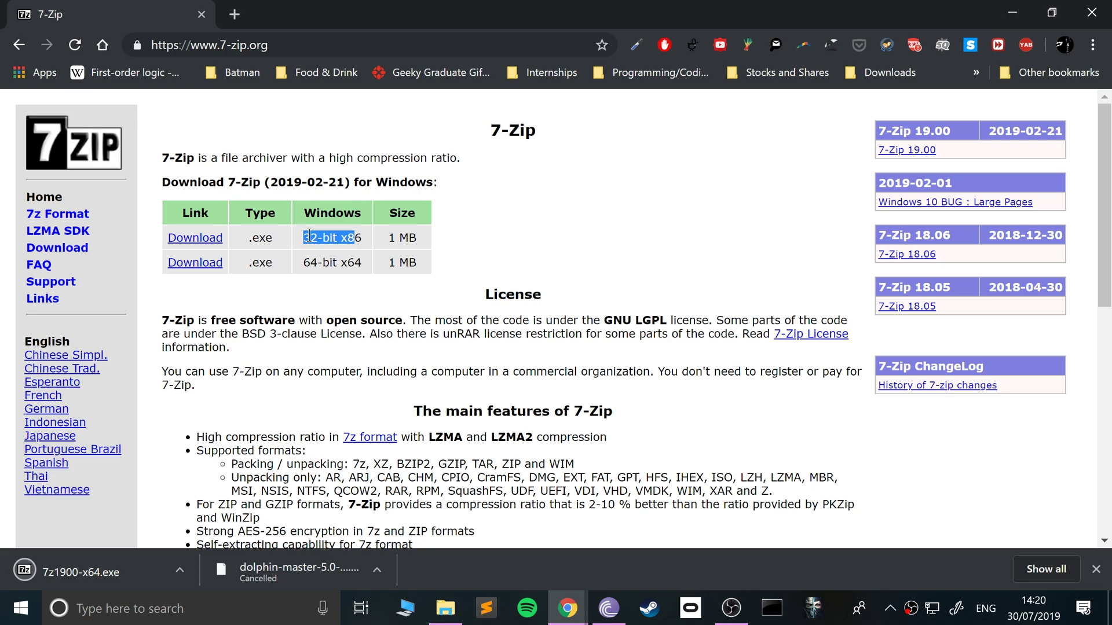
click(328, 125)
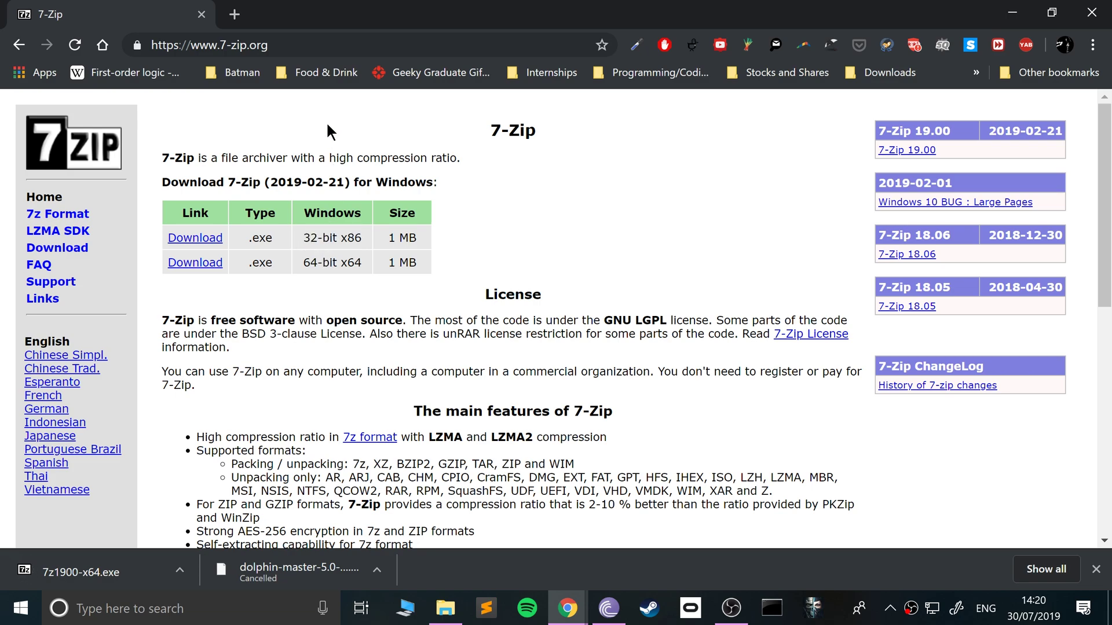
- Go to romsmania.cc and open its Nintendo Wii ROM list
click(306, 44)
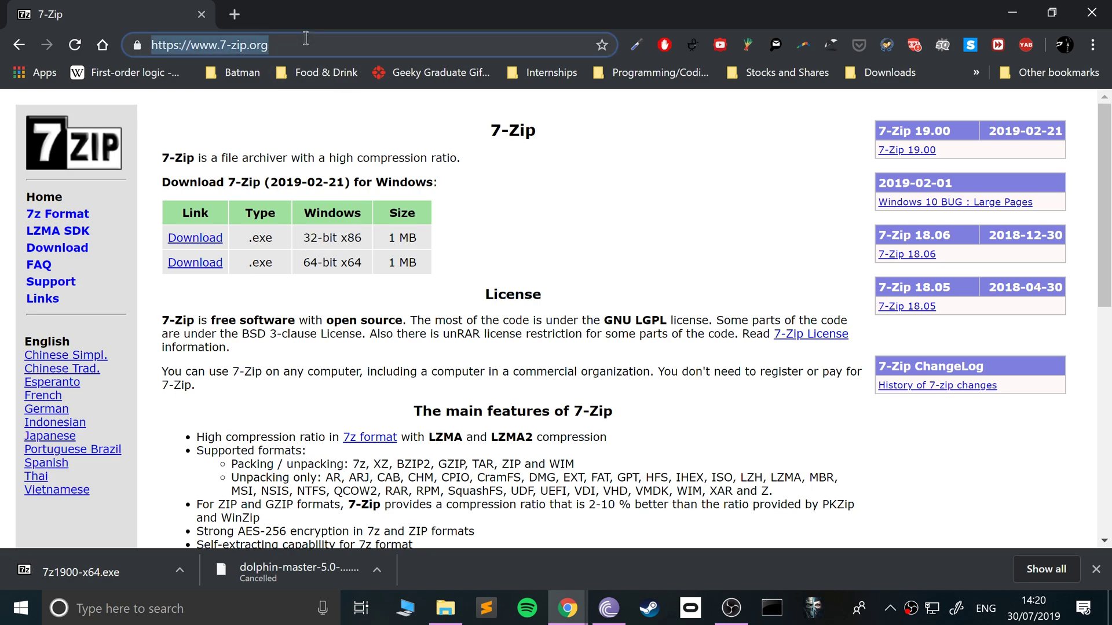
text(roms)
key(Return)
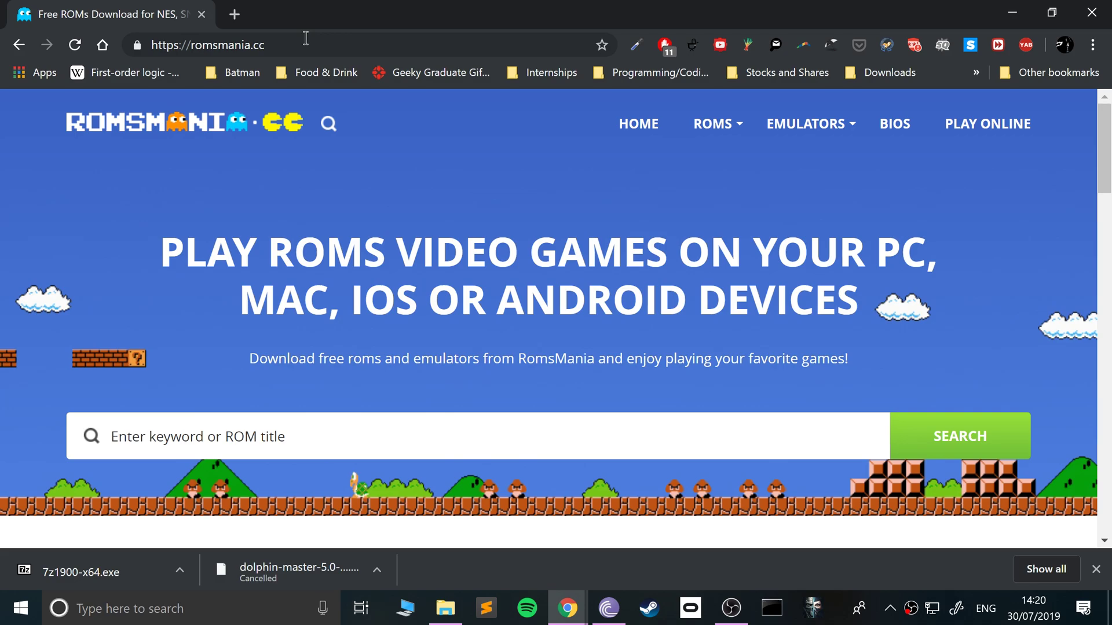
scroll(29, 281, down, 10)
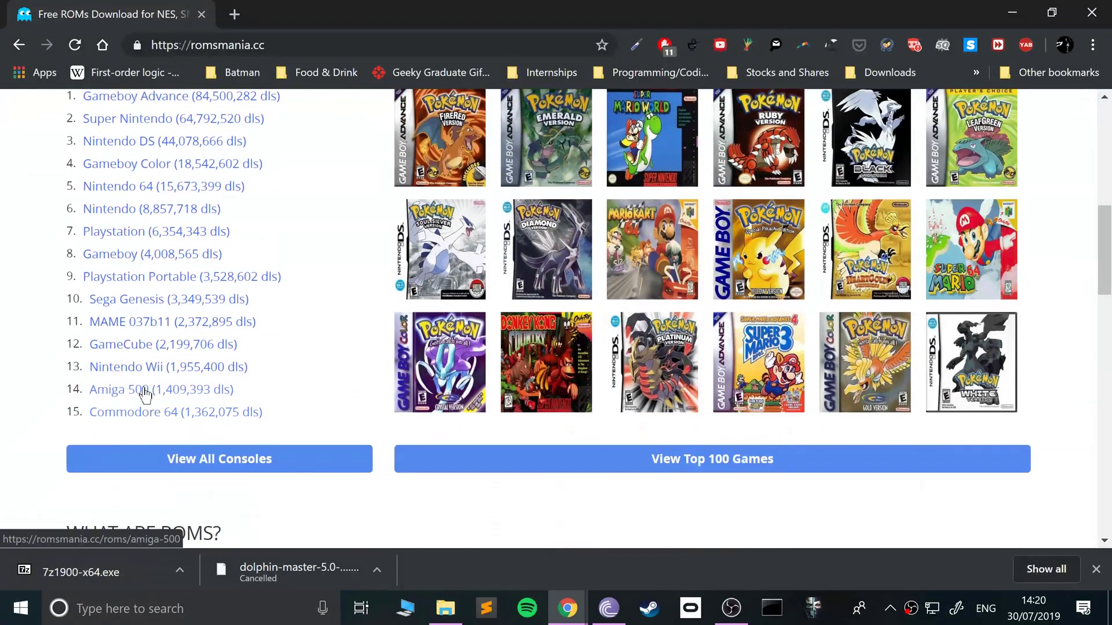
click(152, 369)
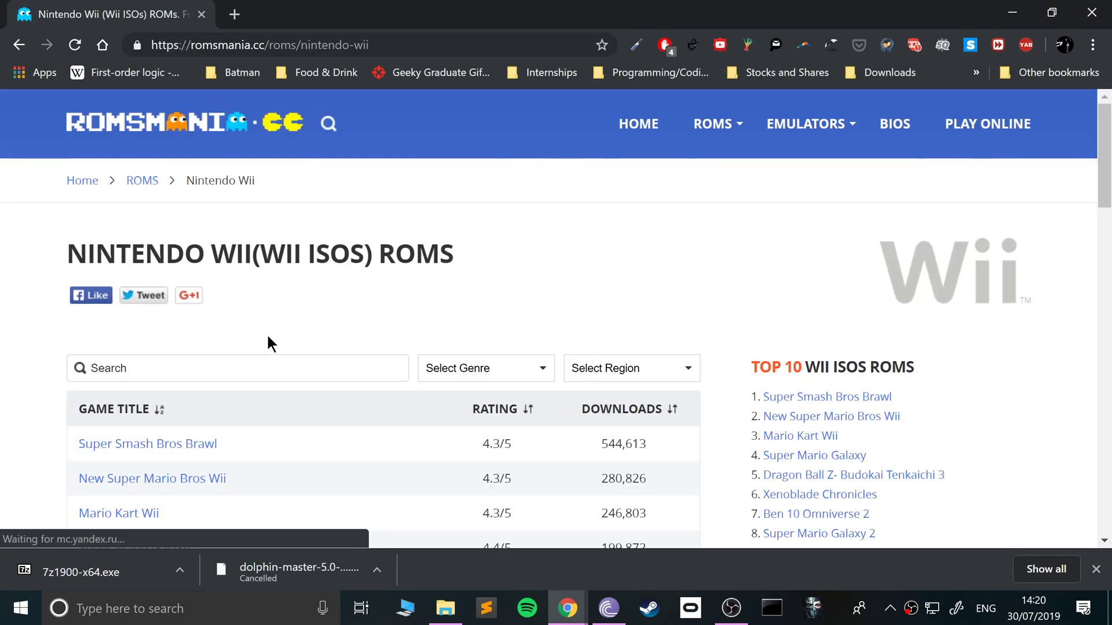
- Search the Nintendo Wii ROM list for "wii sports" and open the Wii Sports page
click(277, 359)
text(wii sports)
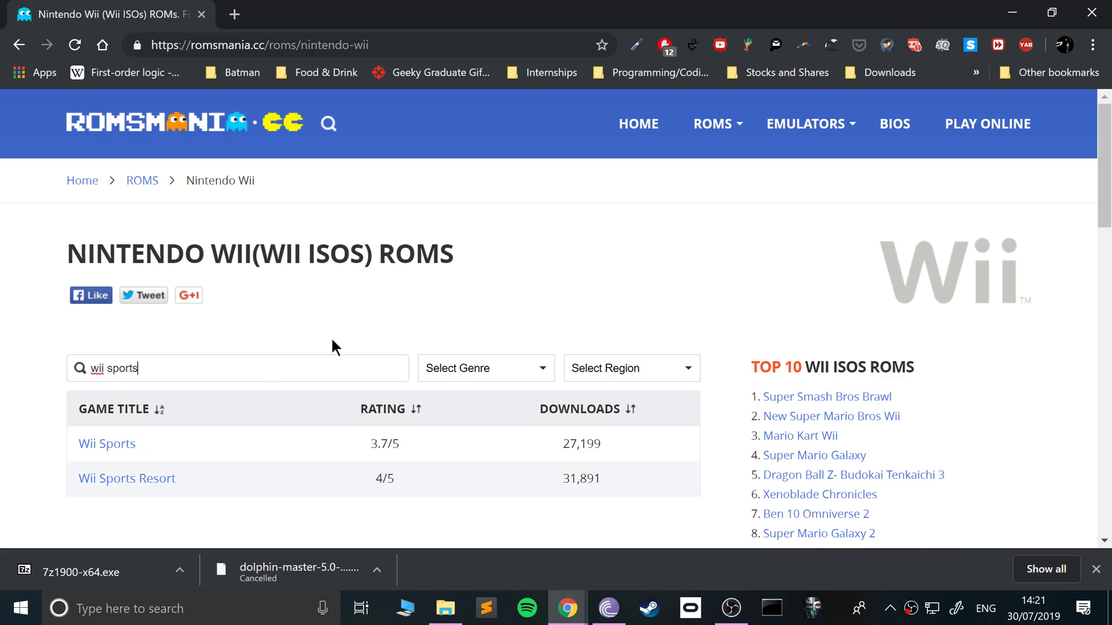
click(87, 447)
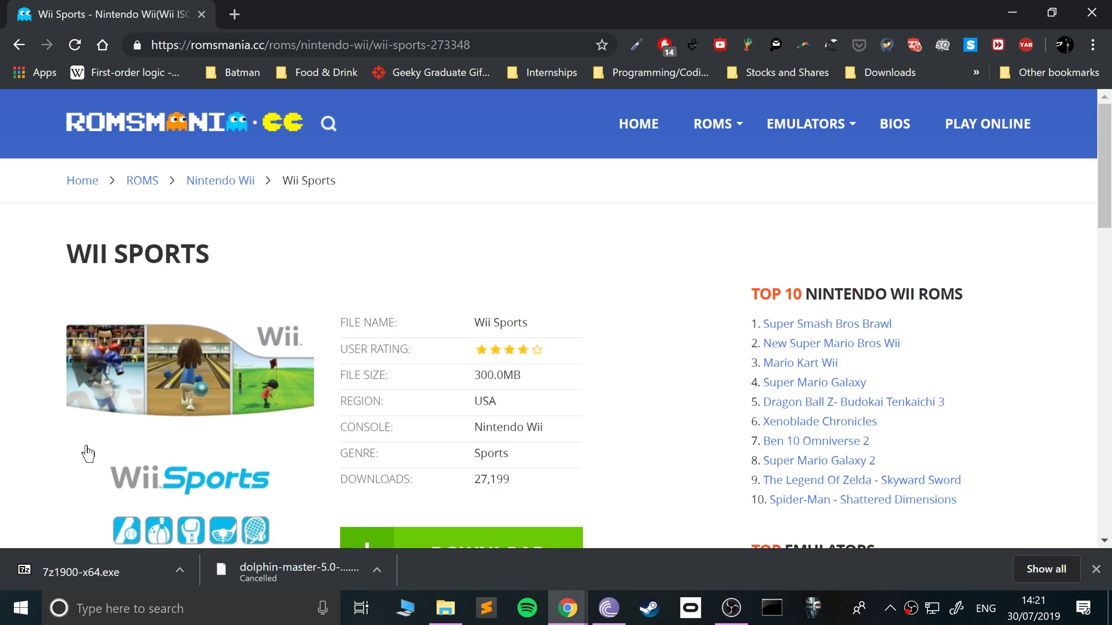
- Start the slowest browser download of the Wii Sports ROM, cancel it and close the browser tab
scroll(88, 453, down, 5)
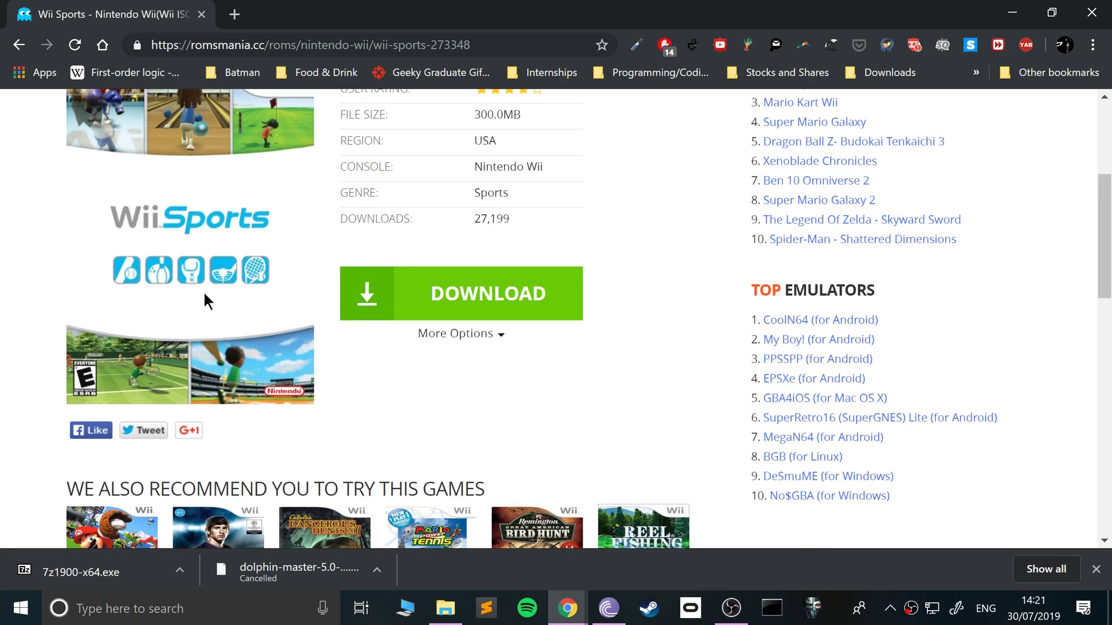
click(437, 336)
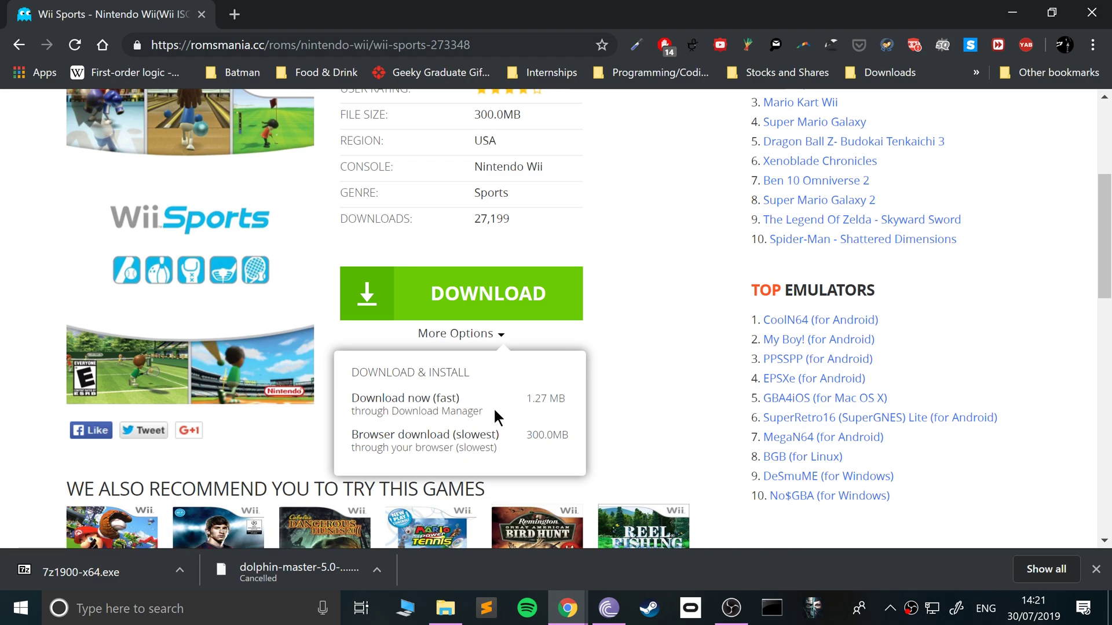
click(447, 452)
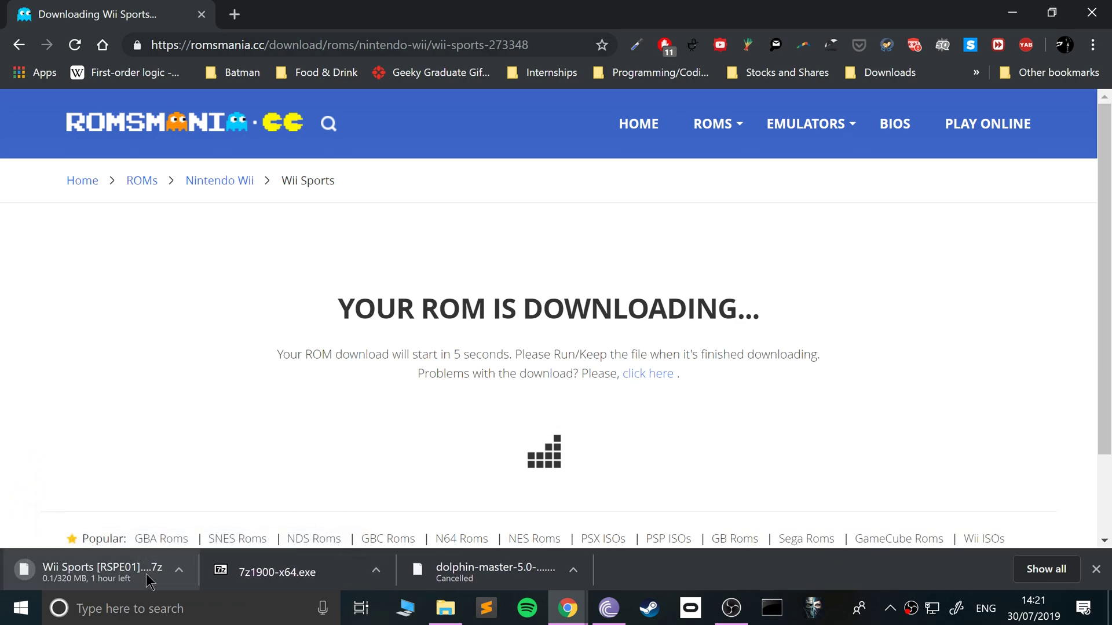
click(179, 570)
click(208, 540)
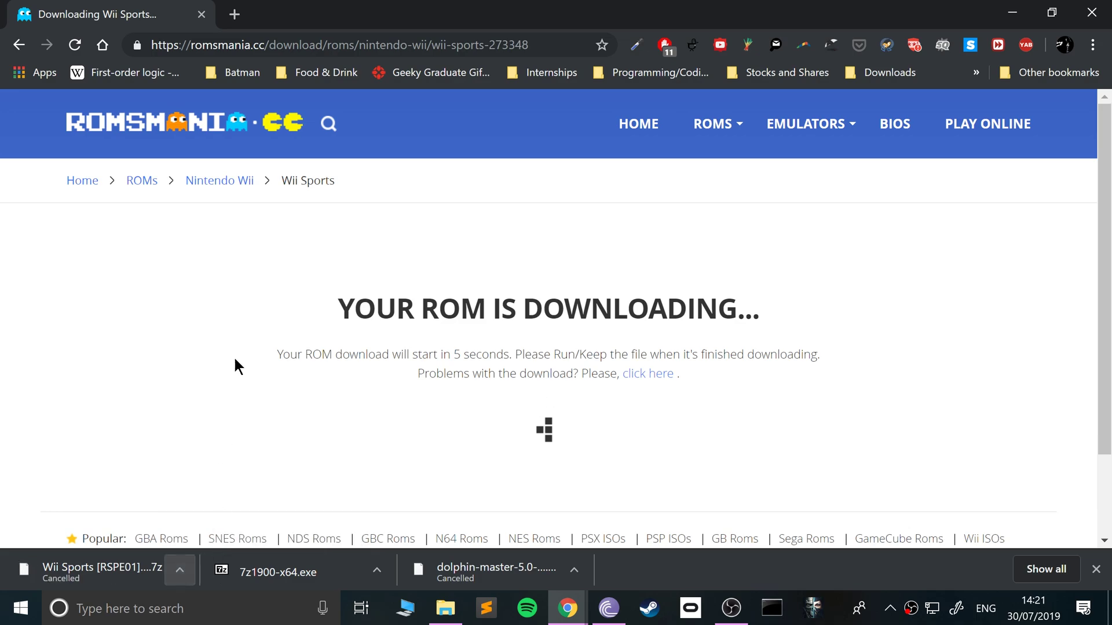
click(200, 14)
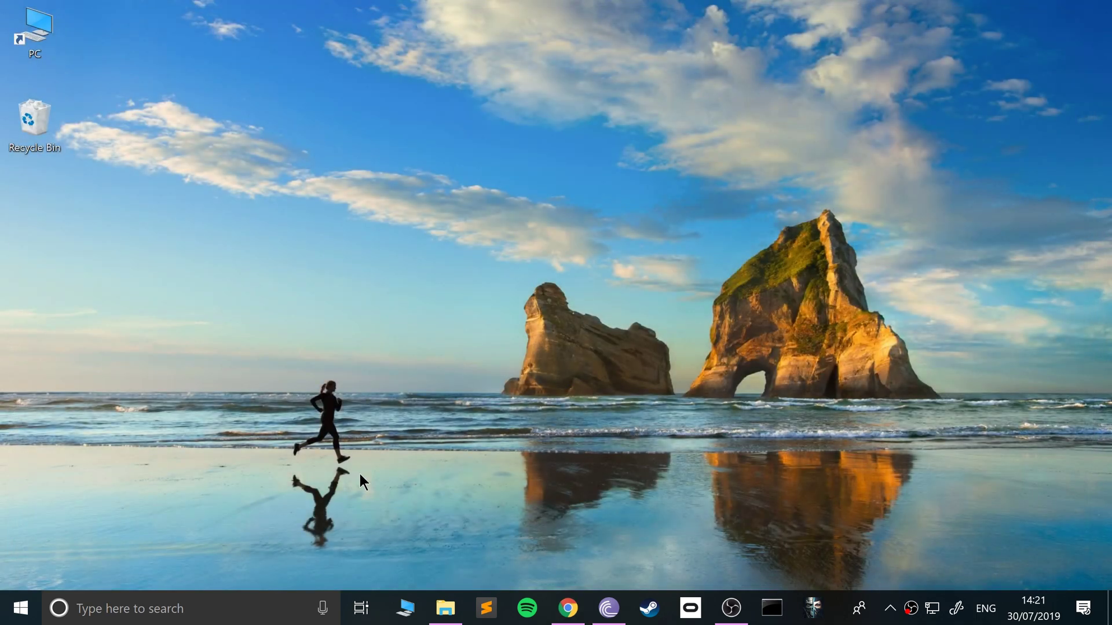
- From the Chrome downloads folder in File Explorer, run 7z1900-x64.exe and install 7-Zip 19.00 (x64) to D:\Software\7-Zip\
click(445, 608)
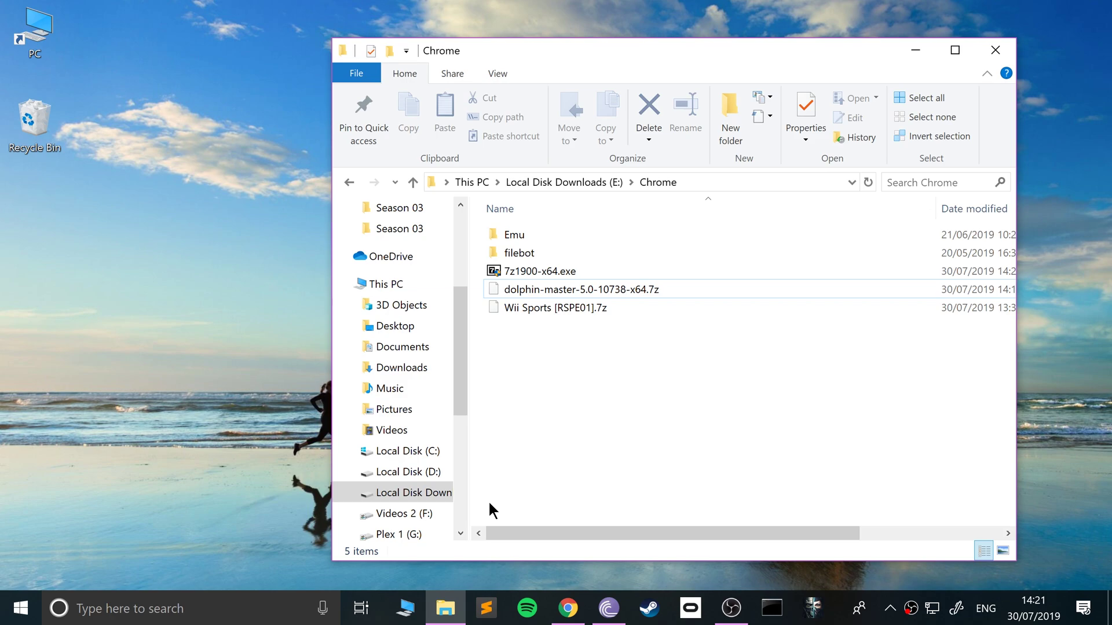
double_click(508, 275)
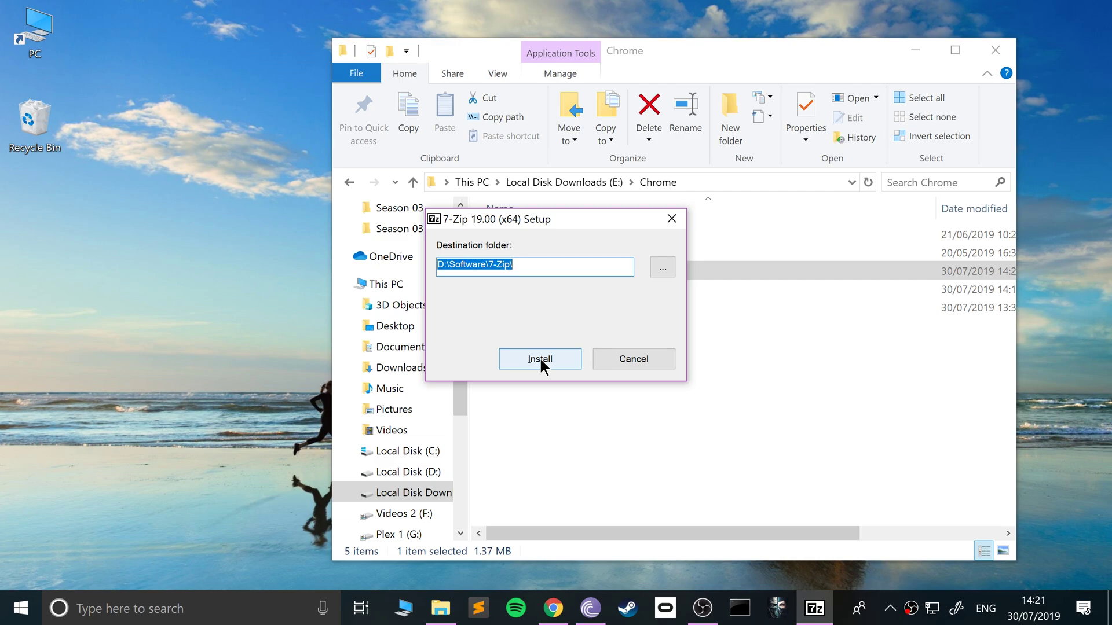
click(541, 359)
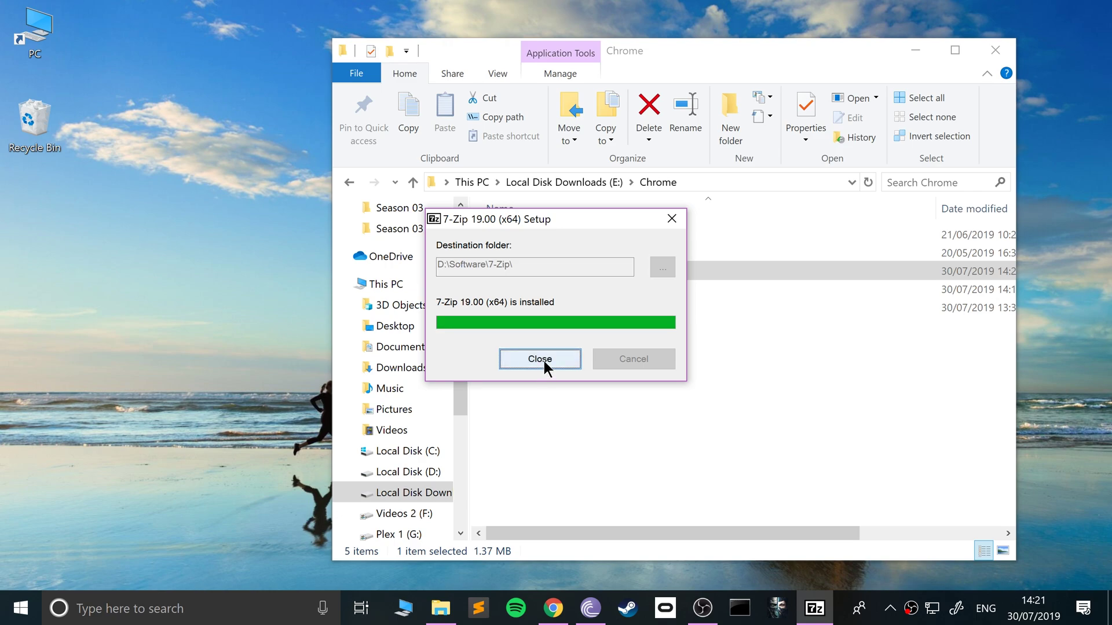
click(543, 360)
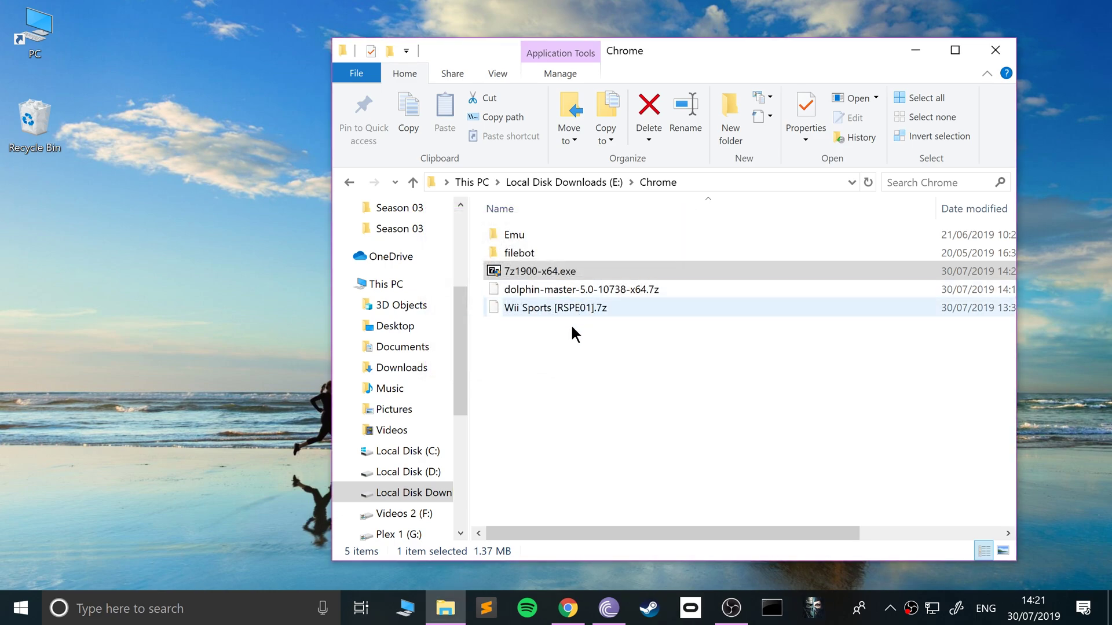
- Extract dolphin-master-5.0-10738-x64.7z and Wii Sports [RSPE01].7z with 7-Zip, each into a folder of its own name
right_click(530, 288)
mouse_move(444, 317)
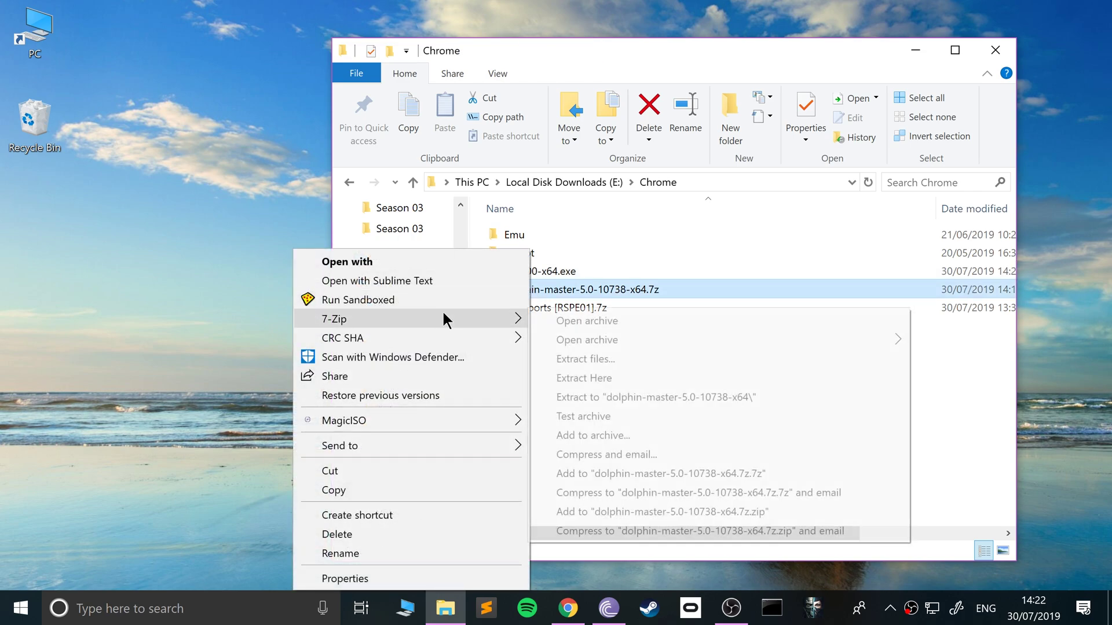
click(599, 397)
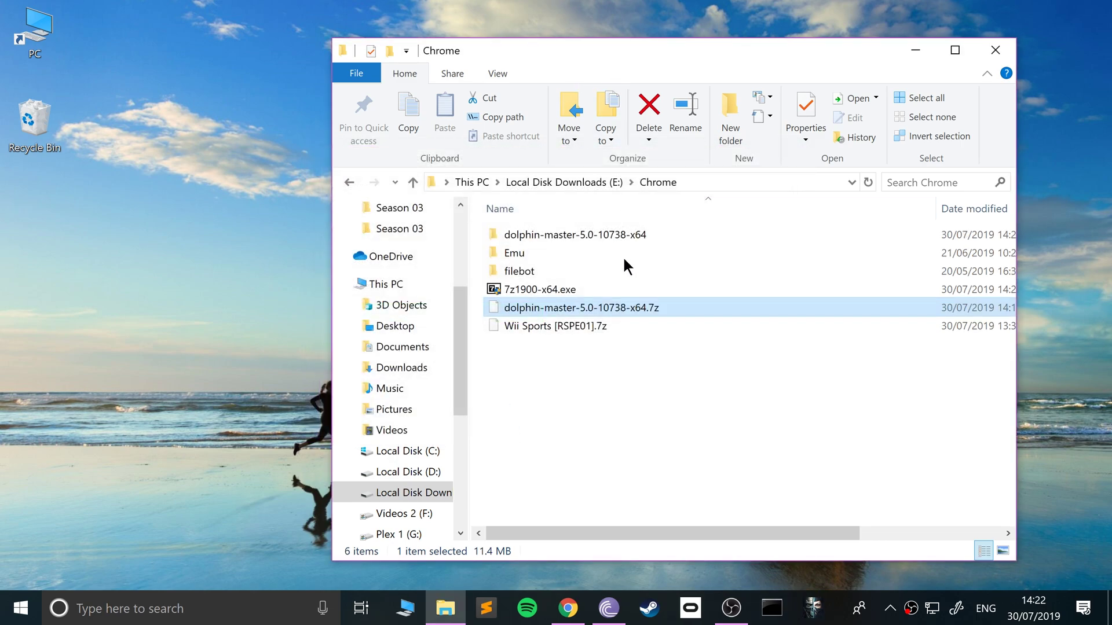
right_click(556, 326)
mouse_move(506, 323)
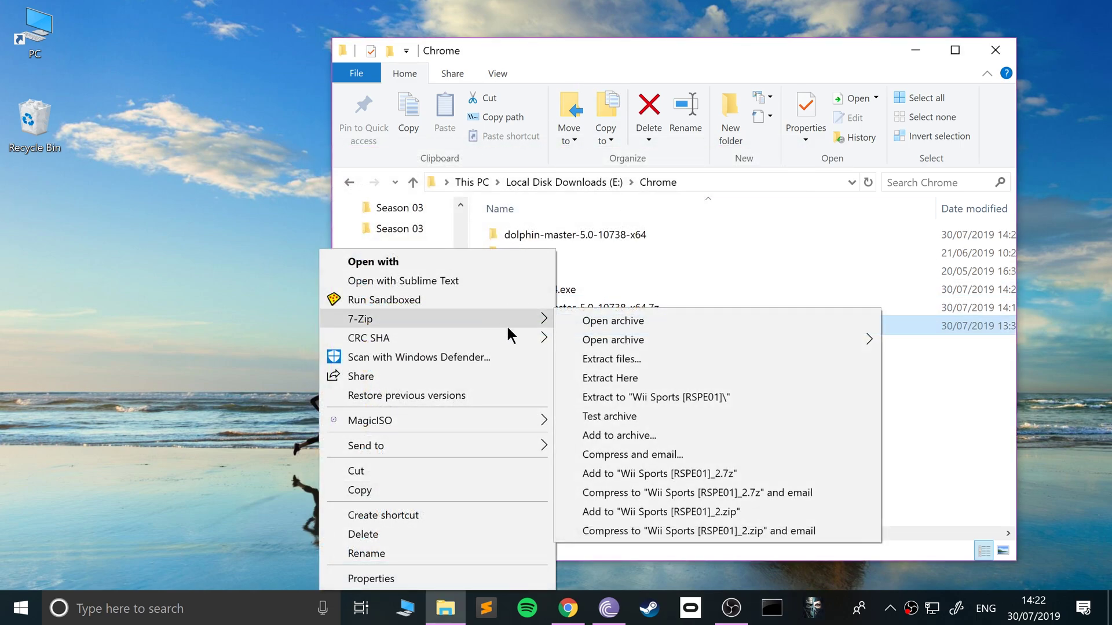
click(646, 396)
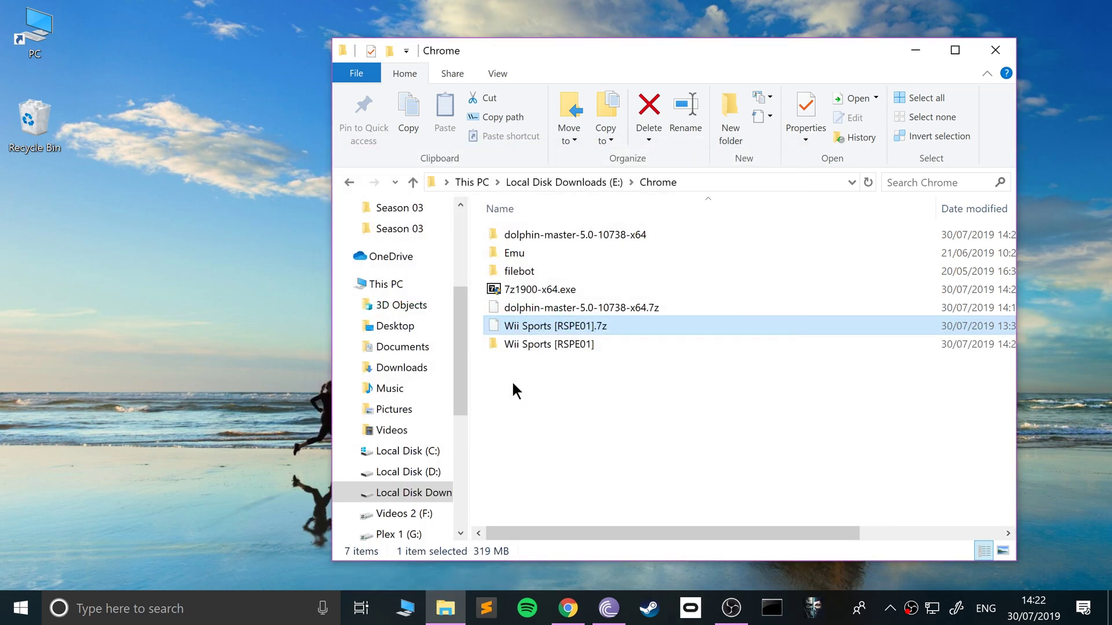
key(Up)
key(Up)
key(Up)
key(Up)
key(Up)
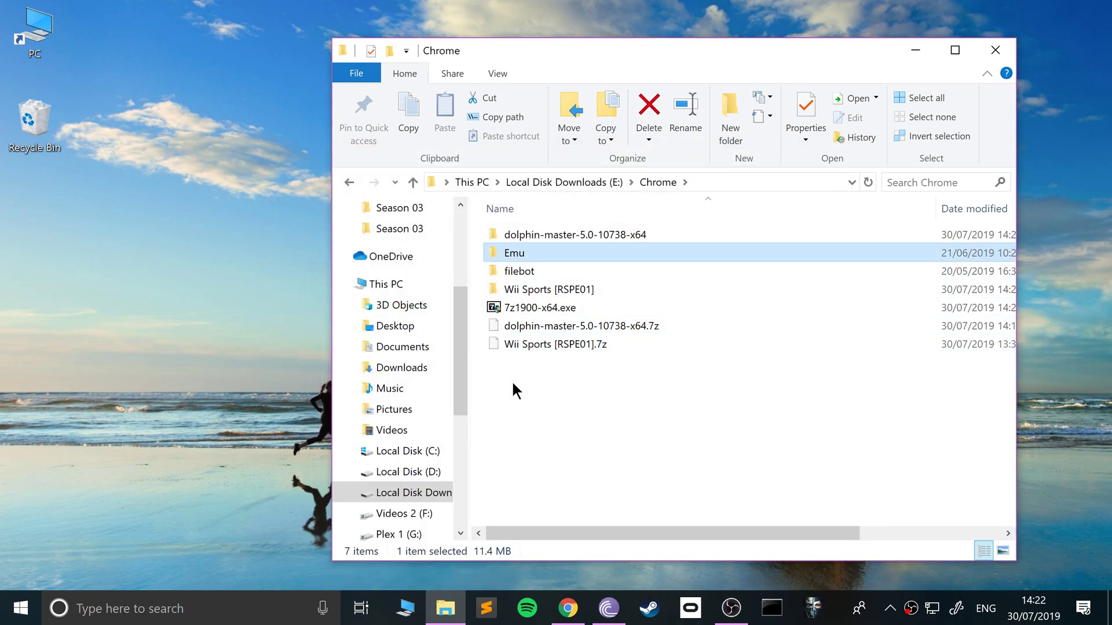
click(564, 234)
click(538, 297)
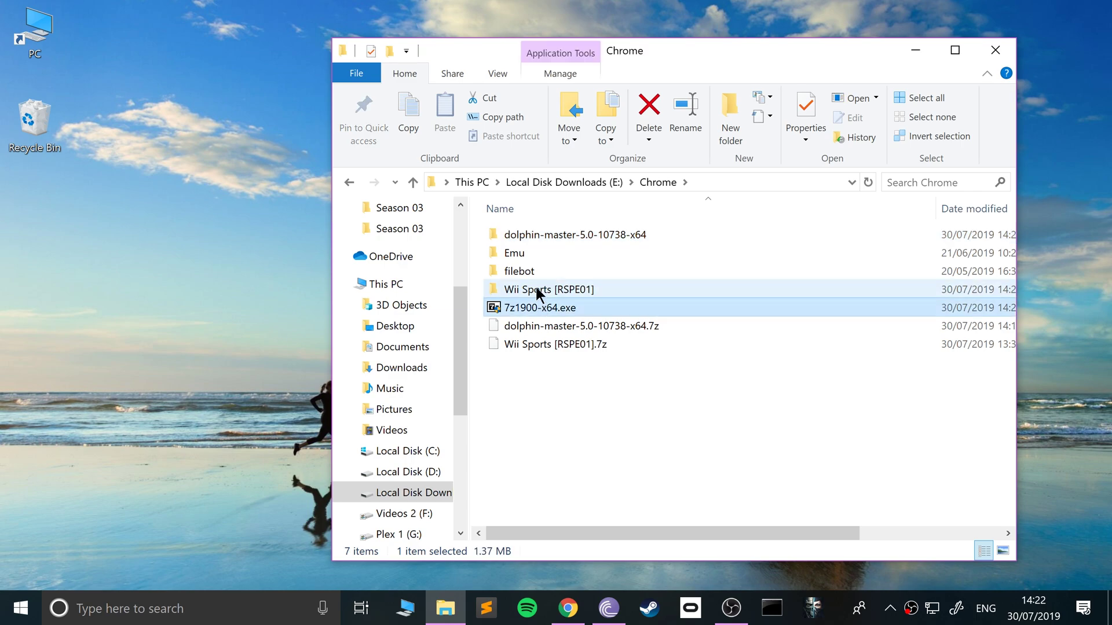
click(535, 284)
click(682, 124)
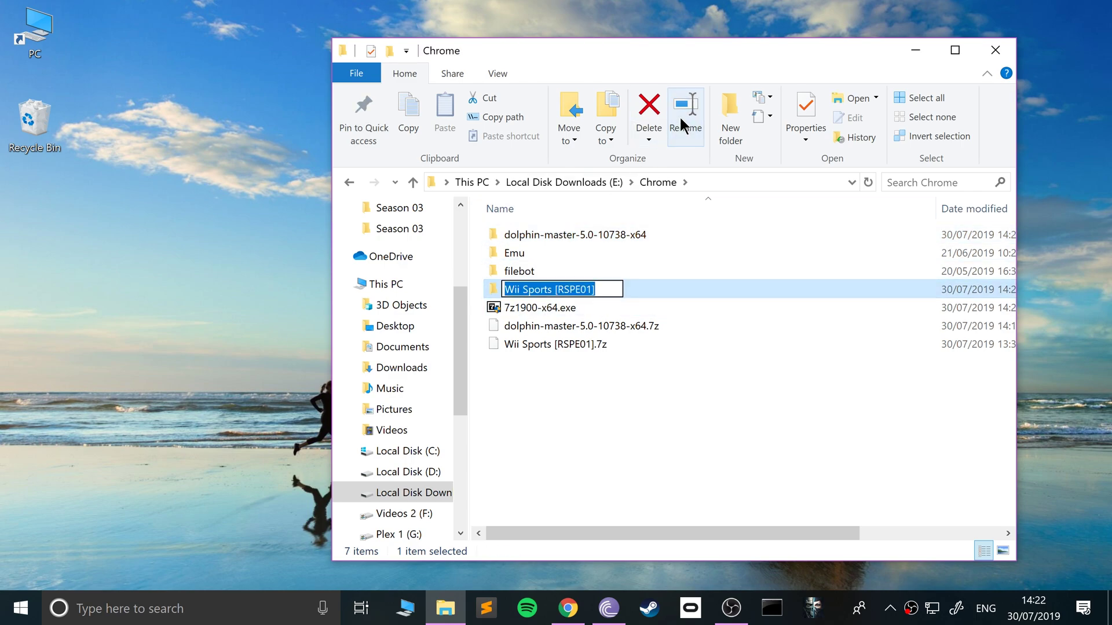
click(595, 406)
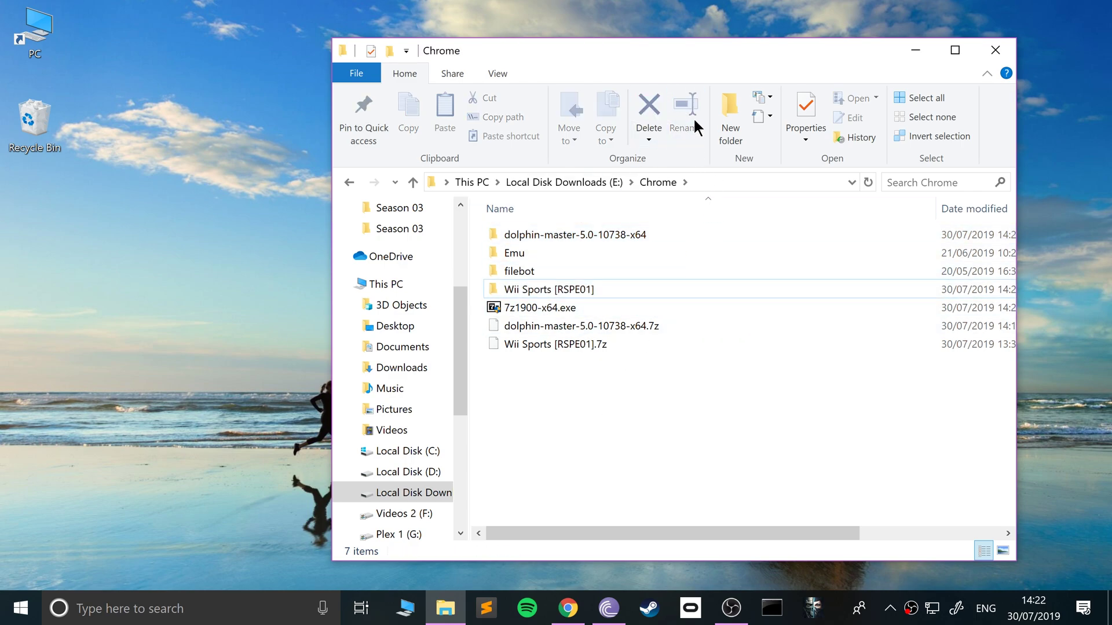
- Create a folder named Wii in the Chrome downloads folder and move the dolphin-master-5.0-10738-x64 and Wii Sports [RSPE01] folders into it
click(728, 121)
text(Wii)
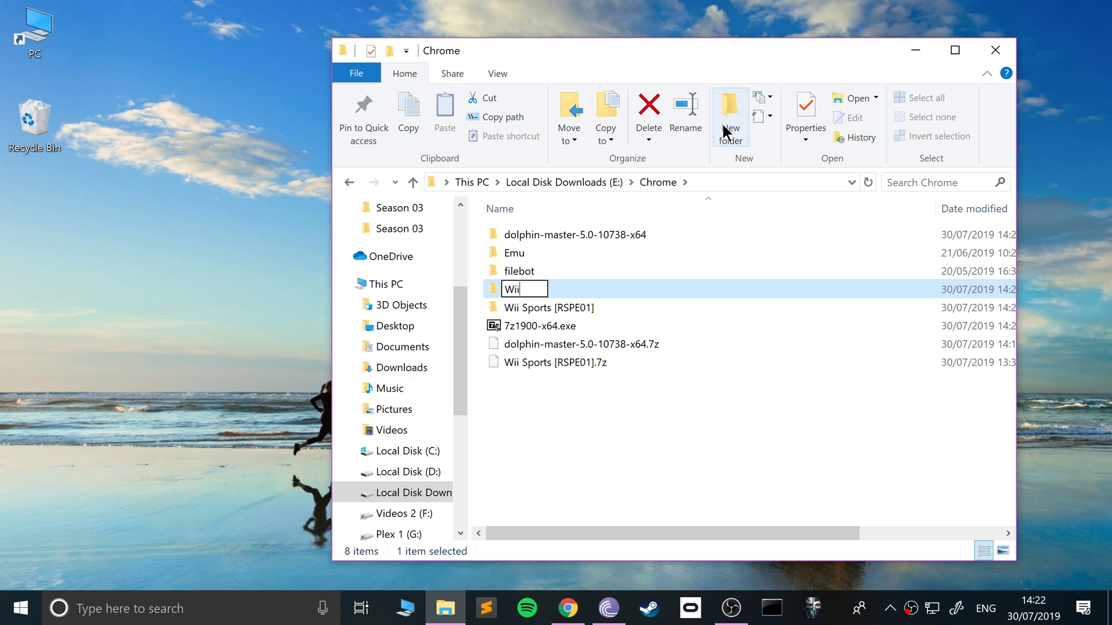
key(Return)
click(550, 304)
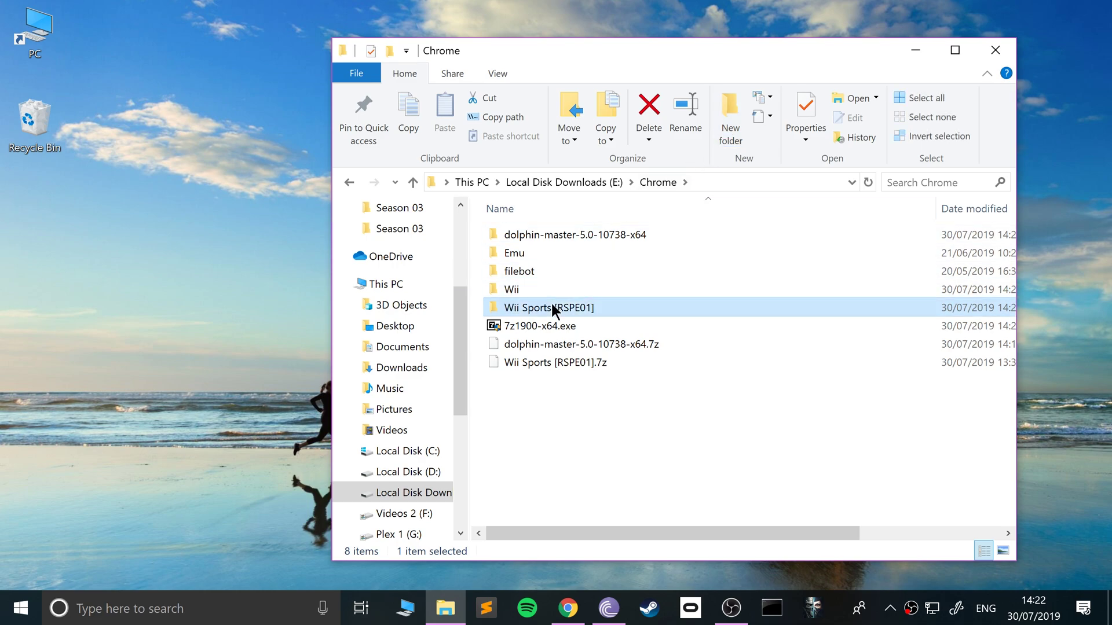
ctrl+click(549, 229)
drag(543, 231, 515, 287)
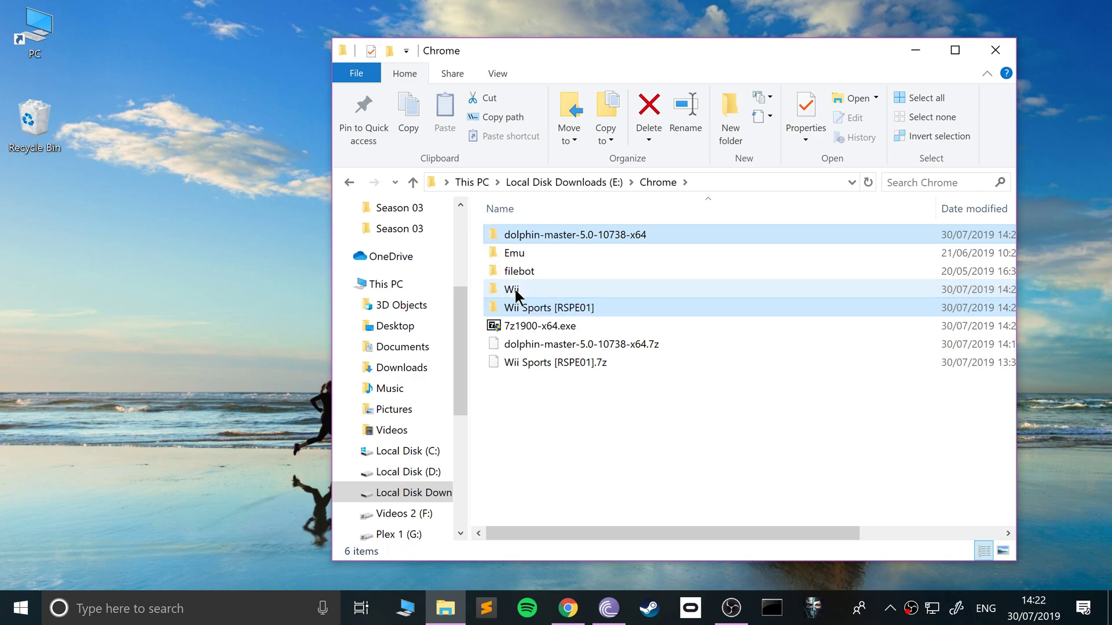
- Inside the Wii folder, create a folder named Games and move the Wii Sports [RSPE01] folder into it
double_click(516, 268)
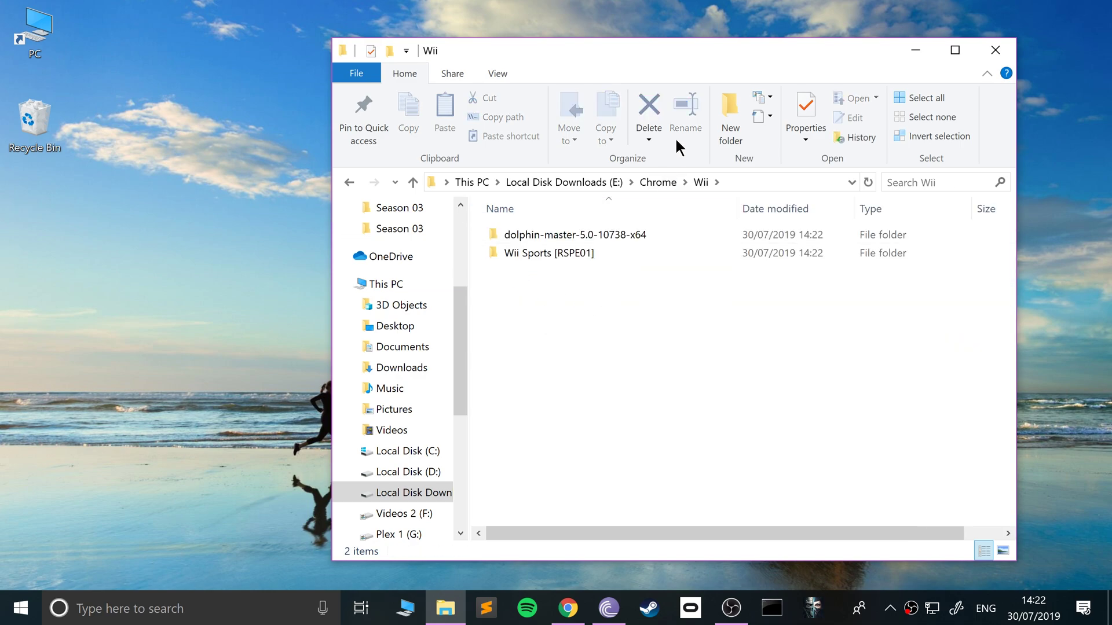
click(710, 113)
text(Games)
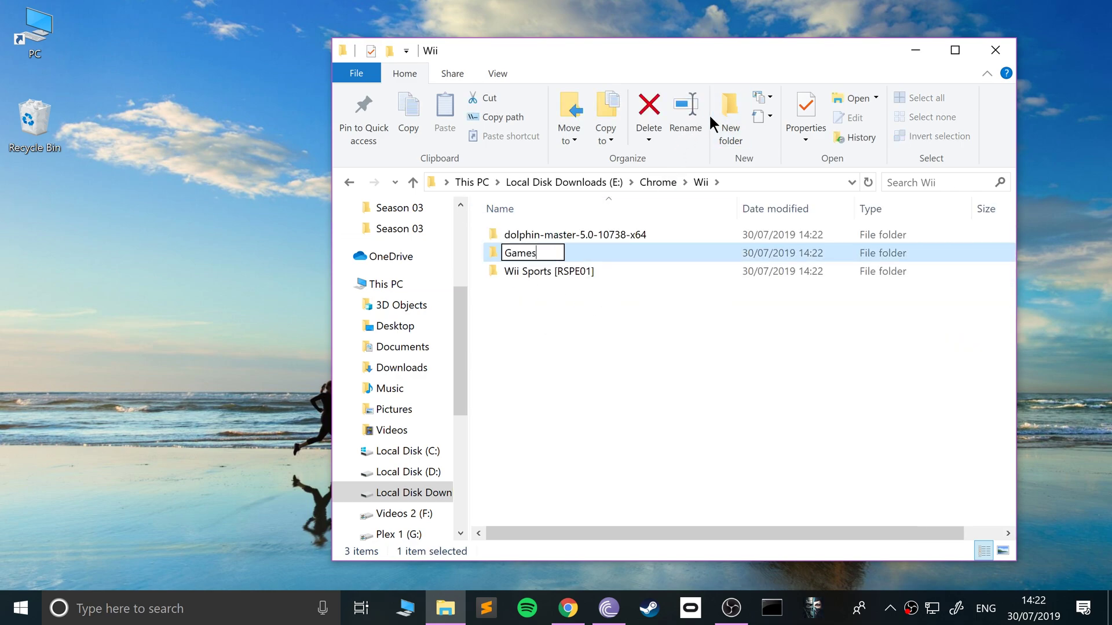
key(Return)
click(526, 268)
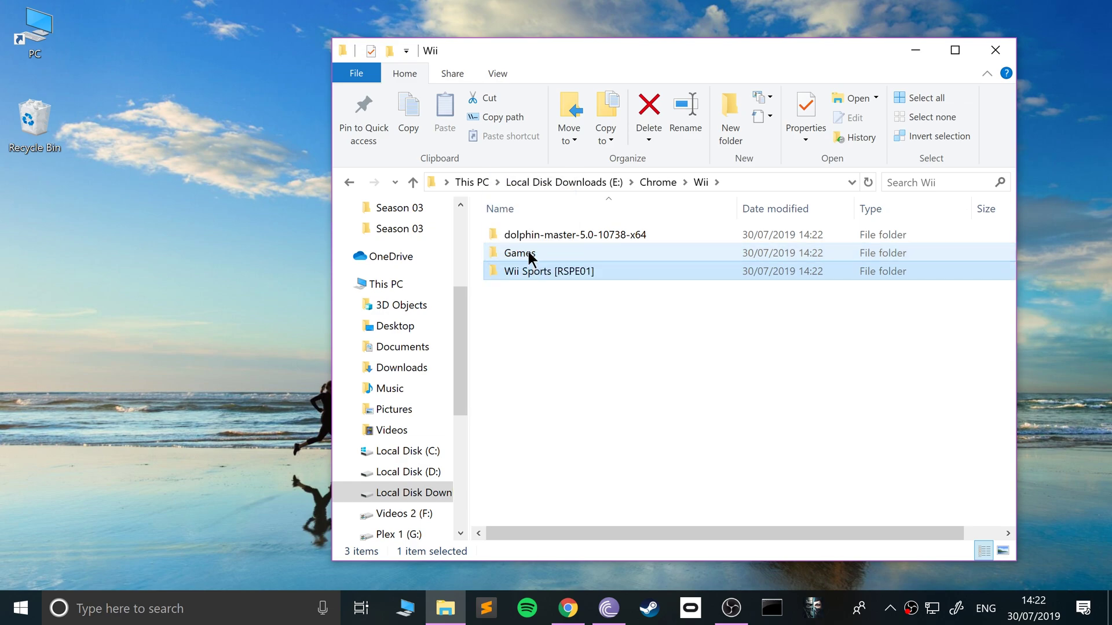
drag(529, 251, 529, 253)
- Run Dolphin.exe from the Dolphin-x64 folder inside dolphin-master-5.0-10738-x64 and decline usage statistics reporting
double_click(541, 231)
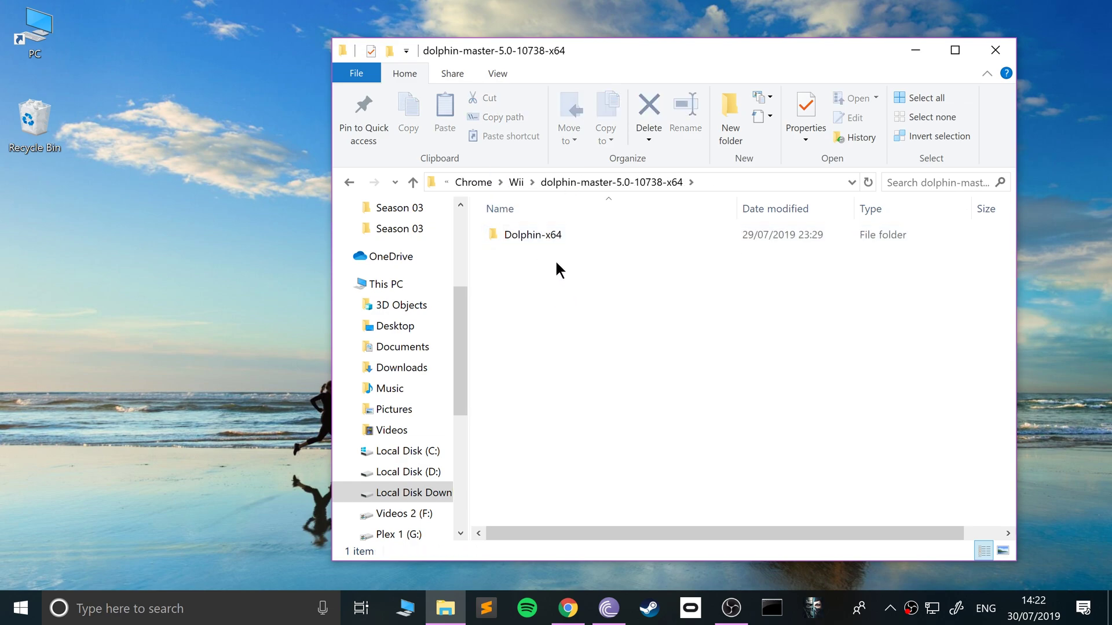
double_click(550, 239)
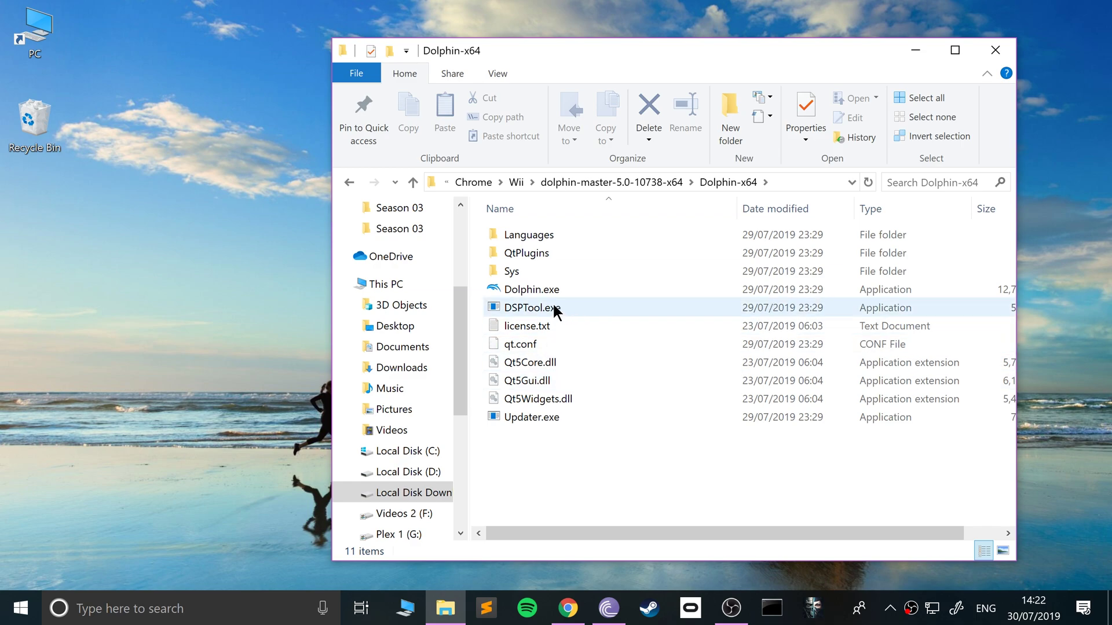
click(533, 295)
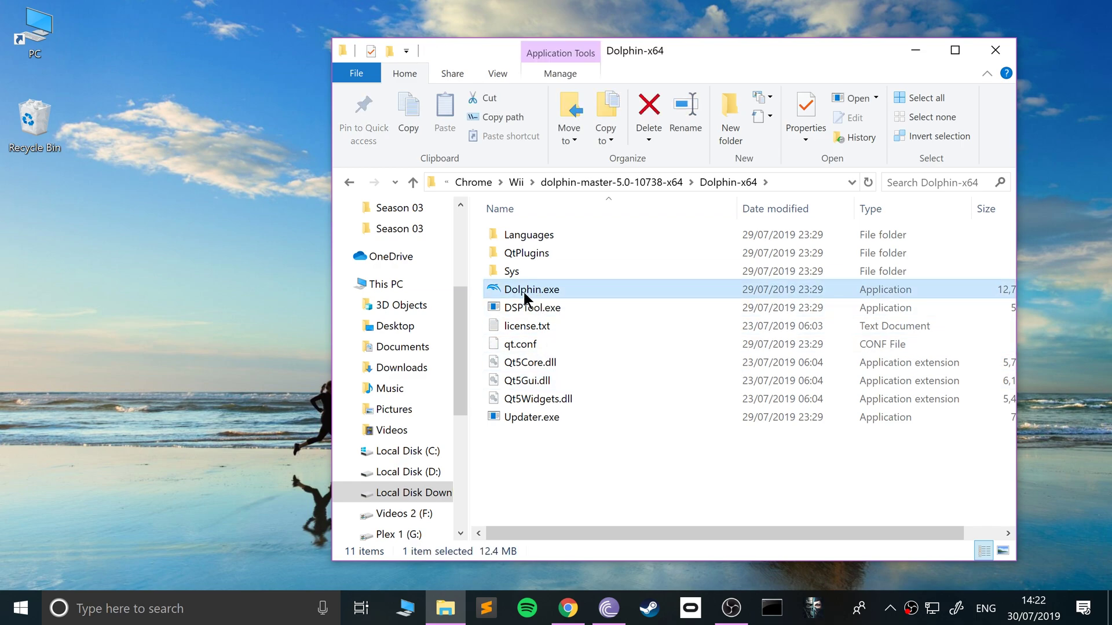
double_click(524, 290)
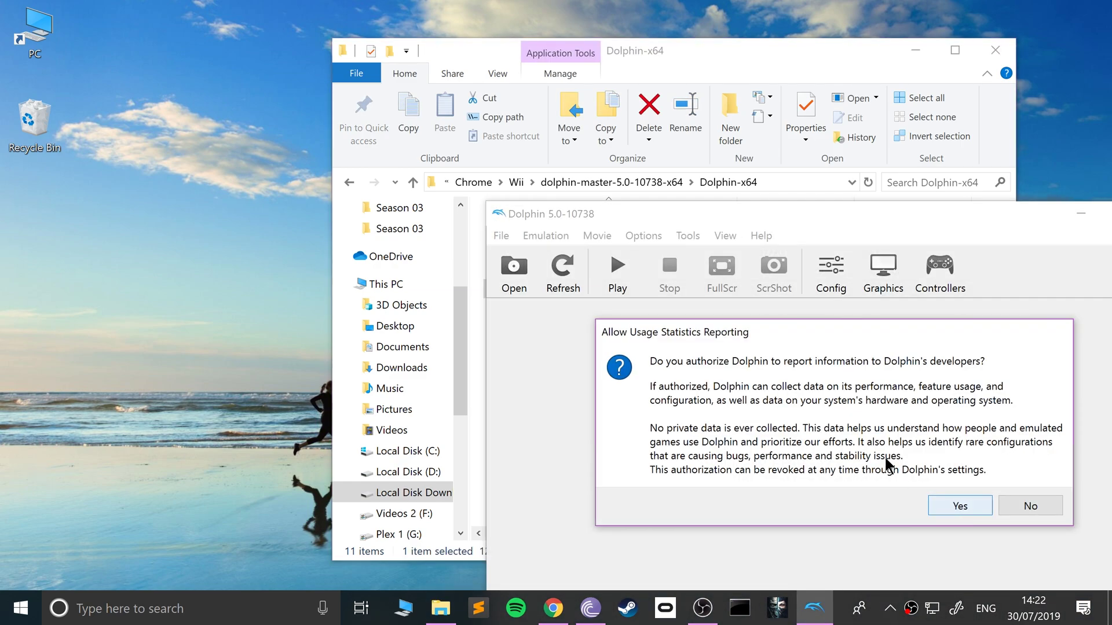
click(1031, 506)
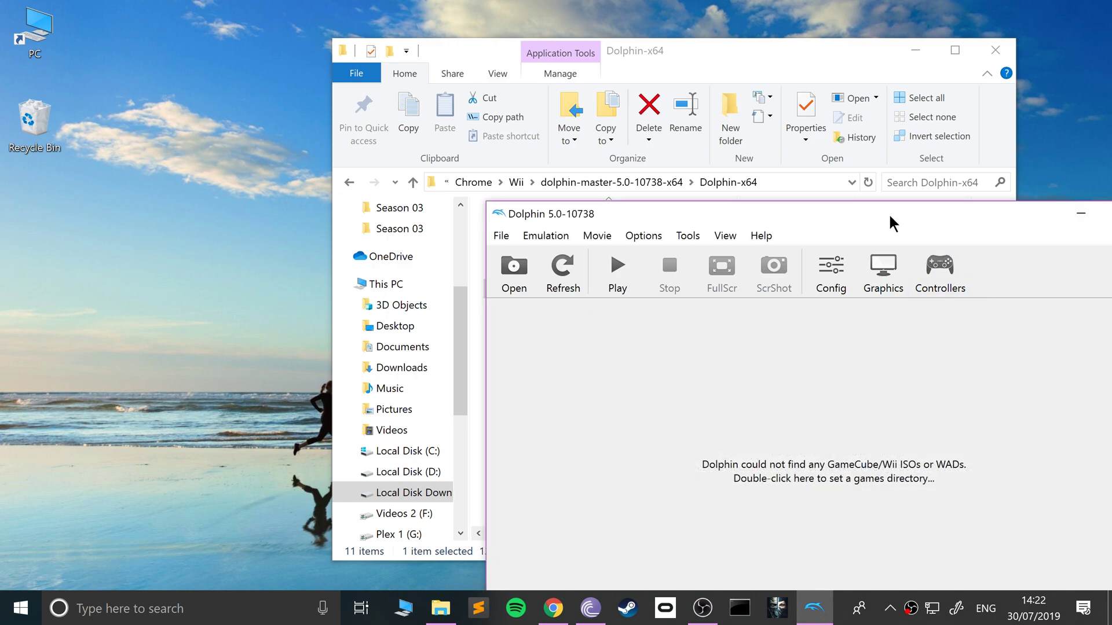
drag(893, 223, 602, 94)
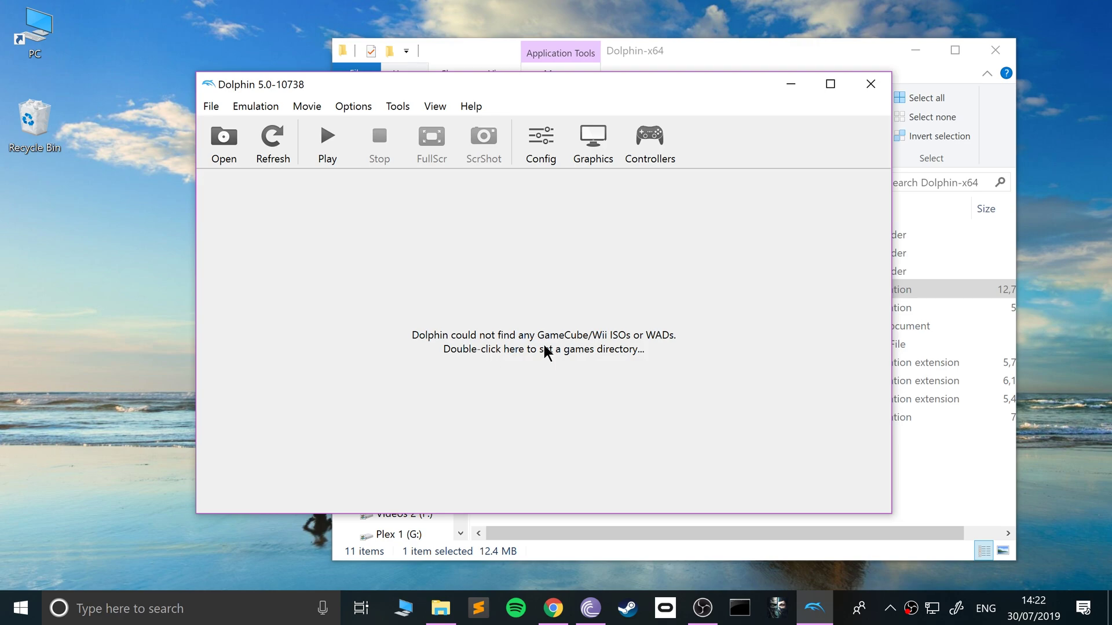
- Review Dolphin's general, interface, audio, paths, GameCube, Wii and advanced configuration settings without changing them
click(541, 142)
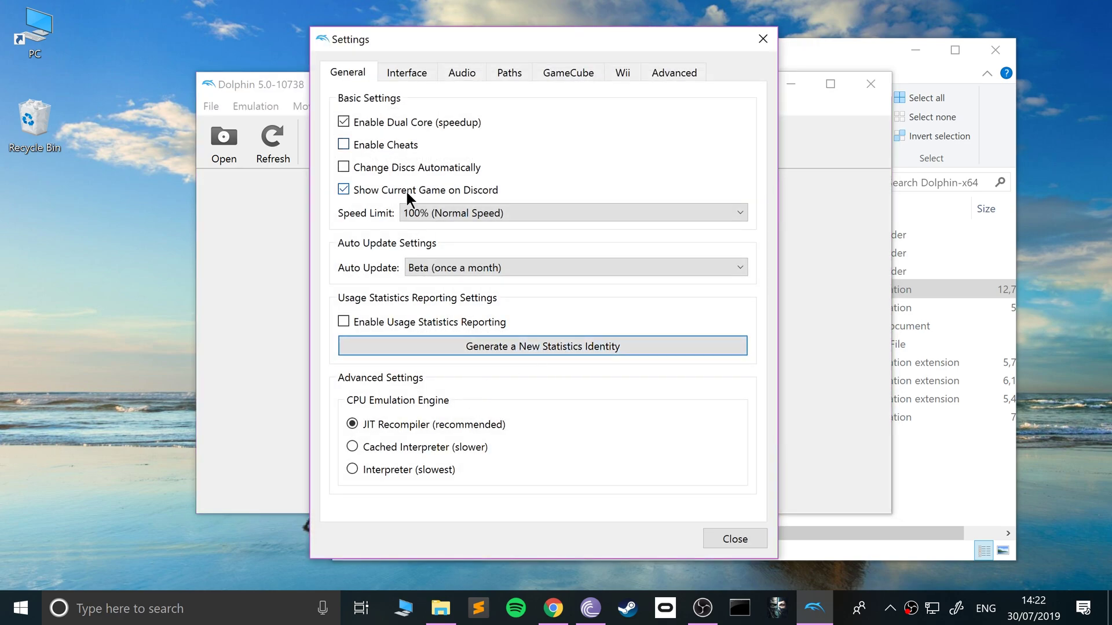
click(427, 67)
click(461, 69)
click(506, 67)
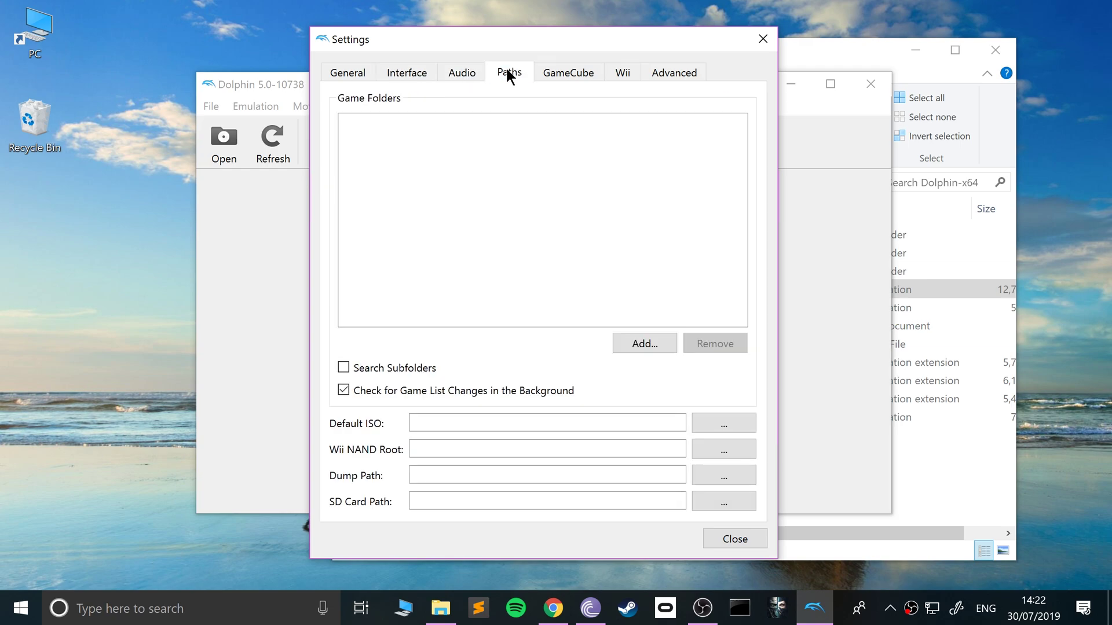
click(599, 69)
click(628, 70)
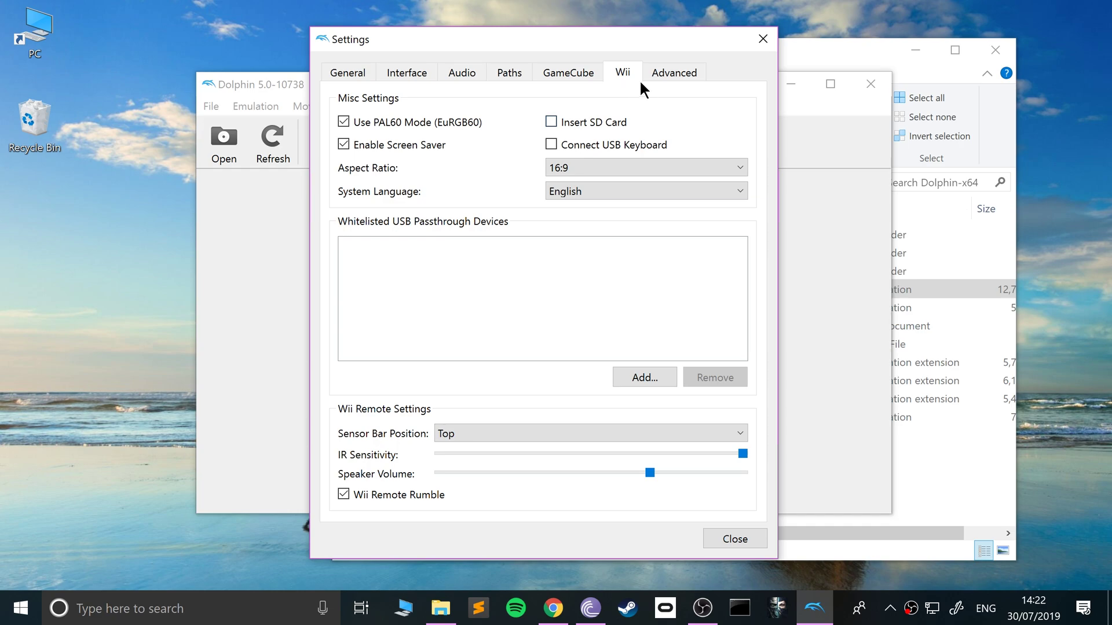
click(665, 66)
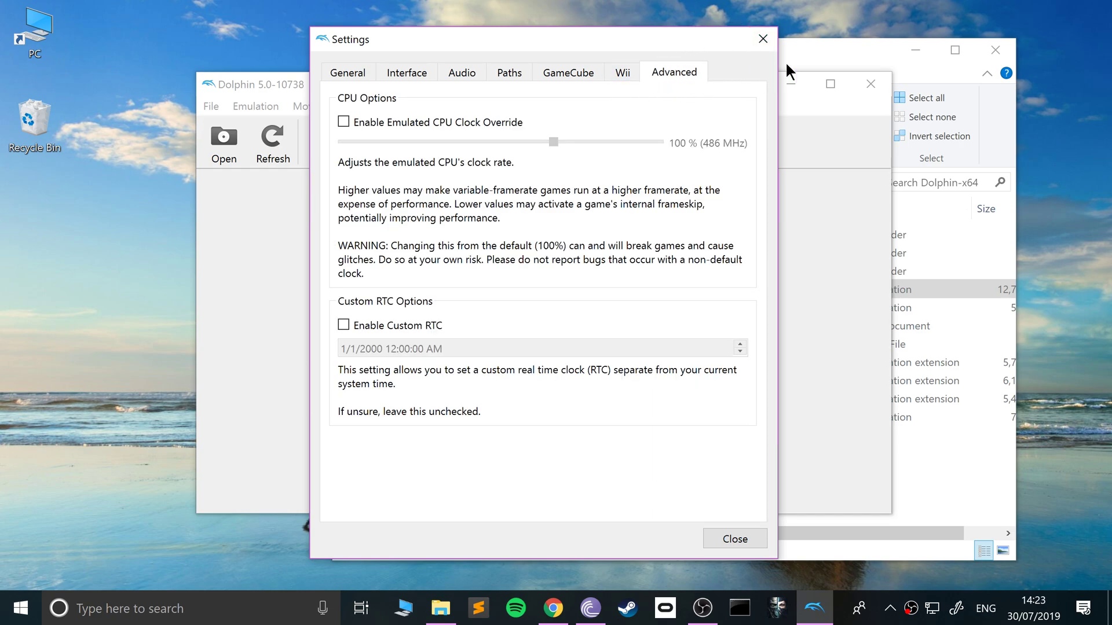
click(763, 39)
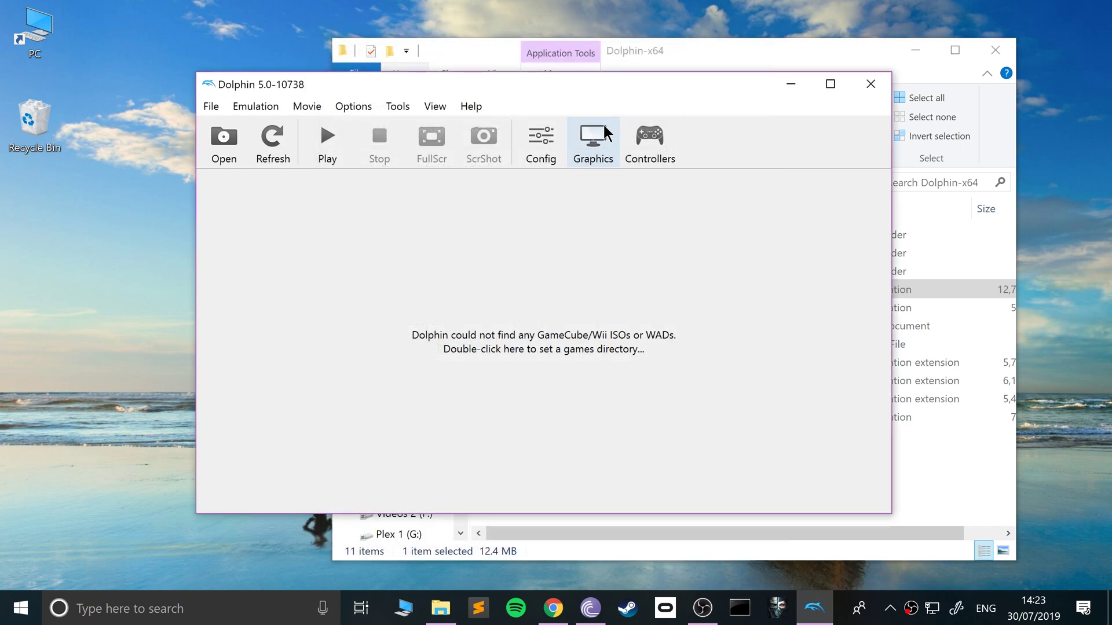
- In the graphics configuration, set the backend to OpenGL and enable Show FPS
click(593, 141)
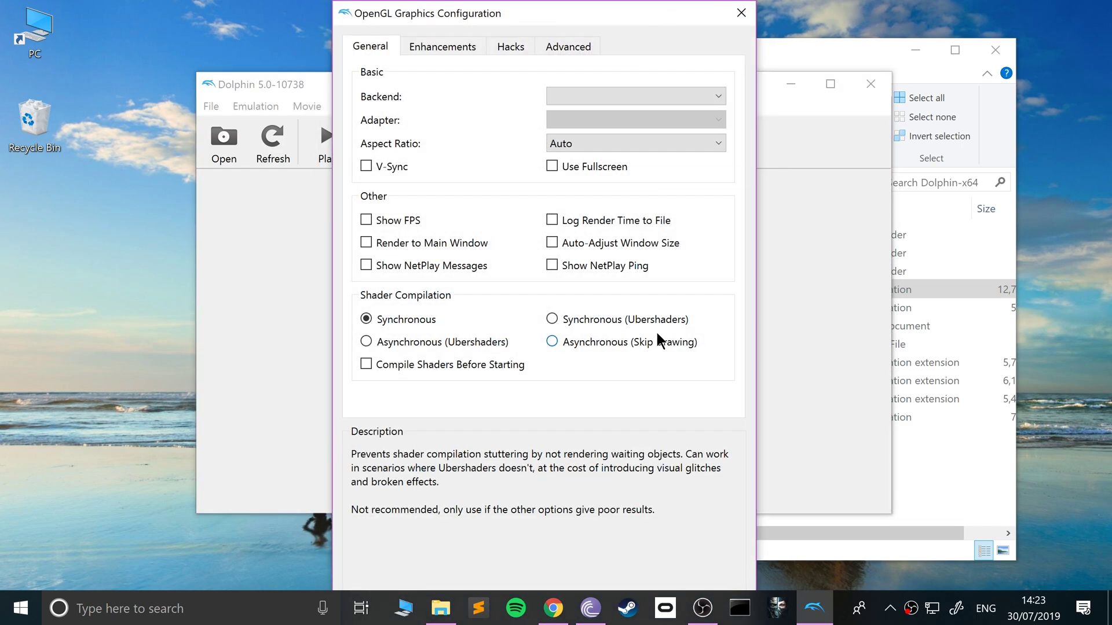
click(574, 97)
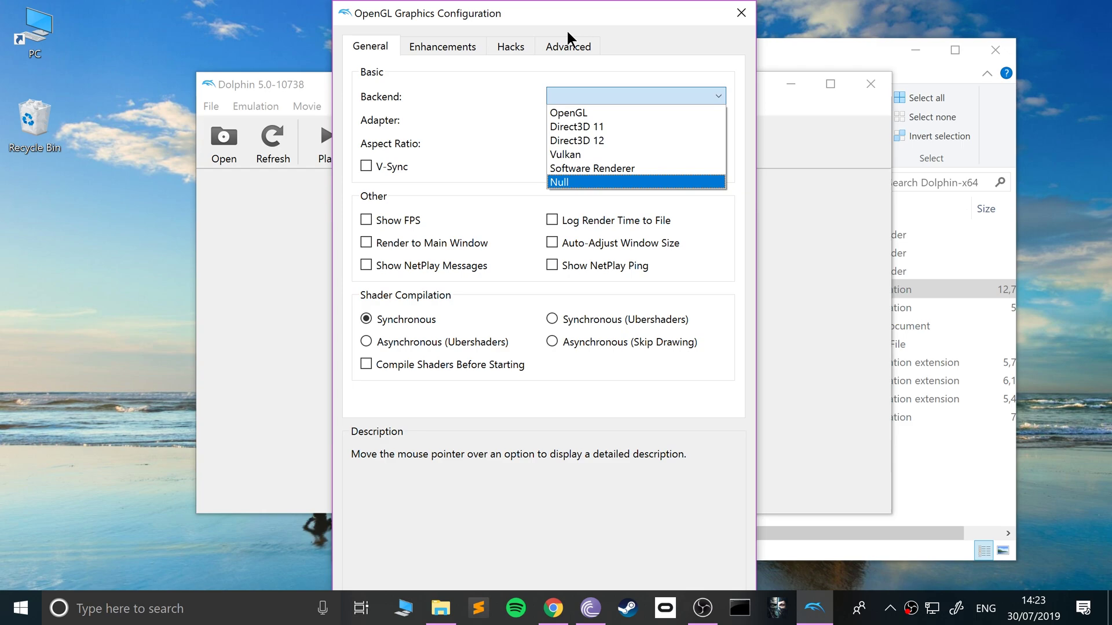
click(509, 168)
click(570, 98)
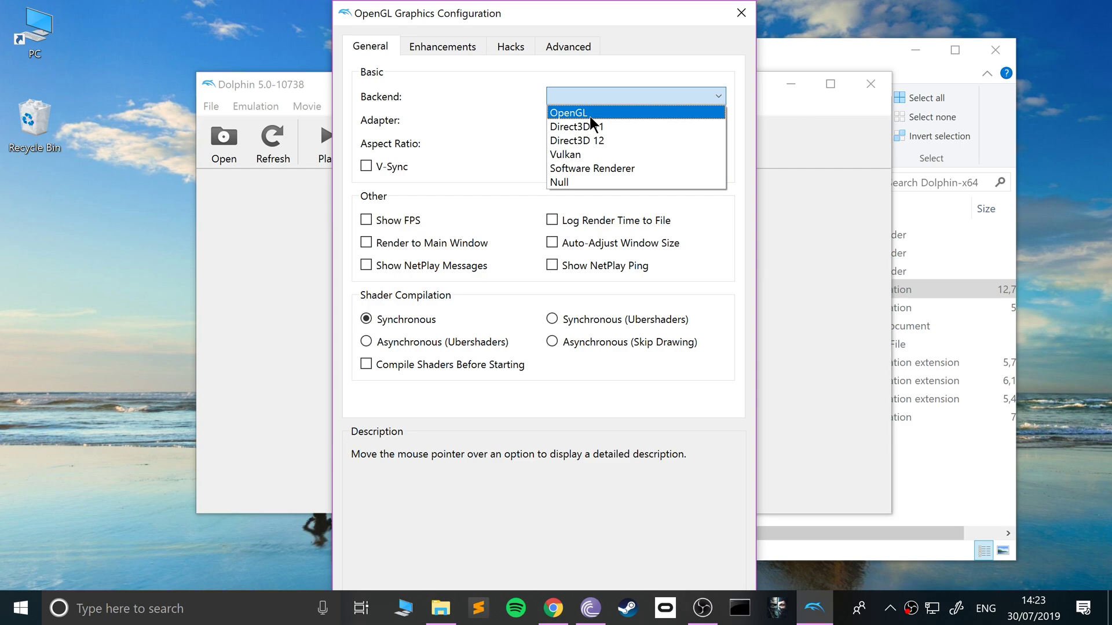
click(591, 114)
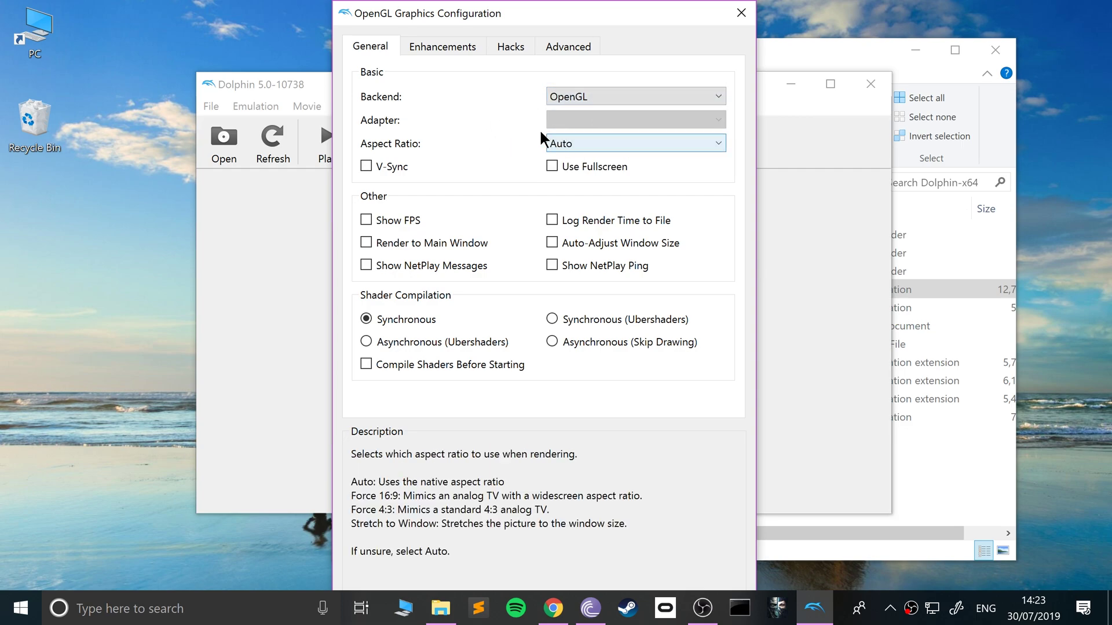
click(399, 221)
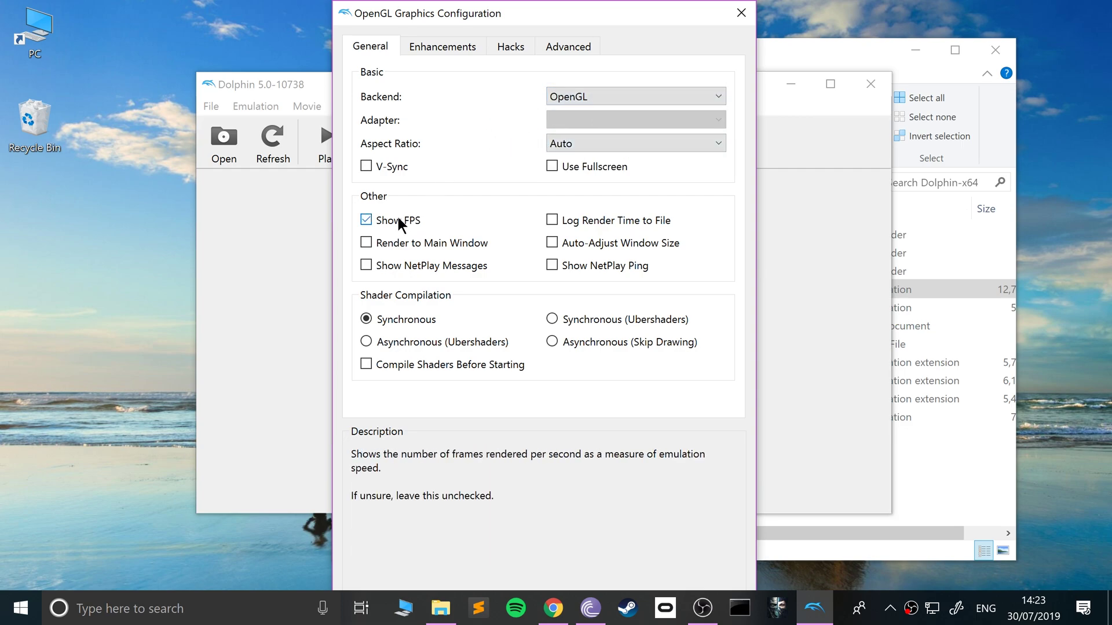
- Review the graphics enhancements, including the internal resolution choices, plus the hacks and advanced options, and close the graphics configuration
click(452, 47)
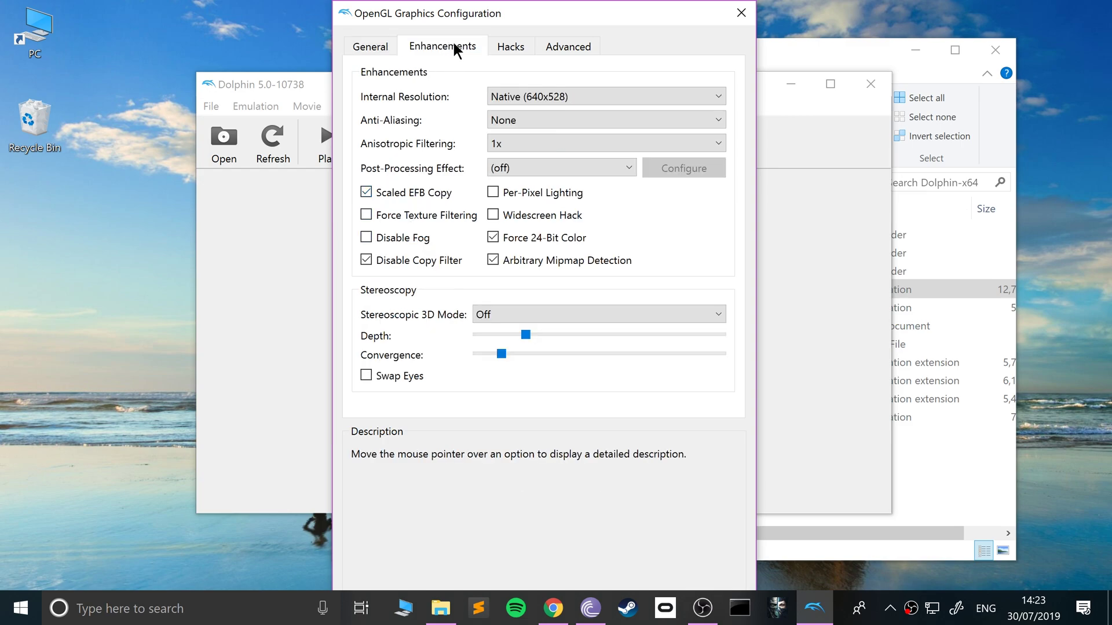
click(510, 97)
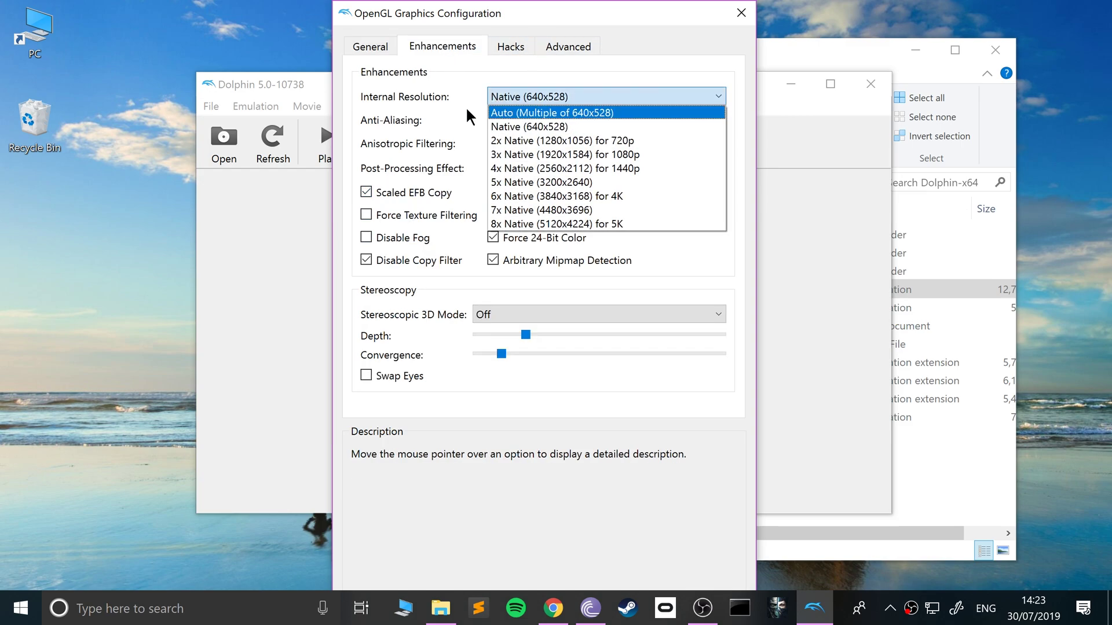
click(441, 99)
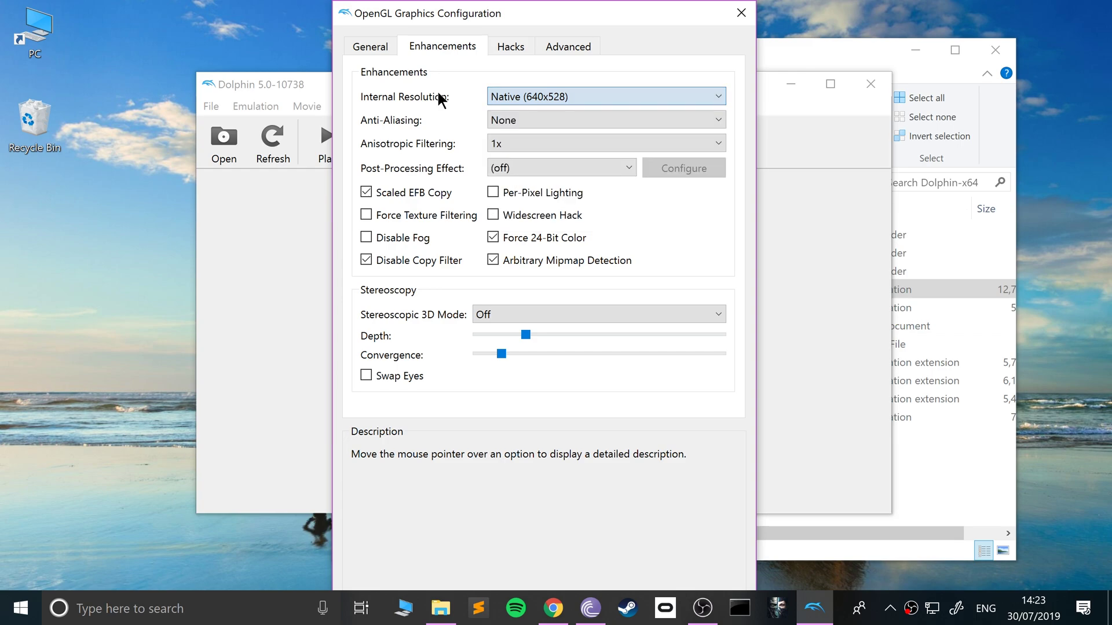
click(500, 51)
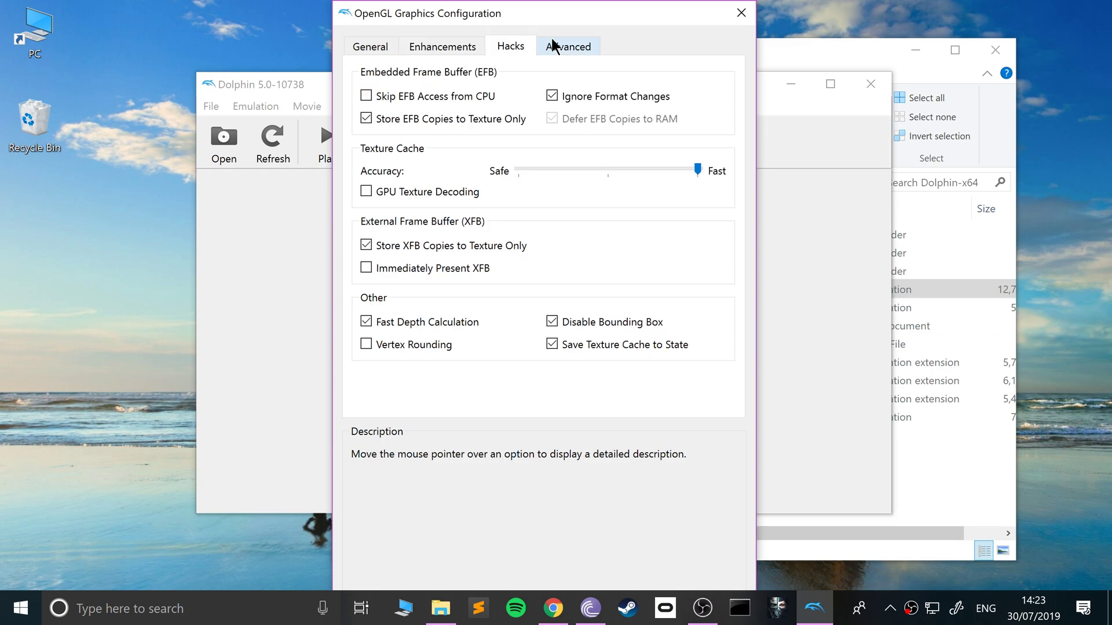
click(575, 44)
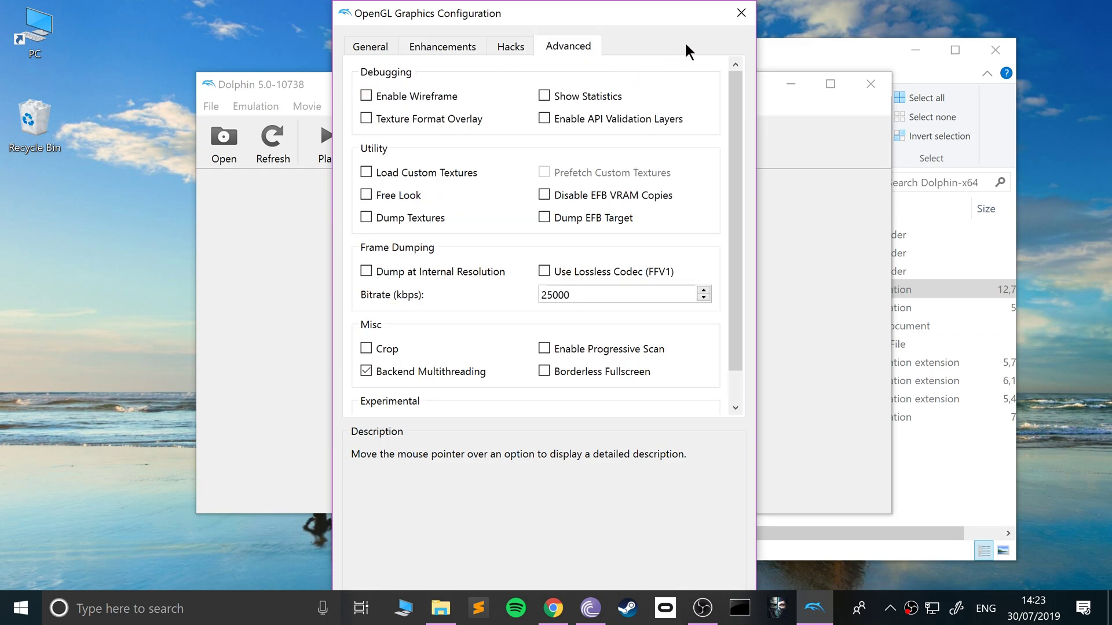
click(741, 13)
- Open the controller settings and check the device choices for GameCube controller Port 1
click(649, 152)
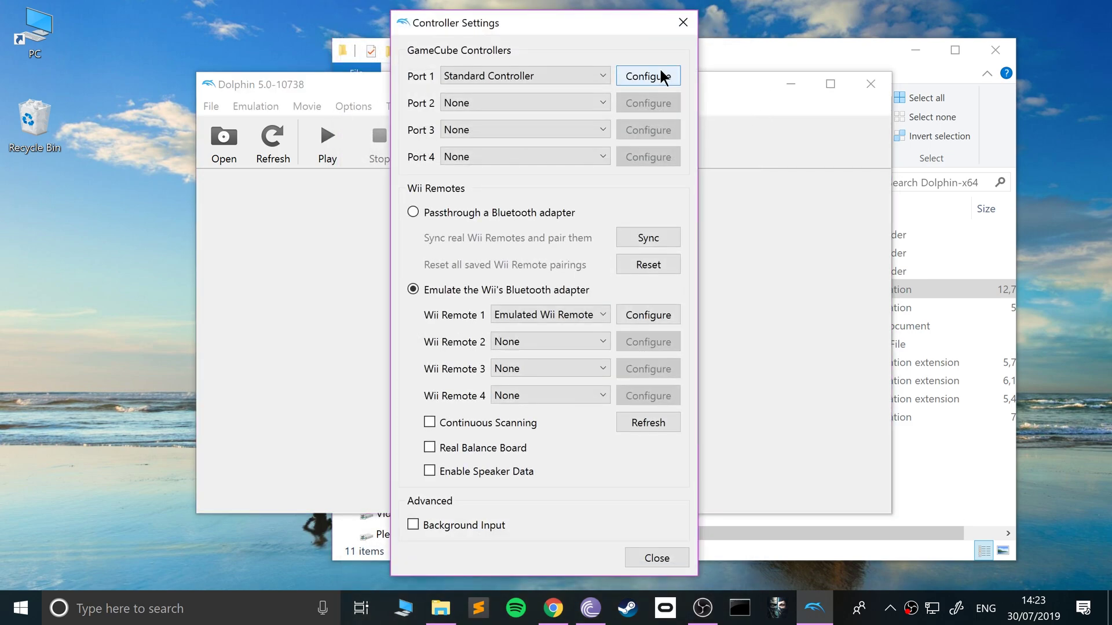
click(550, 72)
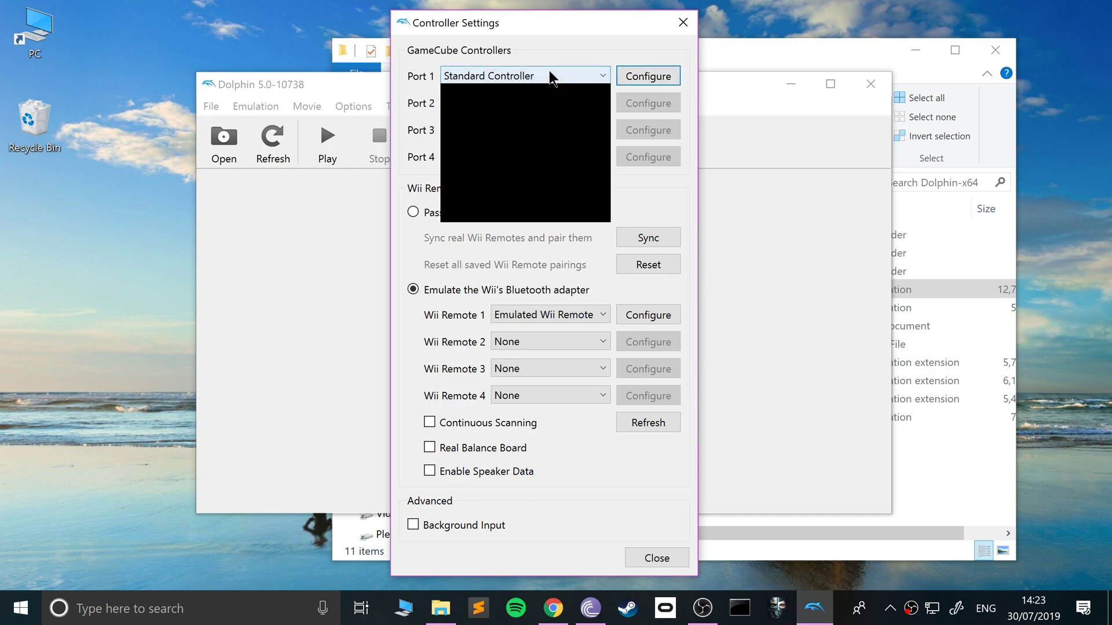
click(555, 51)
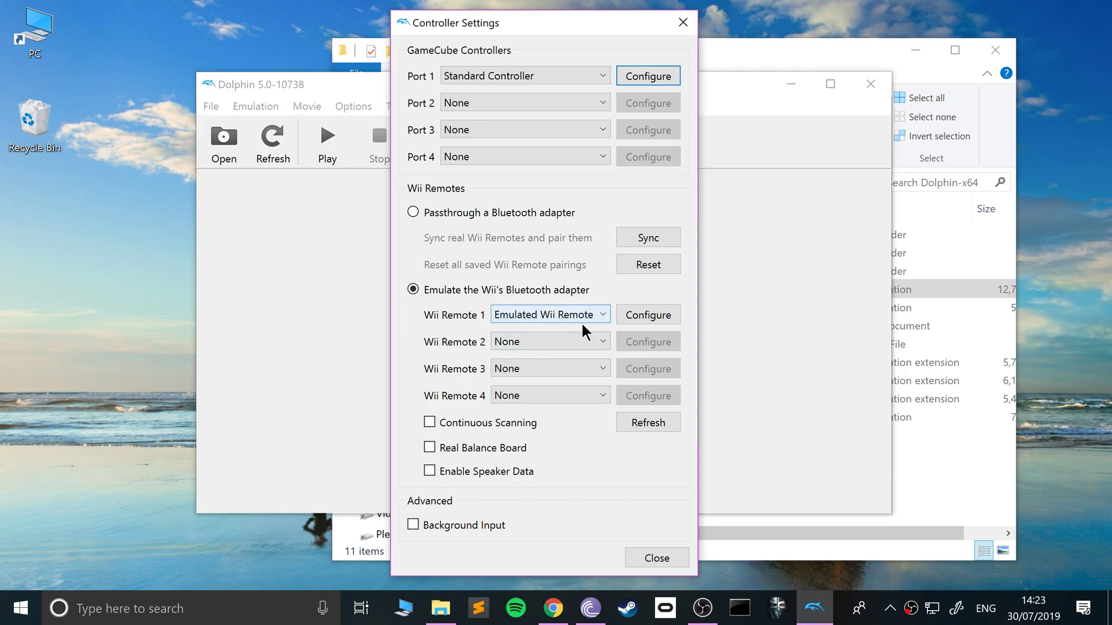
- Open the configuration for emulated Wii Remote 1 and review its button mappings, motion controls, Nunchuk extension and input device
click(647, 314)
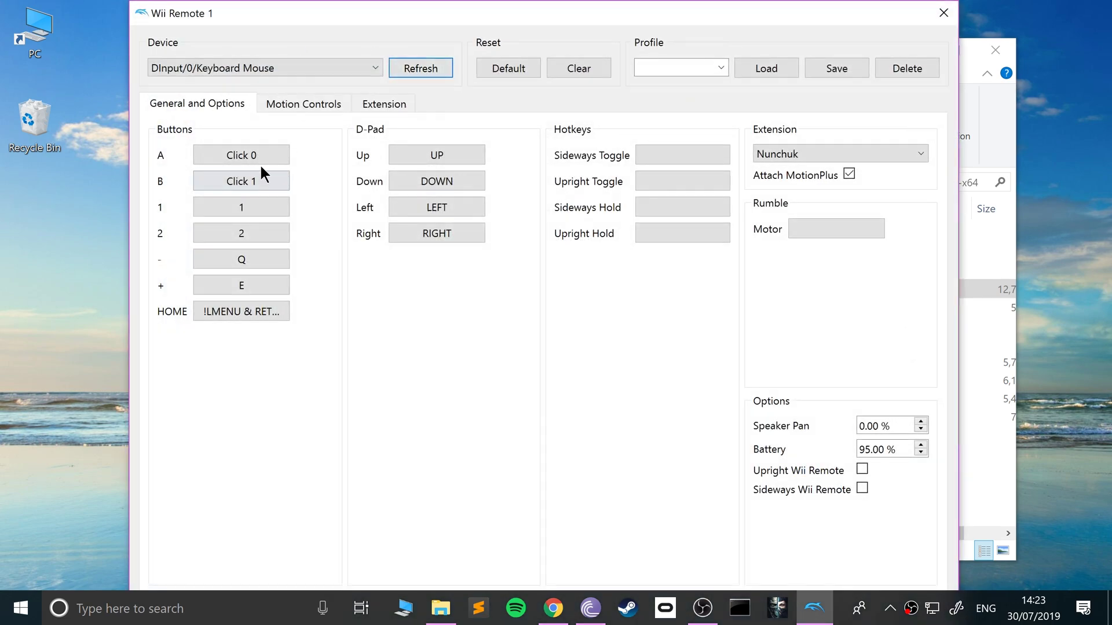
click(318, 108)
click(362, 103)
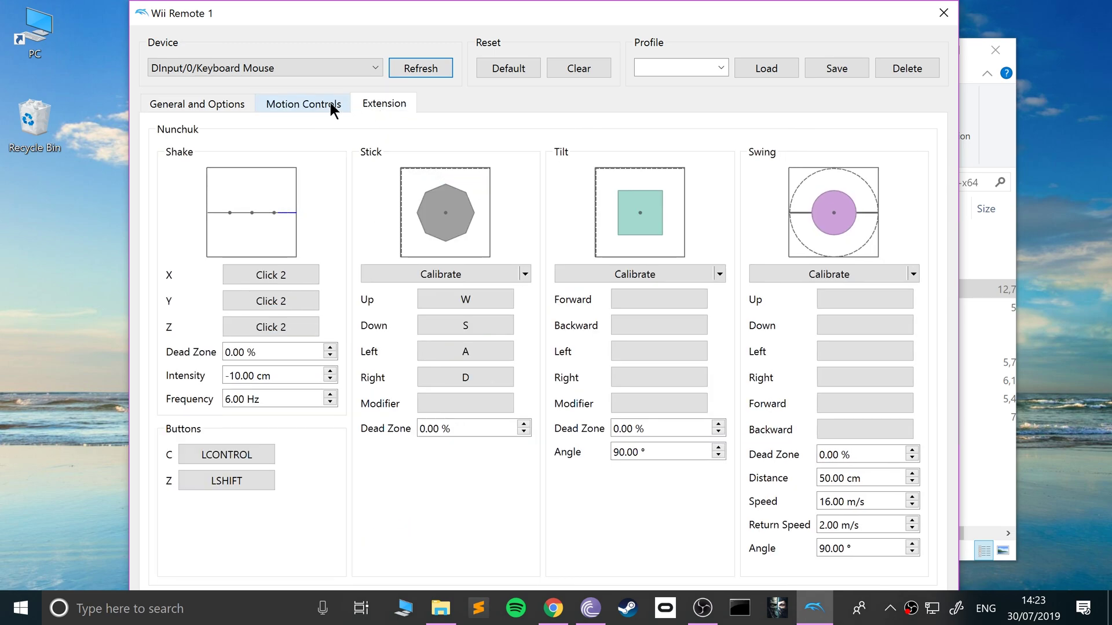
click(228, 102)
click(268, 110)
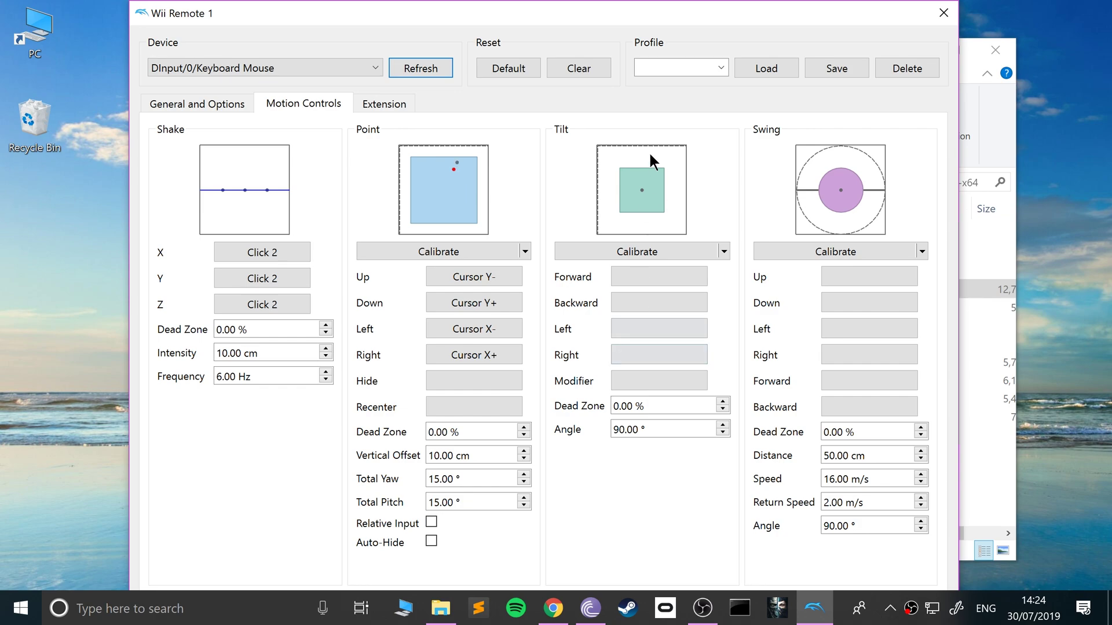
click(240, 104)
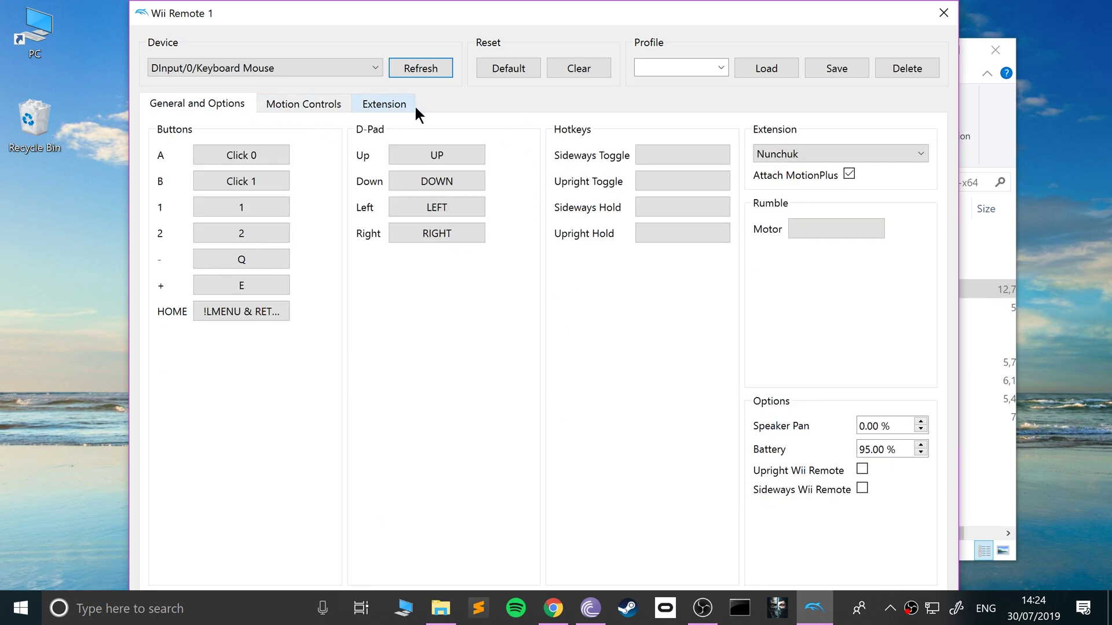
drag(798, 18, 978, 24)
click(287, 75)
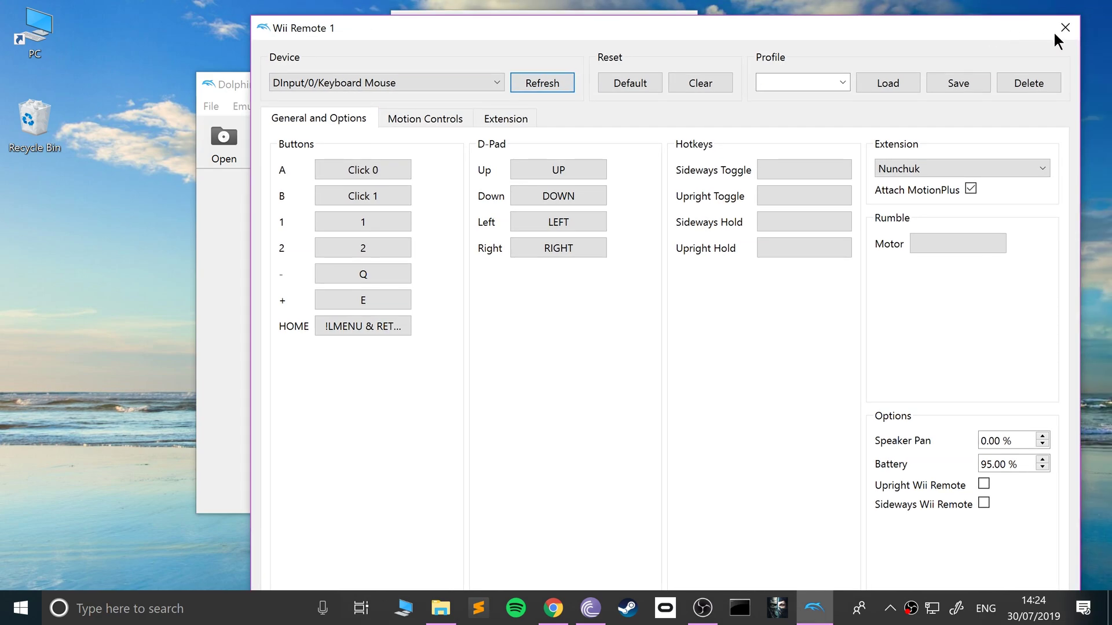
- Close the Wii Remote 1 configuration and the controller settings, and reposition the main Dolphin window
click(1061, 25)
click(683, 30)
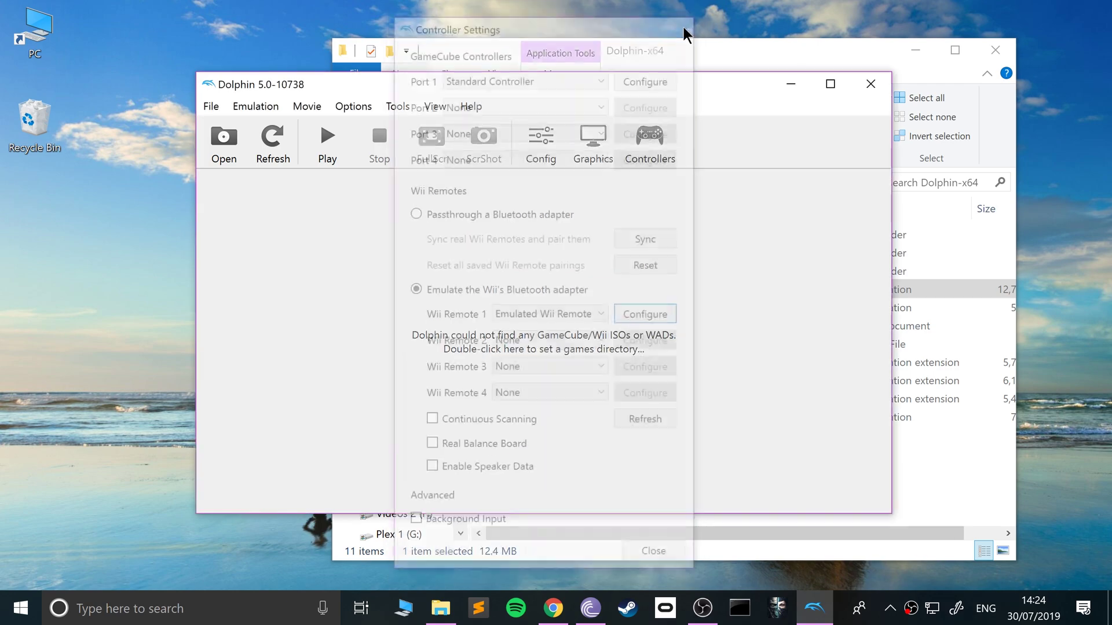
drag(439, 84, 413, 86)
- Set Dolphin's games directory to the Games folder inside Chrome > Wii on Local Disk Downloads (E:)
click(198, 141)
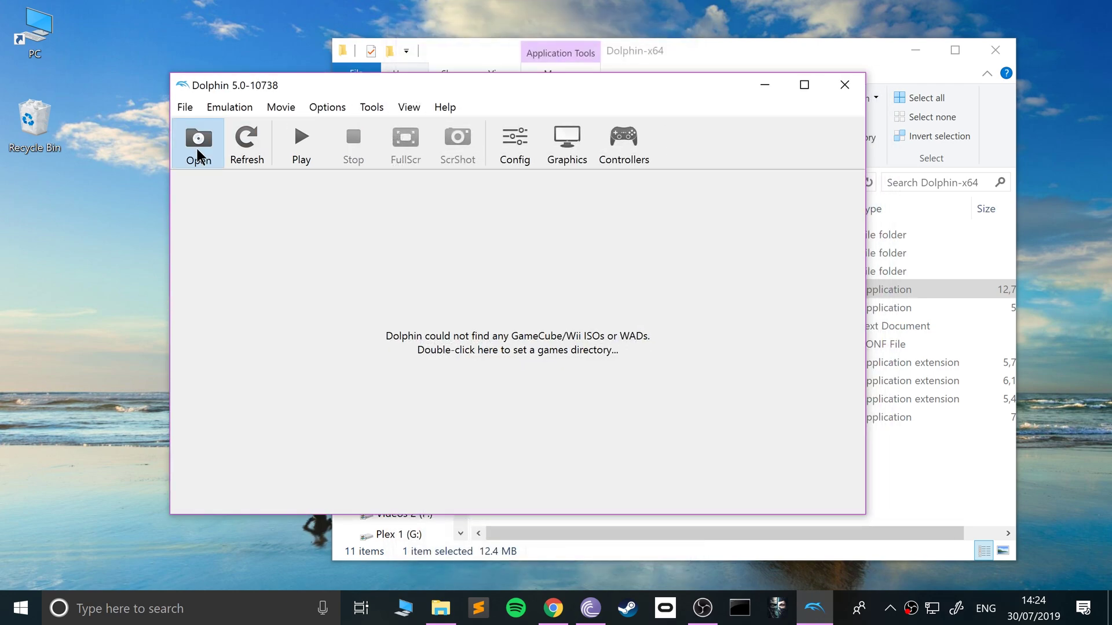
click(665, 461)
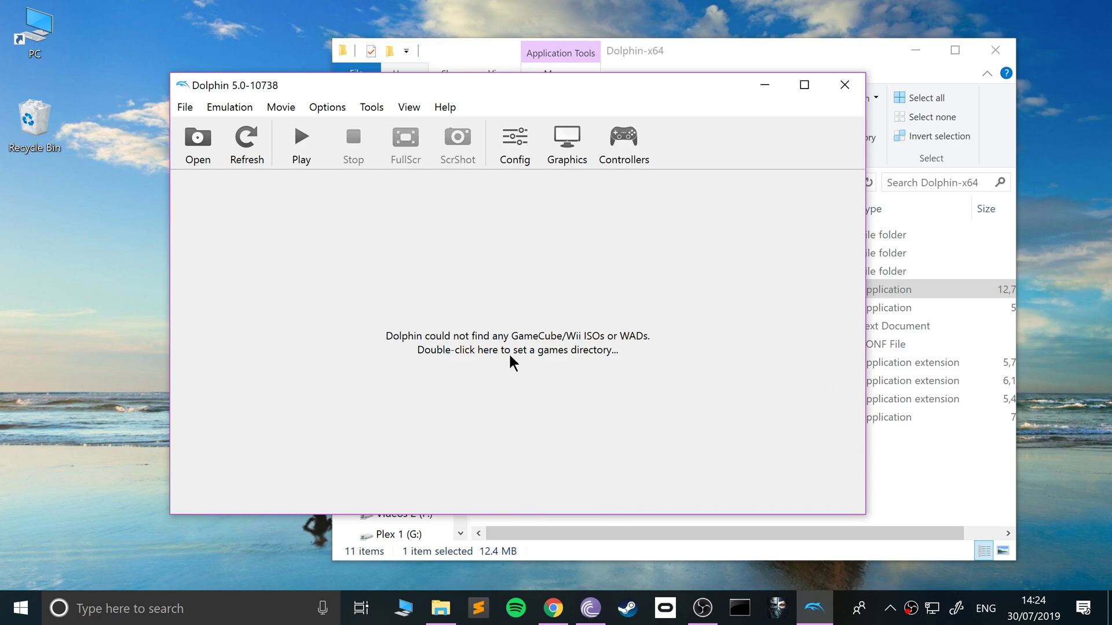
double_click(509, 354)
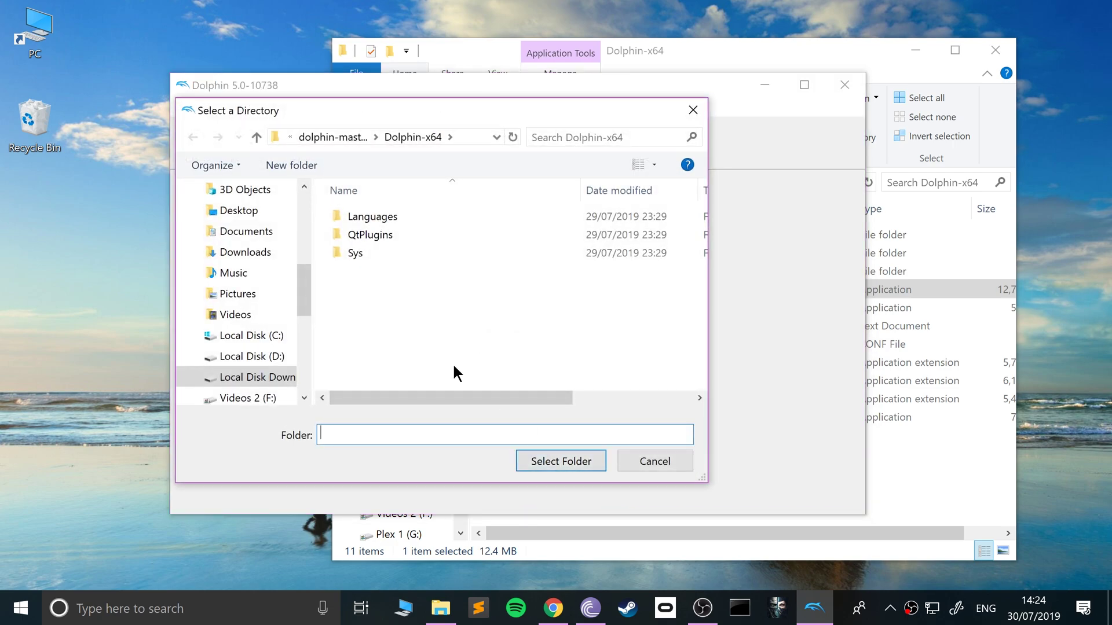
click(259, 377)
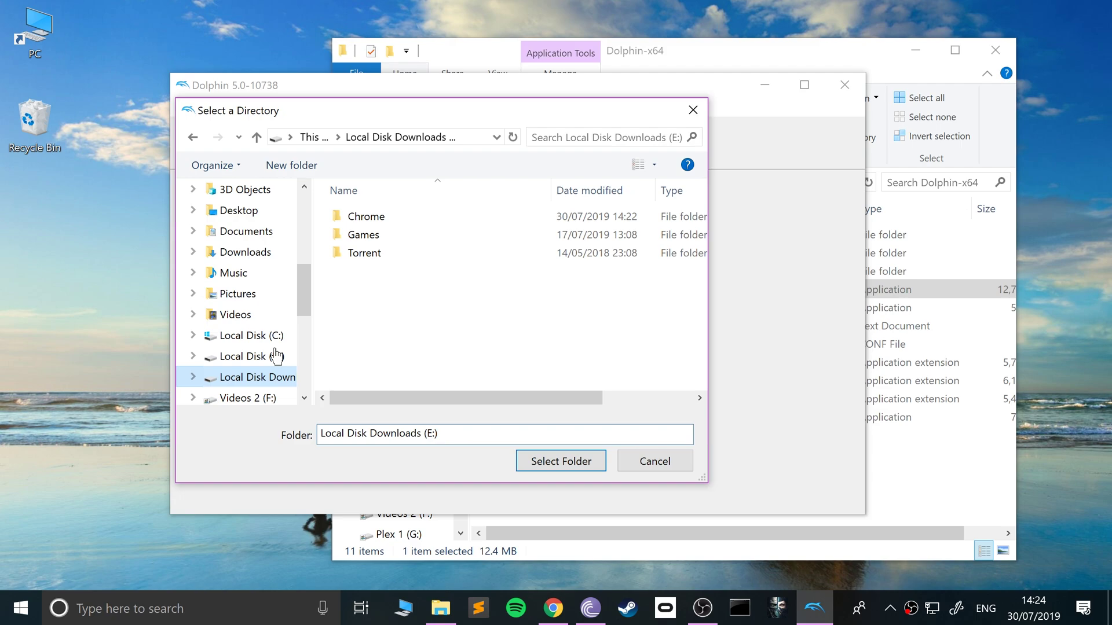
double_click(379, 217)
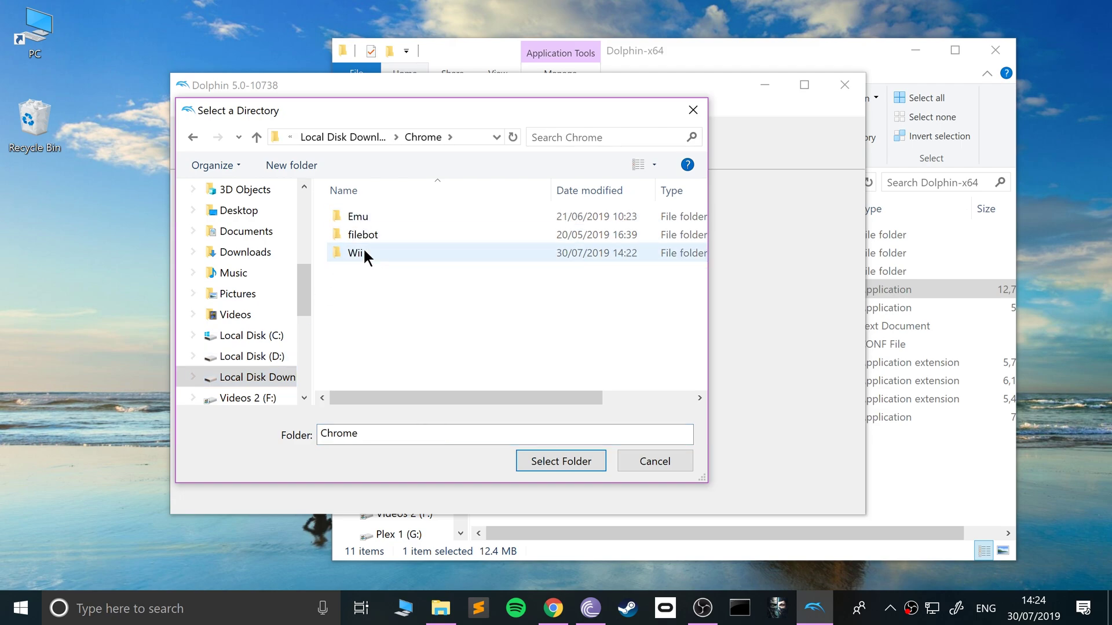
click(365, 253)
double_click(371, 251)
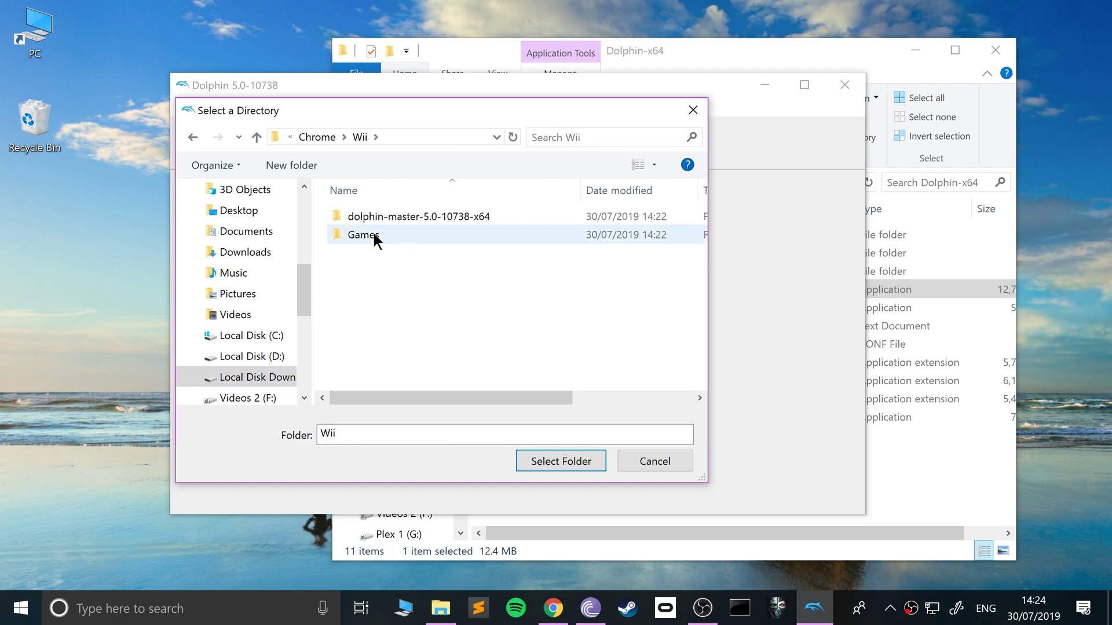
click(374, 234)
double_click(365, 232)
click(532, 460)
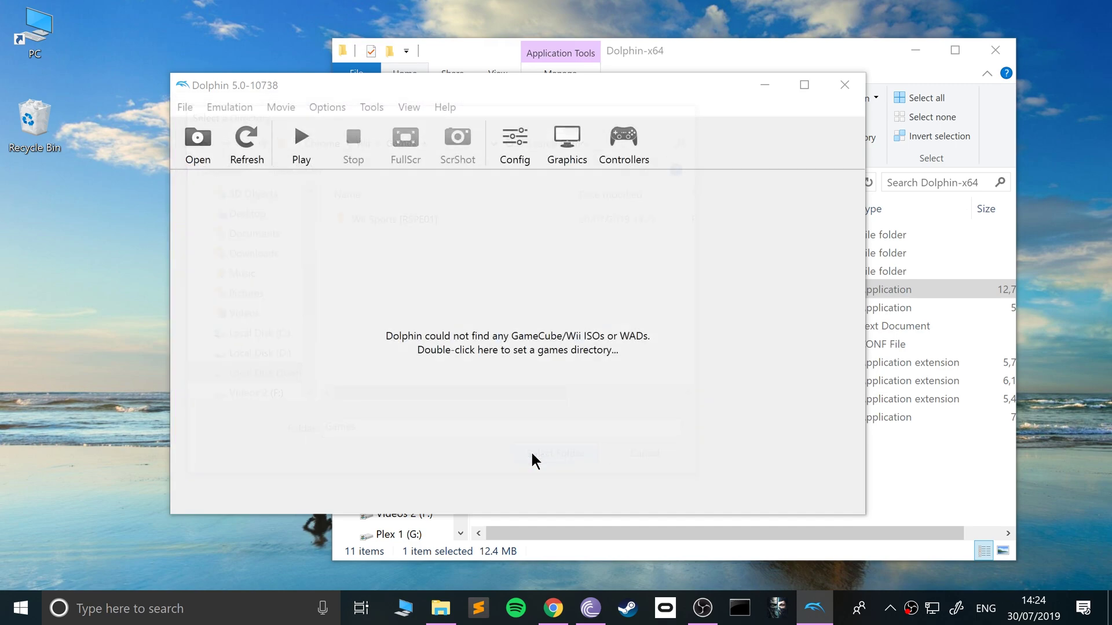
double_click(451, 336)
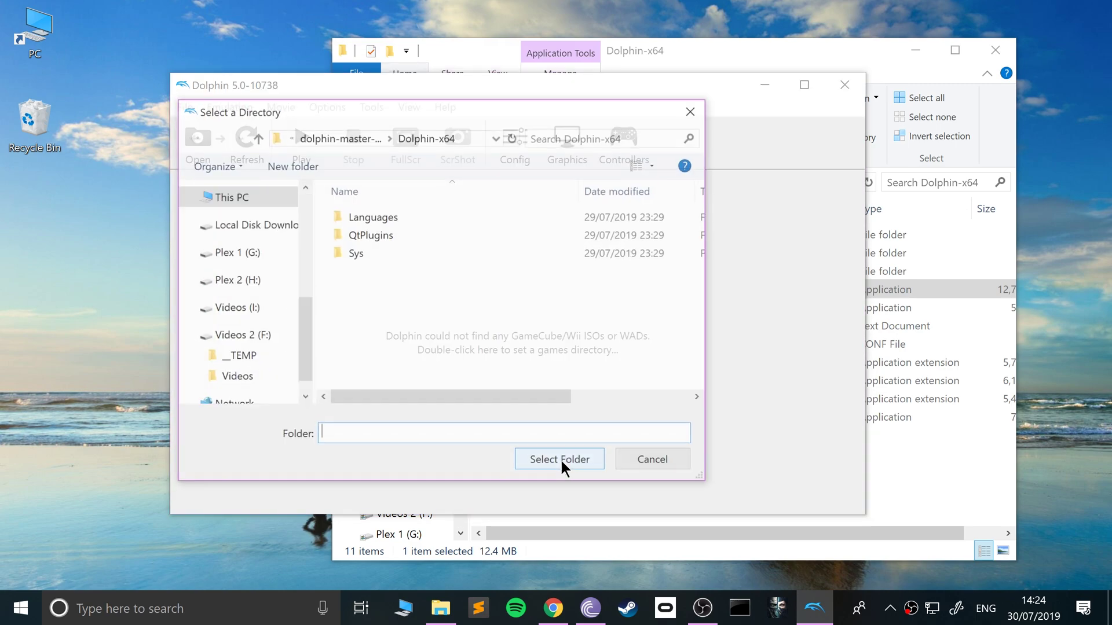
click(637, 464)
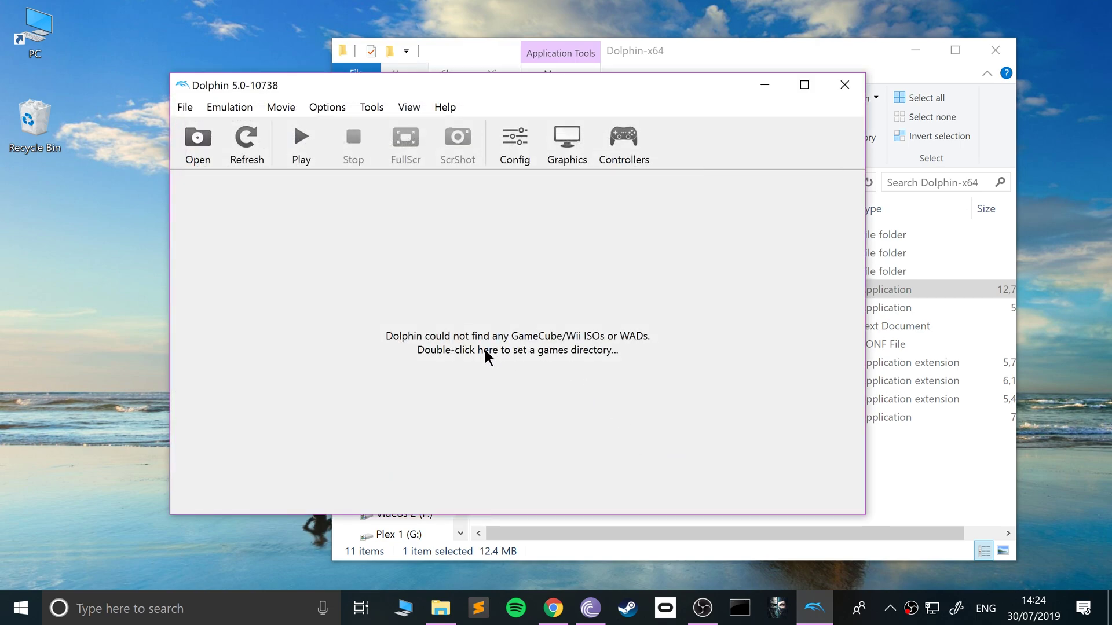
- In File Explorer, move Wii Sports [RSPE01].wbfs out of its Wii Sports [RSPE01] subfolder into the parent Games folder
click(440, 608)
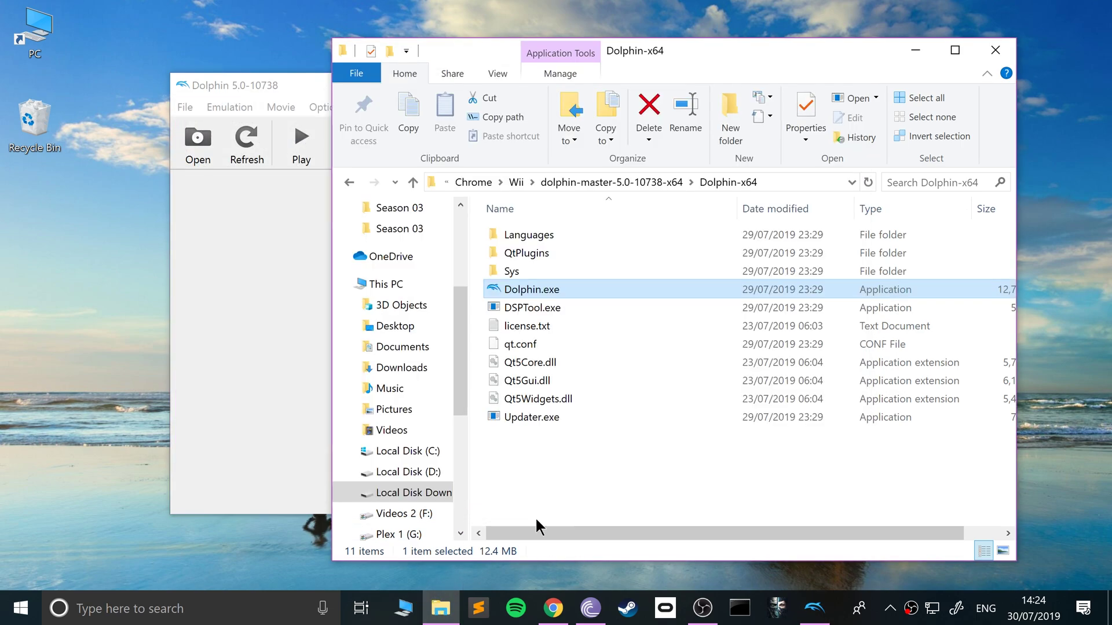
key(alt+Up)
key(alt+Up)
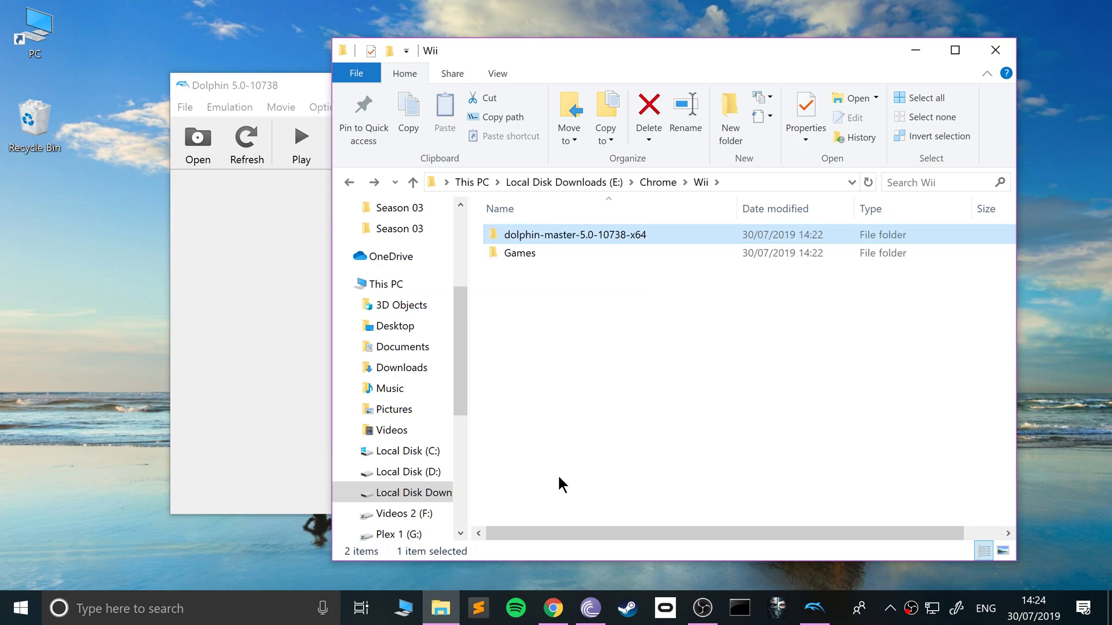
key(Down)
key(Return)
key(Down)
key(Return)
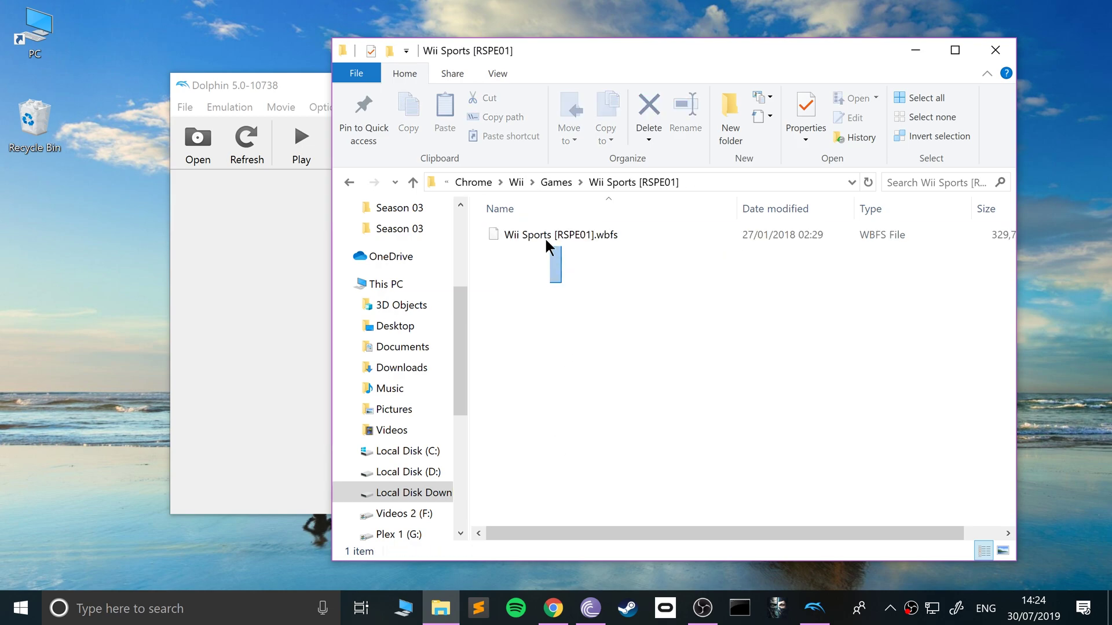
drag(544, 238, 558, 180)
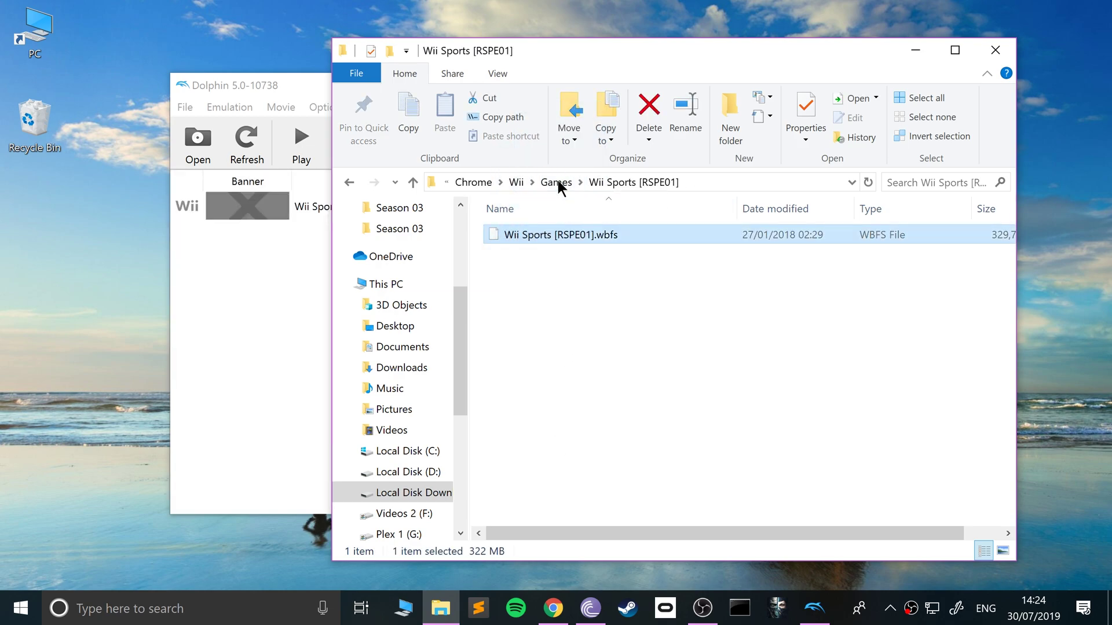
- Delete the Wii Sports [RSPE01] subfolder from the Games folder and switch back to Dolphin
click(557, 182)
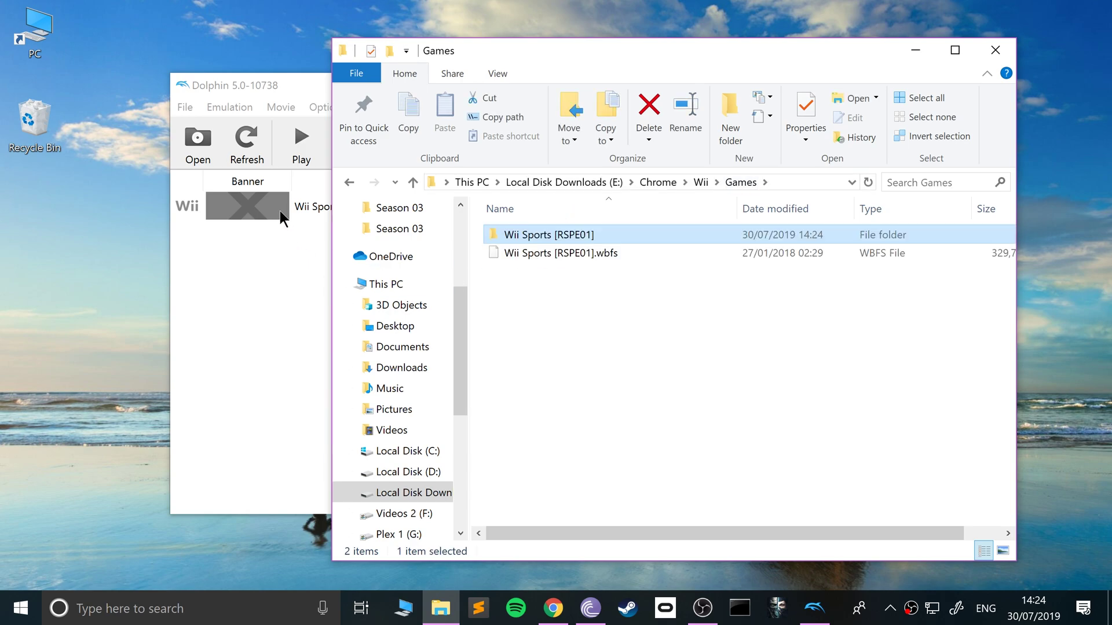
key(Delete)
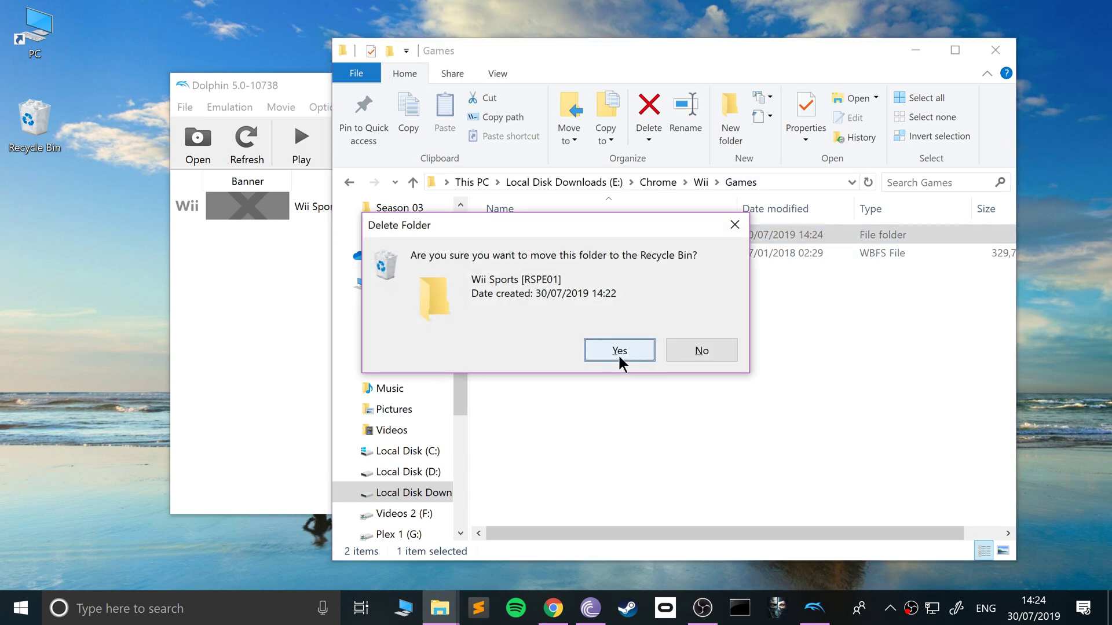
click(618, 353)
click(282, 324)
click(196, 142)
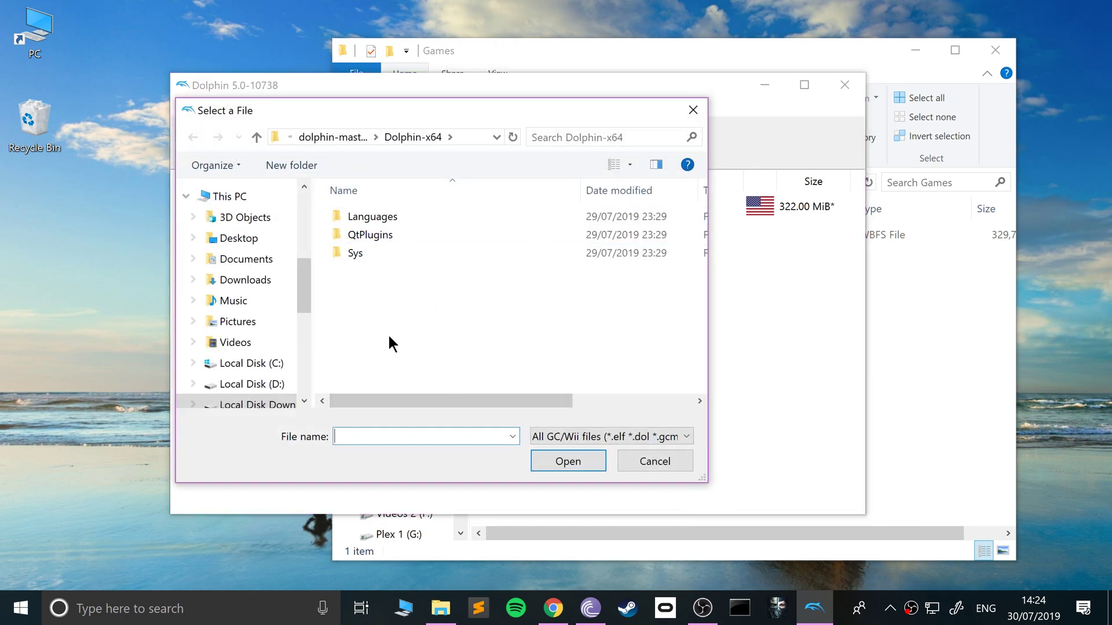
click(653, 462)
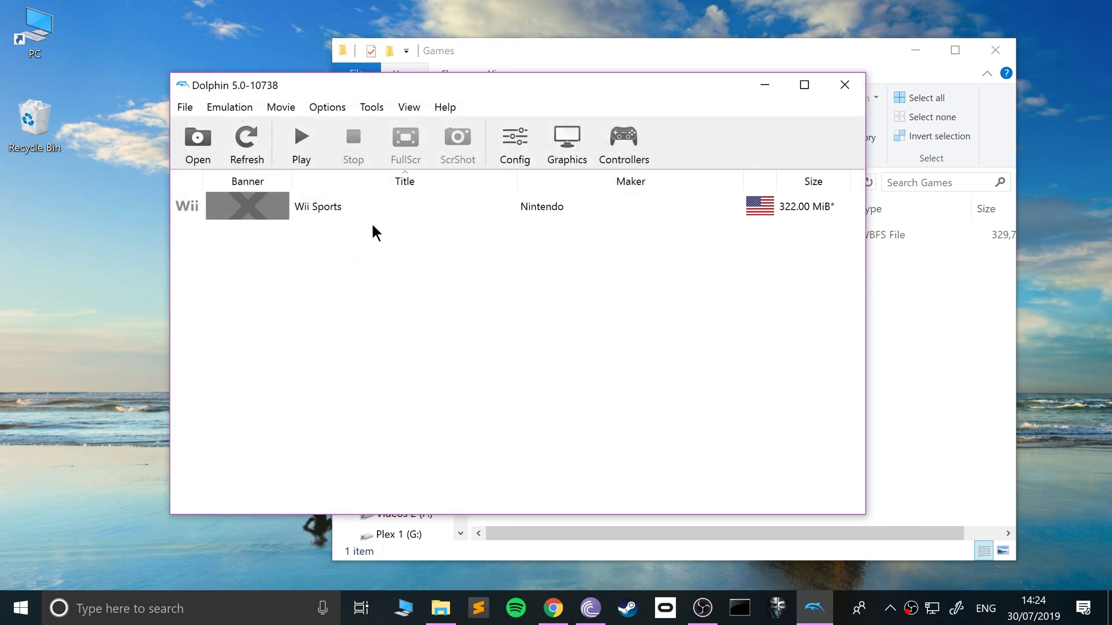
right_click(308, 210)
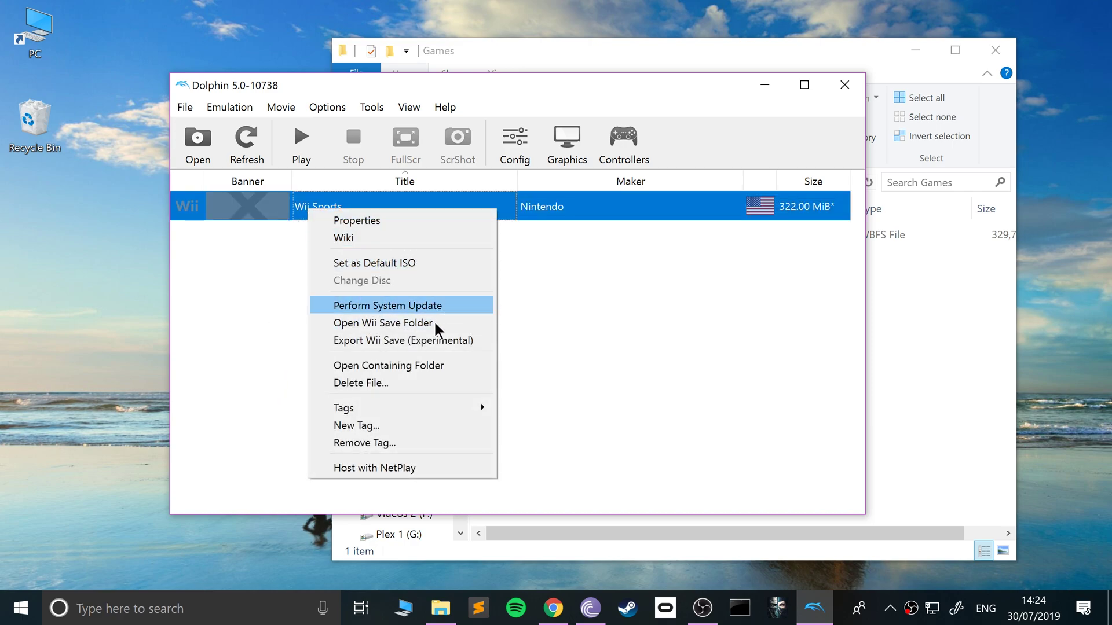
click(199, 292)
- Launch Wii Sports from the game list and move the game window aside to uncover Dolphin's main window
double_click(276, 206)
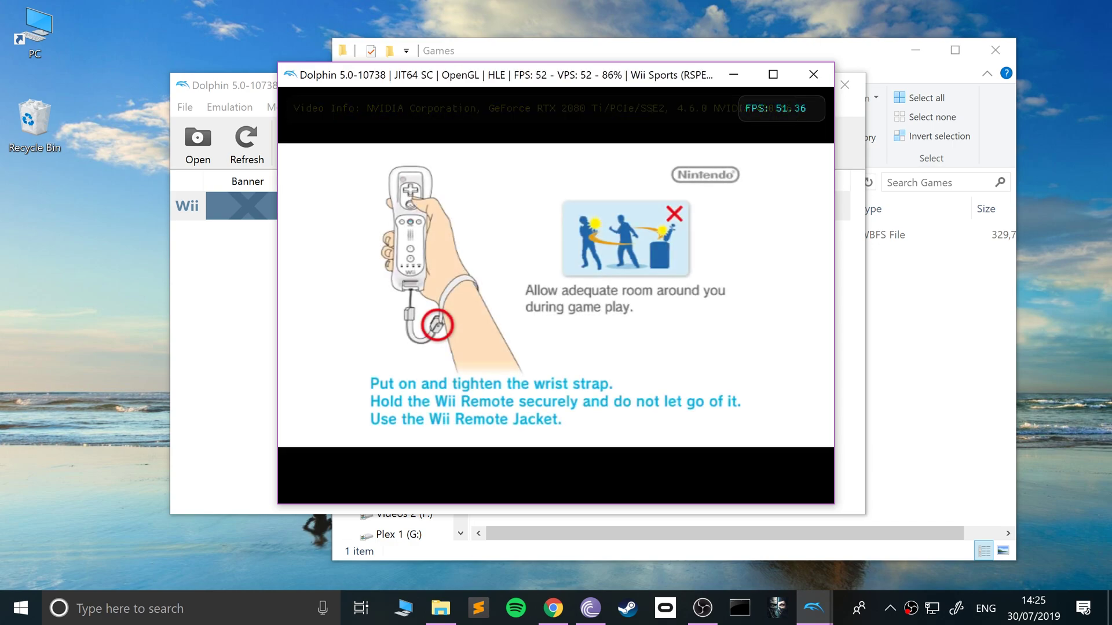
drag(521, 81, 339, 96)
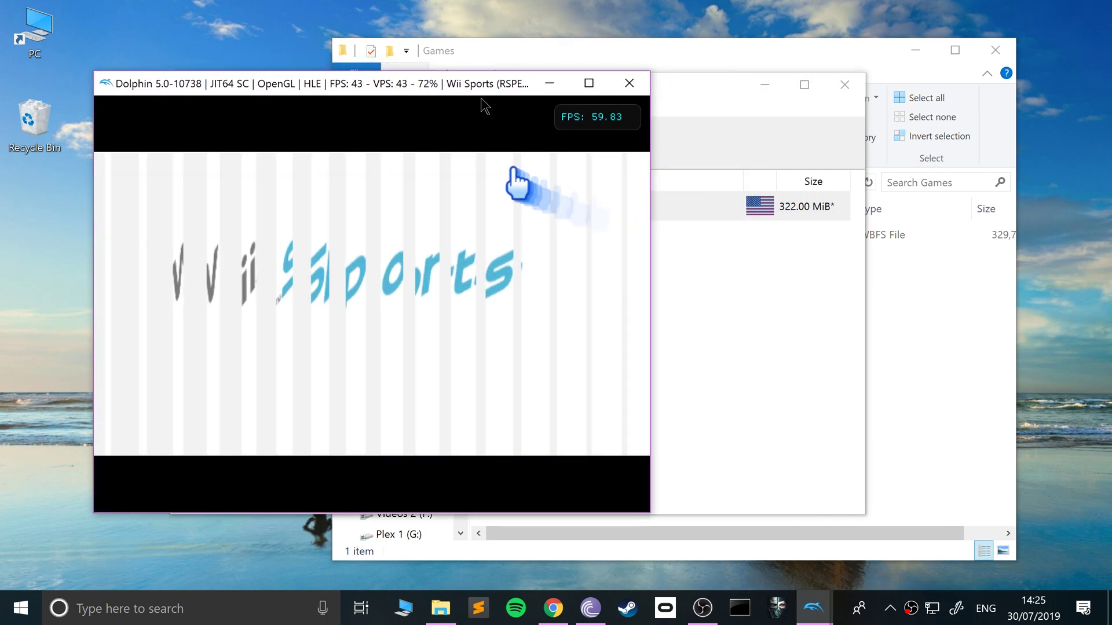
drag(436, 85, 393, 100)
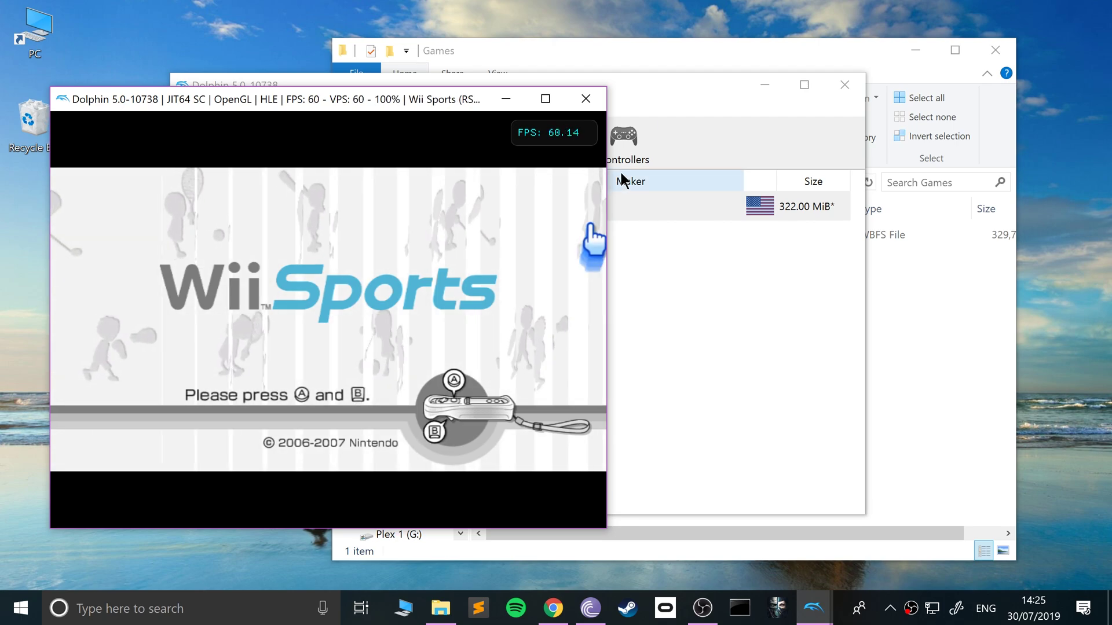
- Review the A and B button mappings in the Wii Remote 1 configuration and close it
click(689, 107)
click(624, 142)
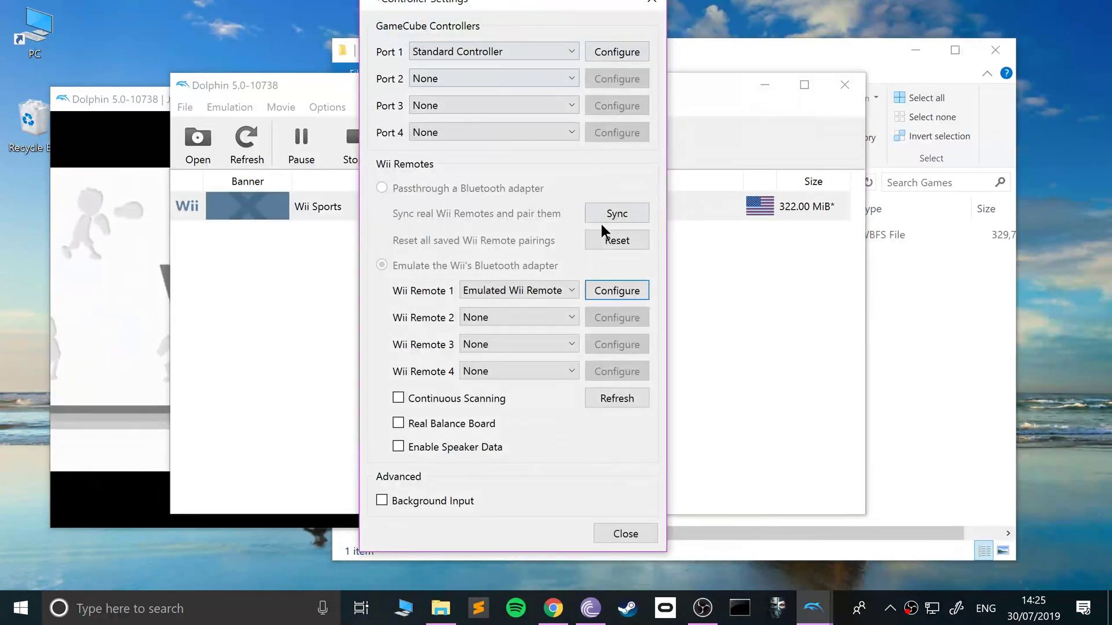
click(598, 286)
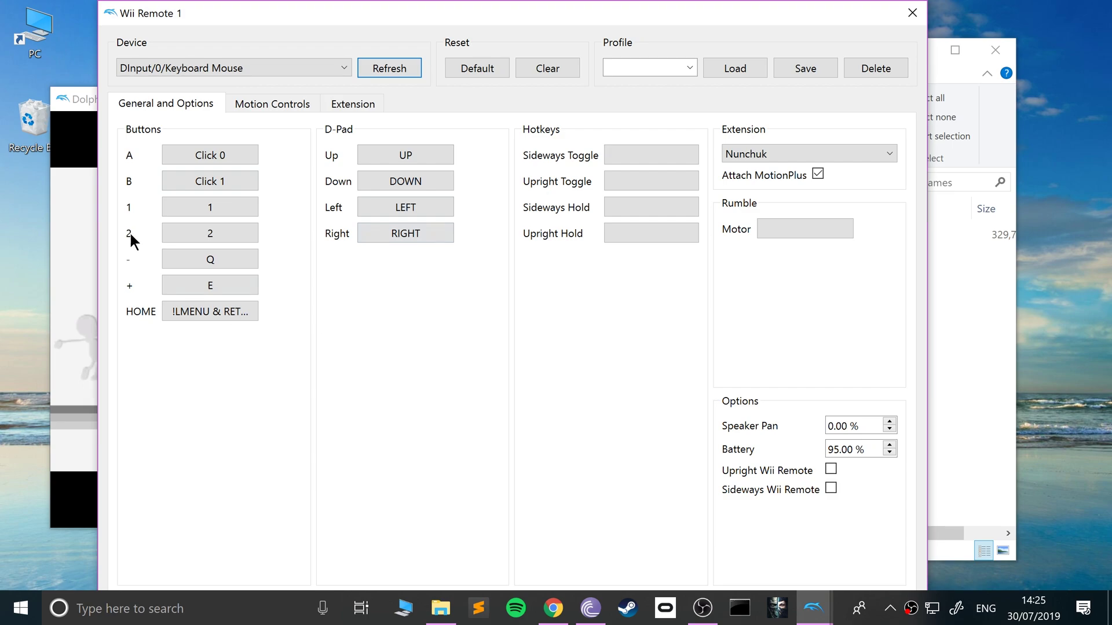
key(Down)
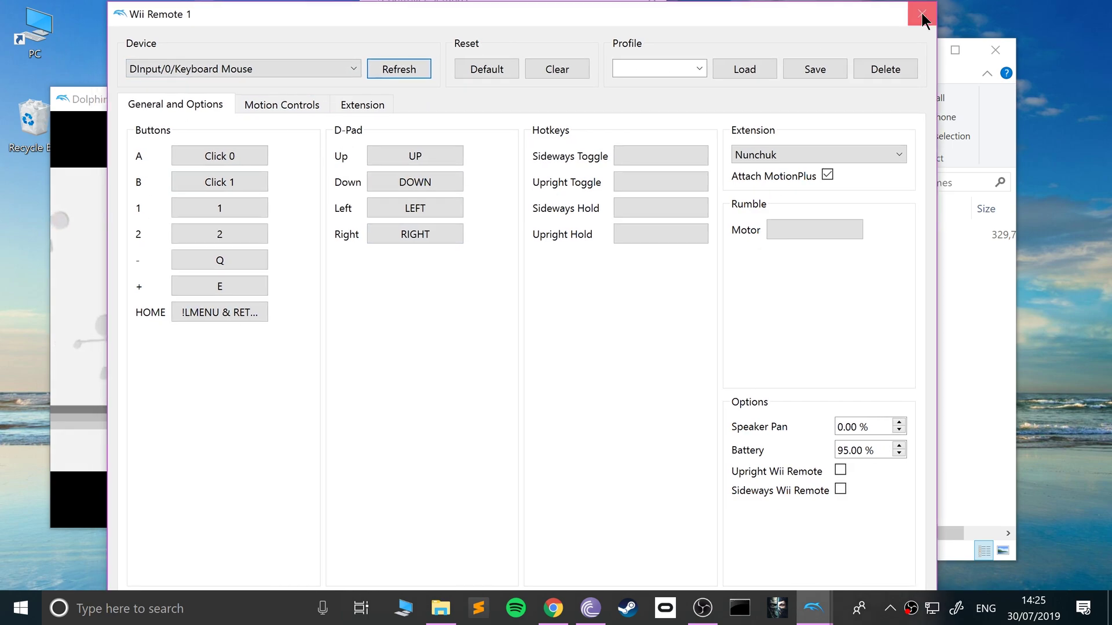
click(912, 13)
- Return to the game, proceed past the Wii Sports title screen and create a save file
click(147, 106)
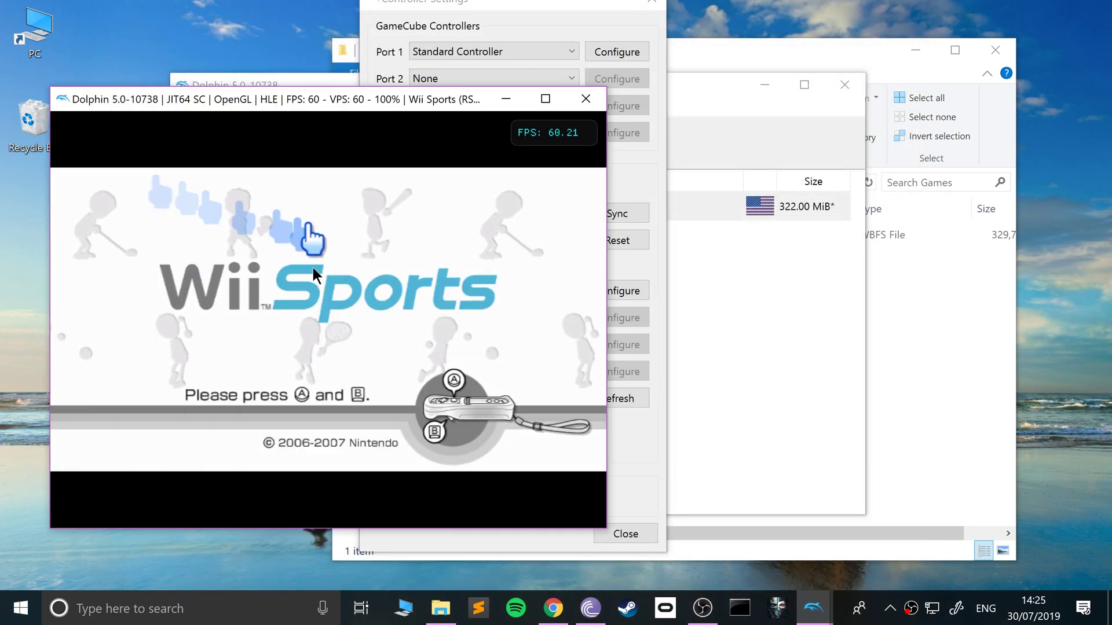
click(333, 310)
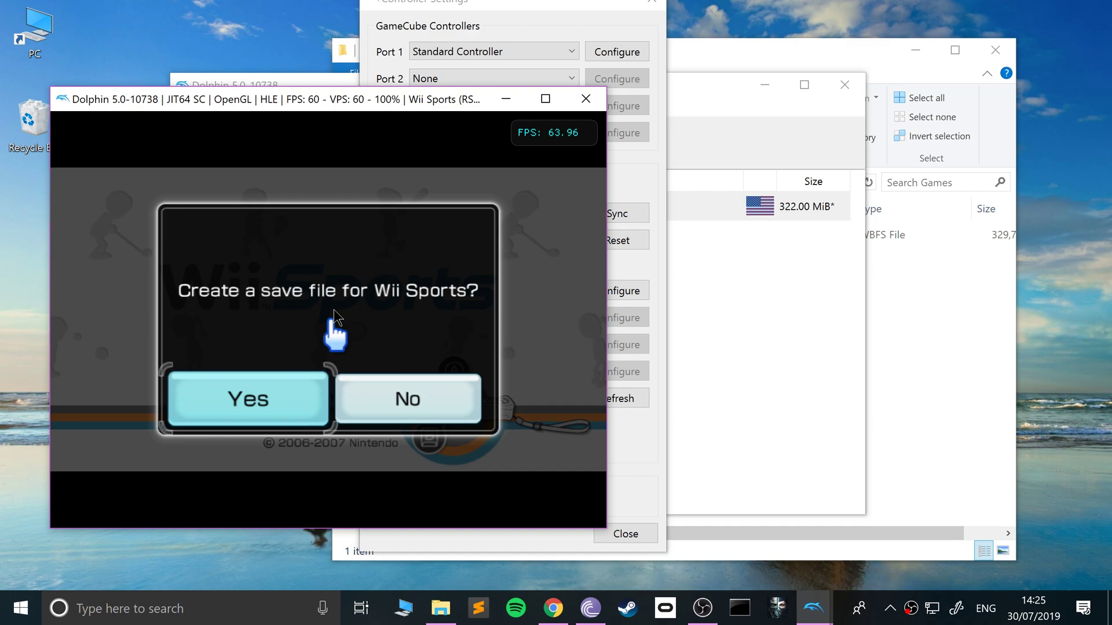
click(238, 427)
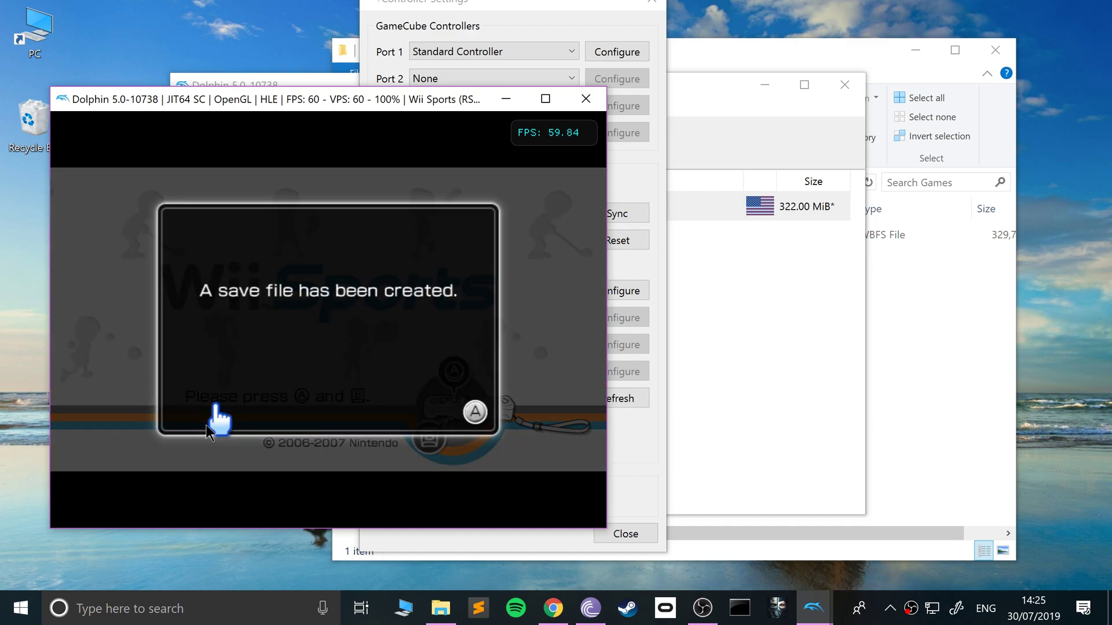
click(217, 417)
click(240, 433)
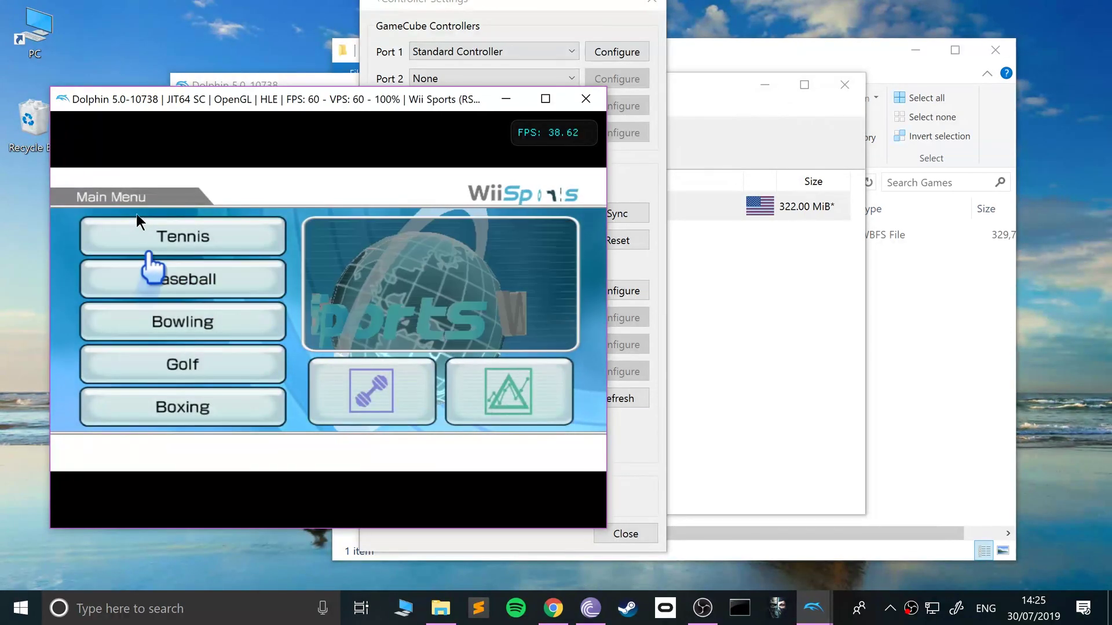
click(133, 230)
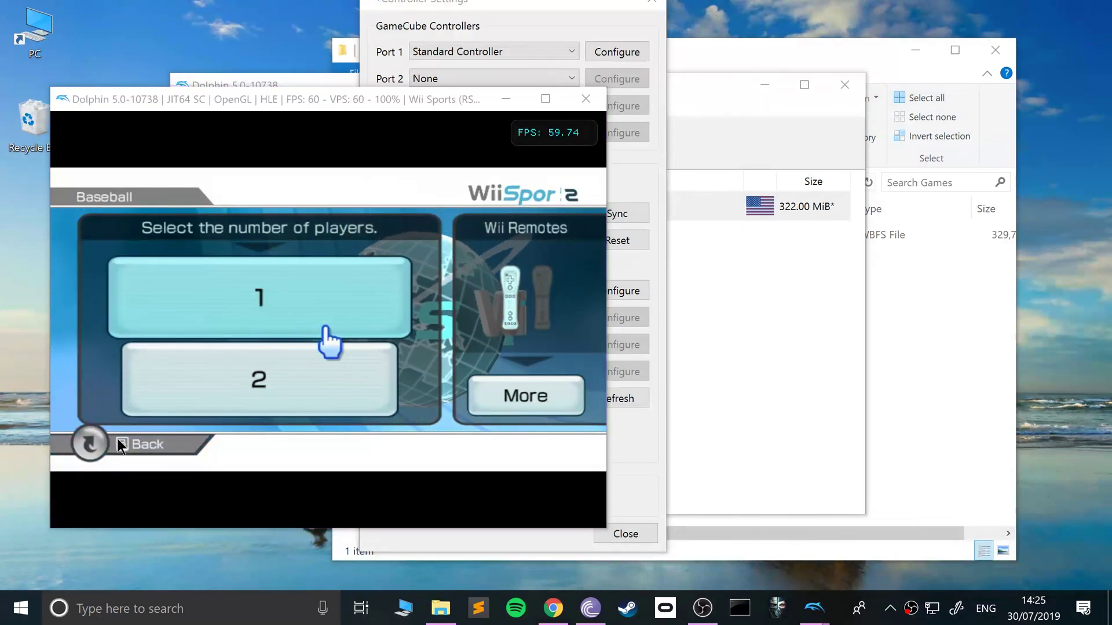
click(198, 456)
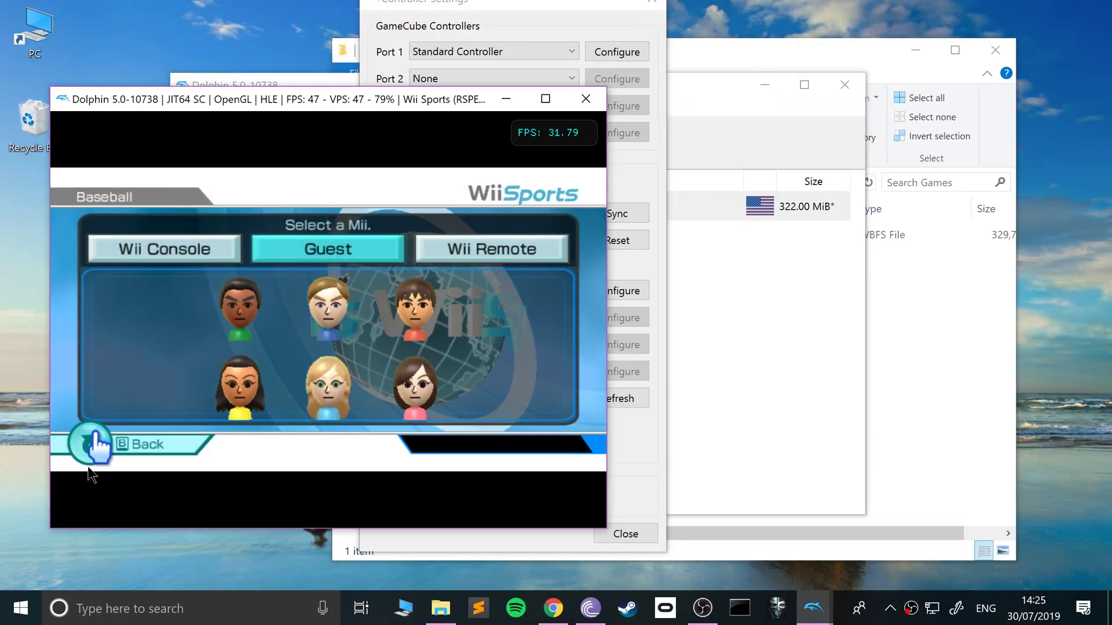
click(88, 469)
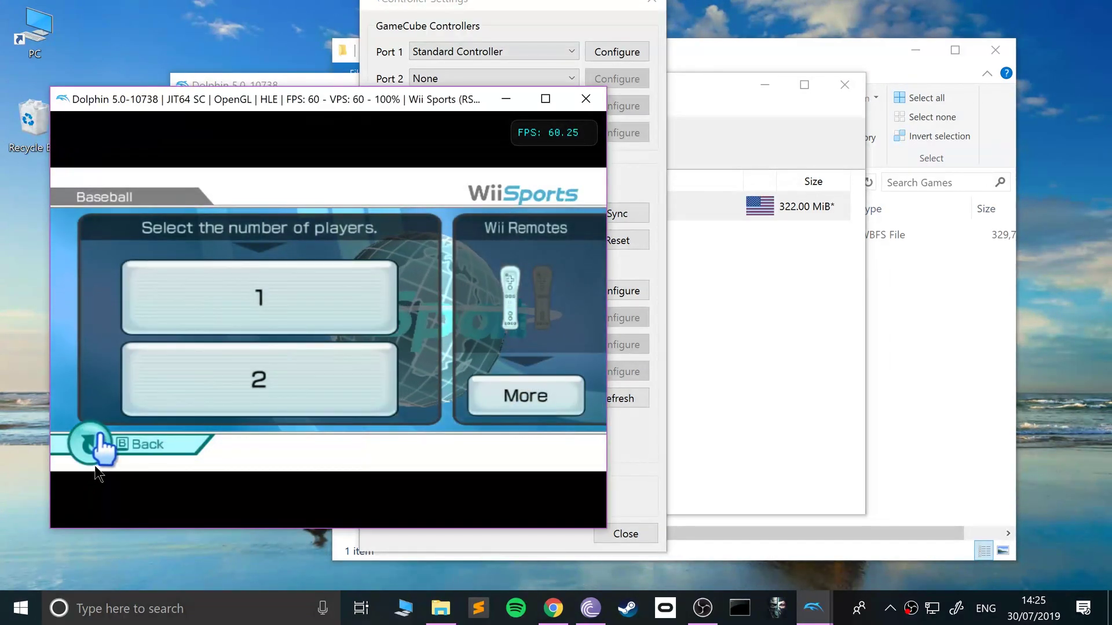
click(97, 474)
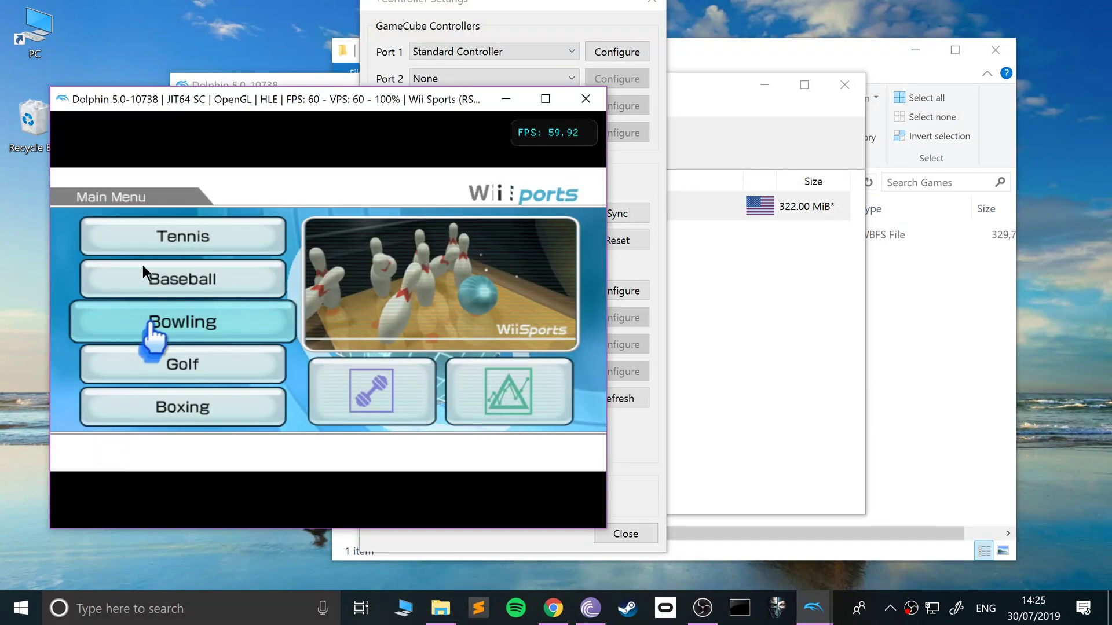
- Choose Tennis for one player with the first guest Mii and accept right-handed play for all sports
click(152, 200)
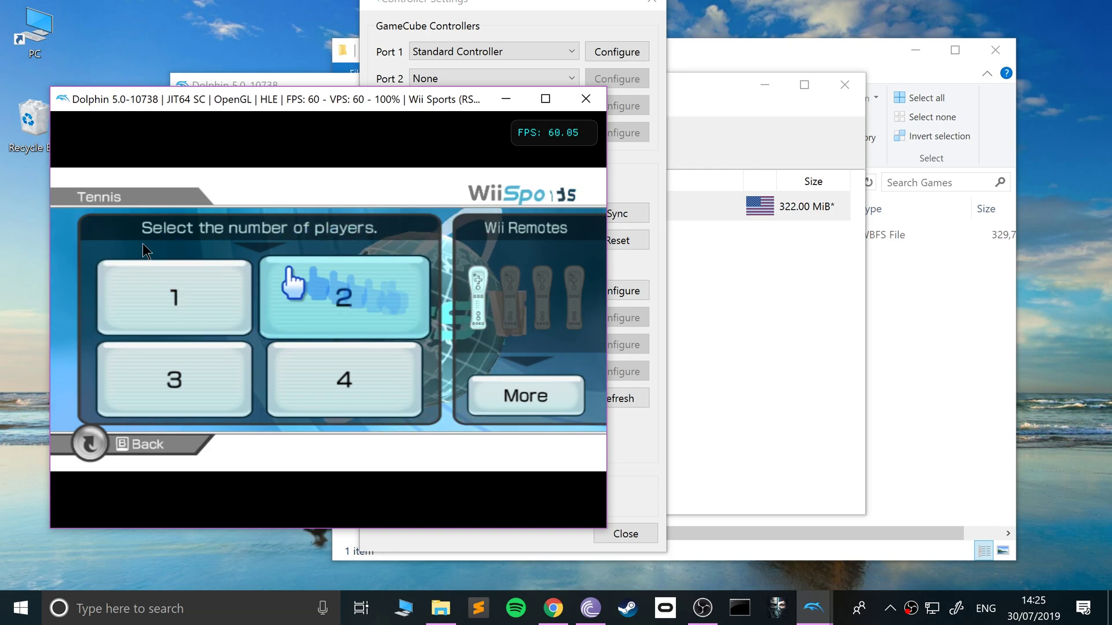
click(157, 246)
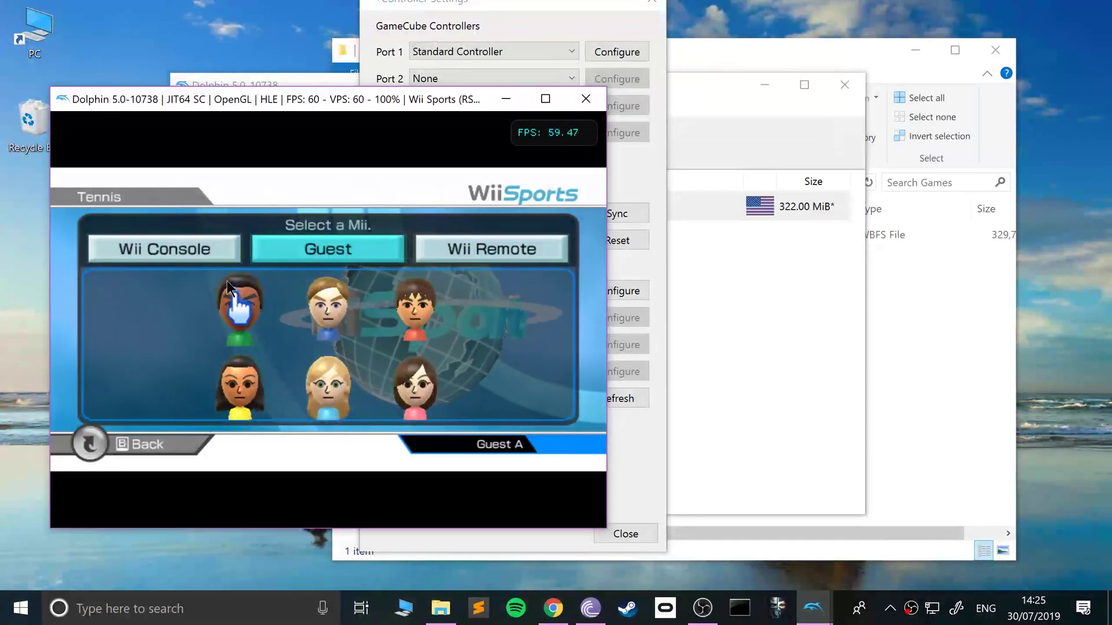
click(227, 281)
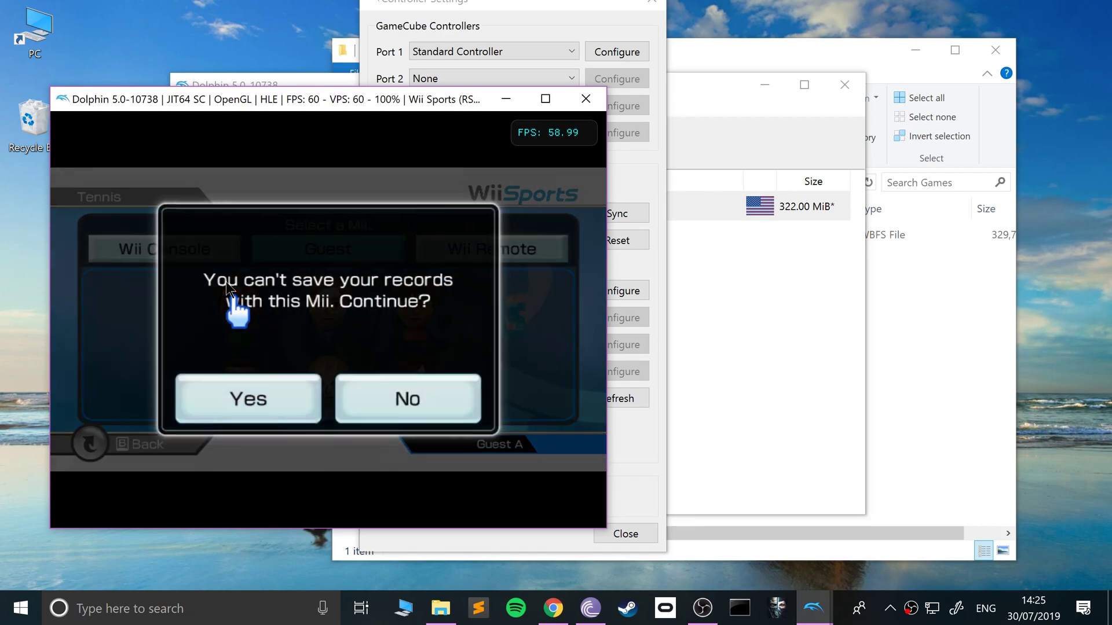
click(279, 408)
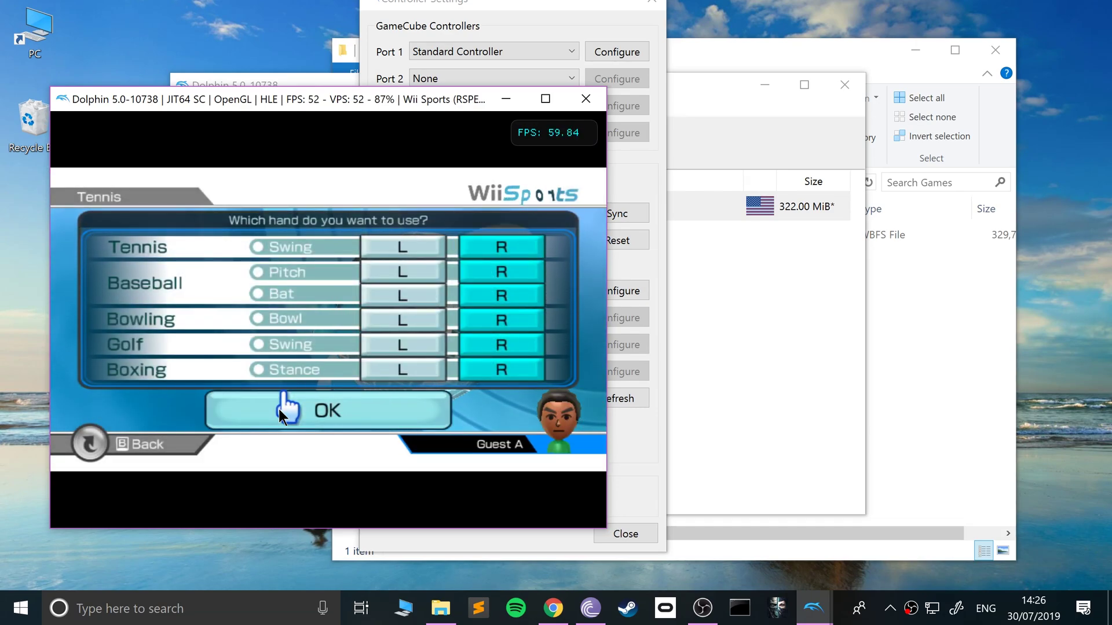
click(279, 409)
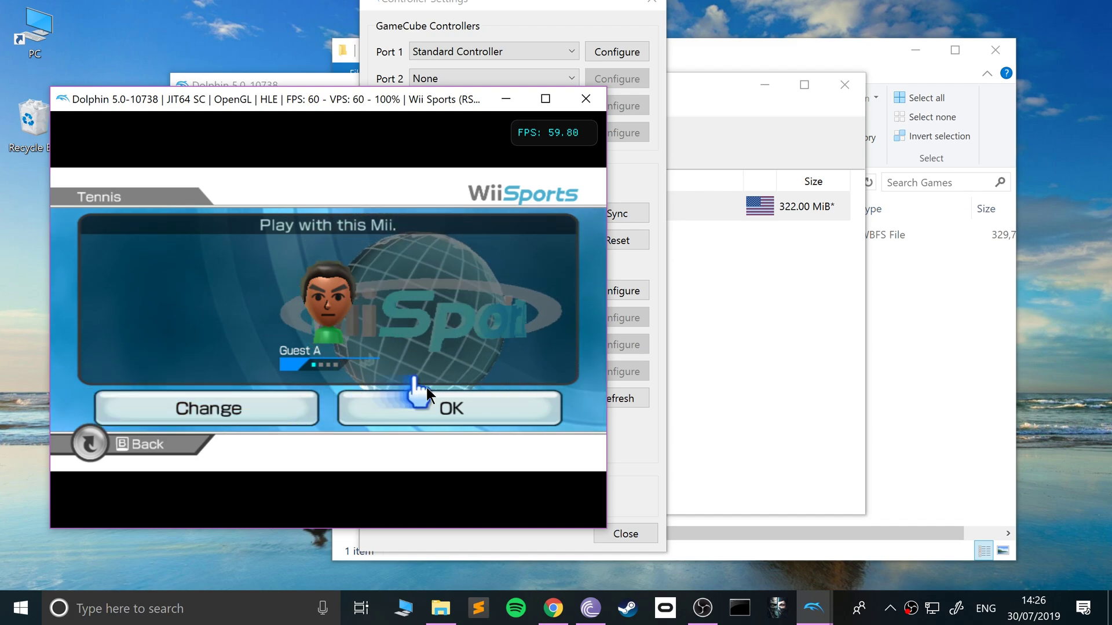
- Confirm Guest A as the player, dismiss the Wii Remote Jacket reminder and start Tennis with A and B
click(424, 411)
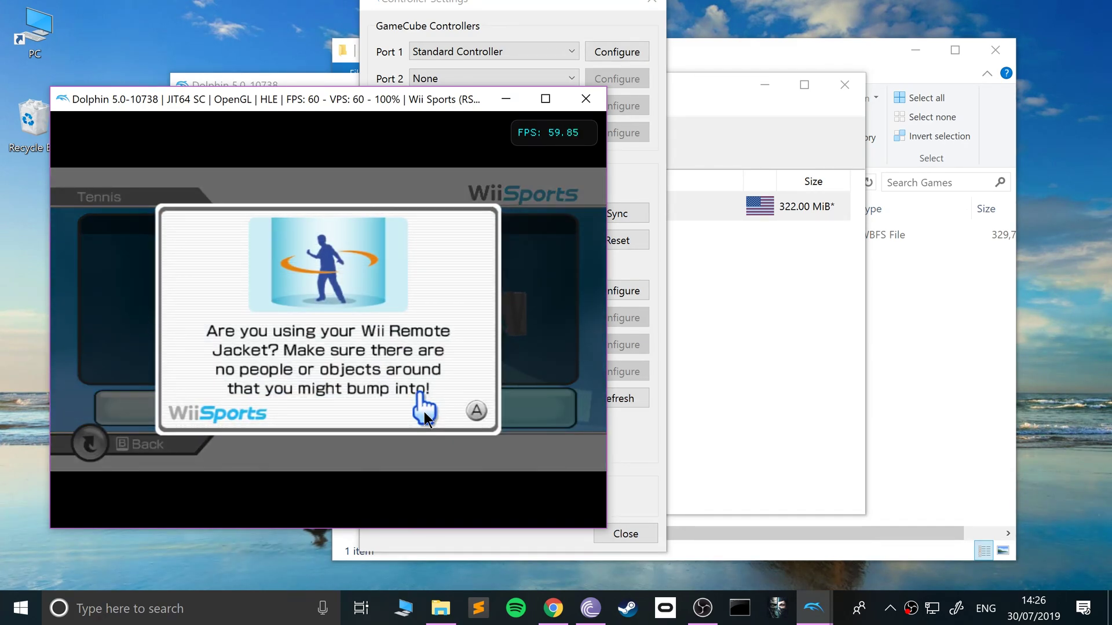
click(424, 412)
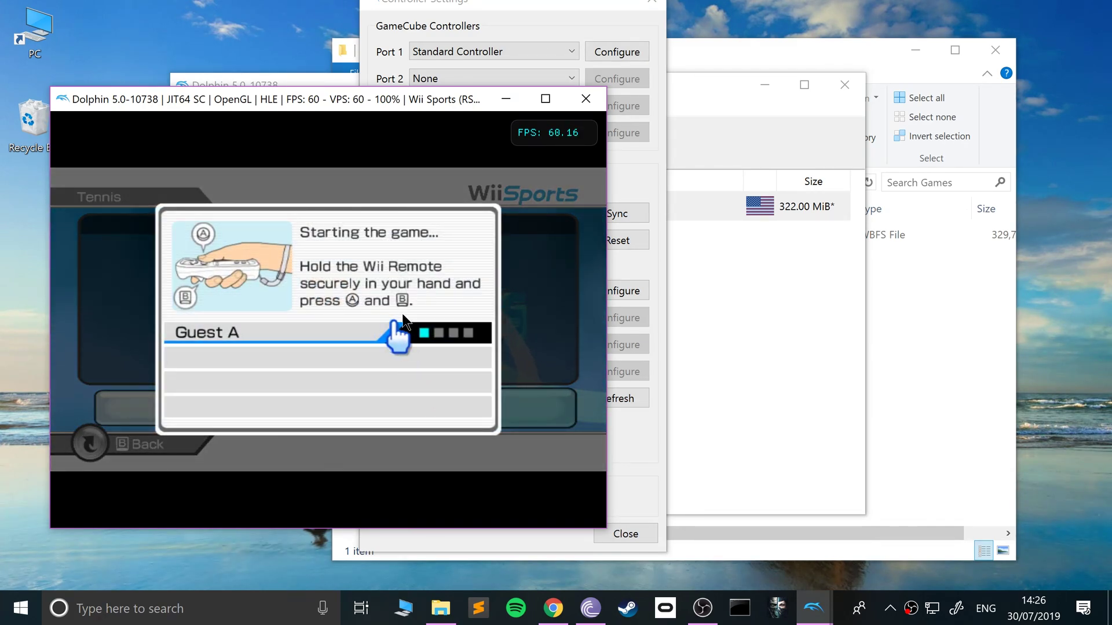
click(403, 321)
right_click(404, 321)
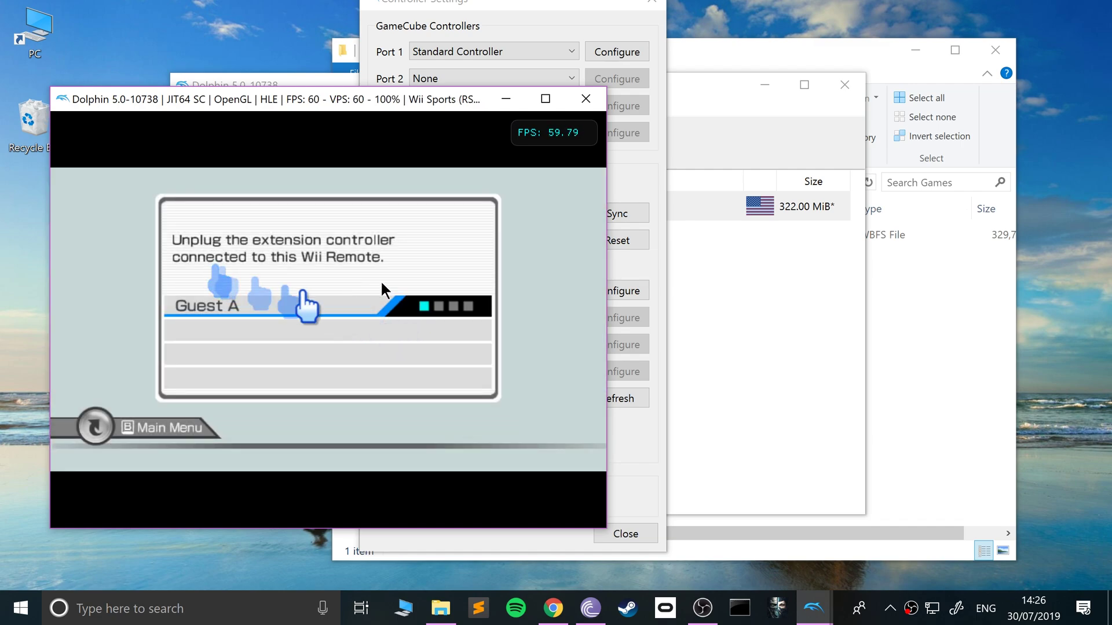
- Set the Wii Remote 1 extension to None, and return to Wii Sports to start a single tennis game
click(724, 114)
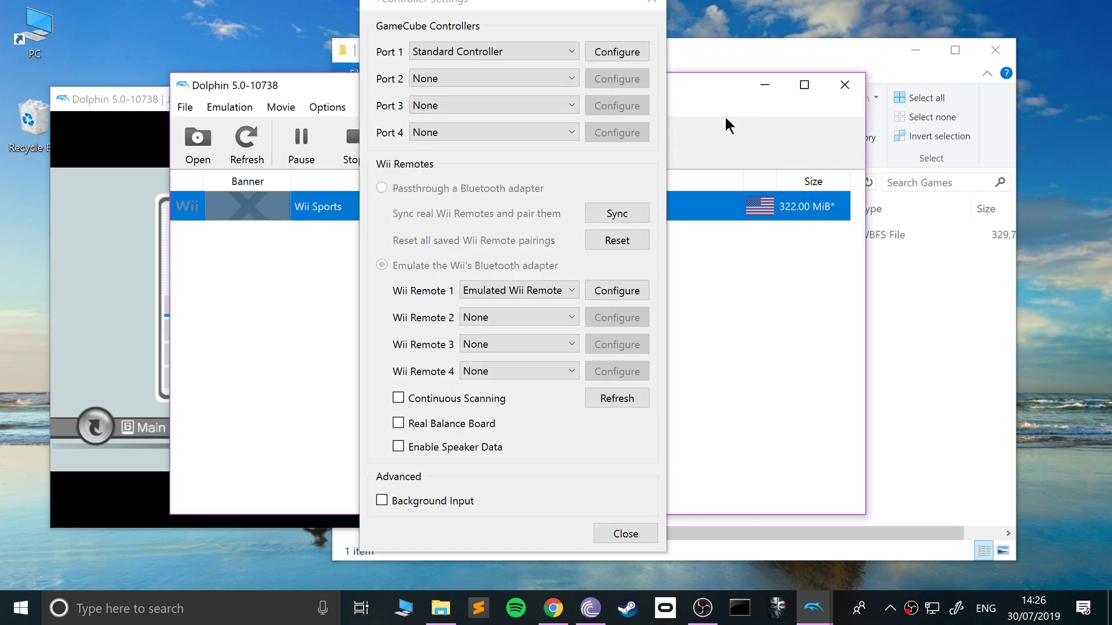
click(596, 291)
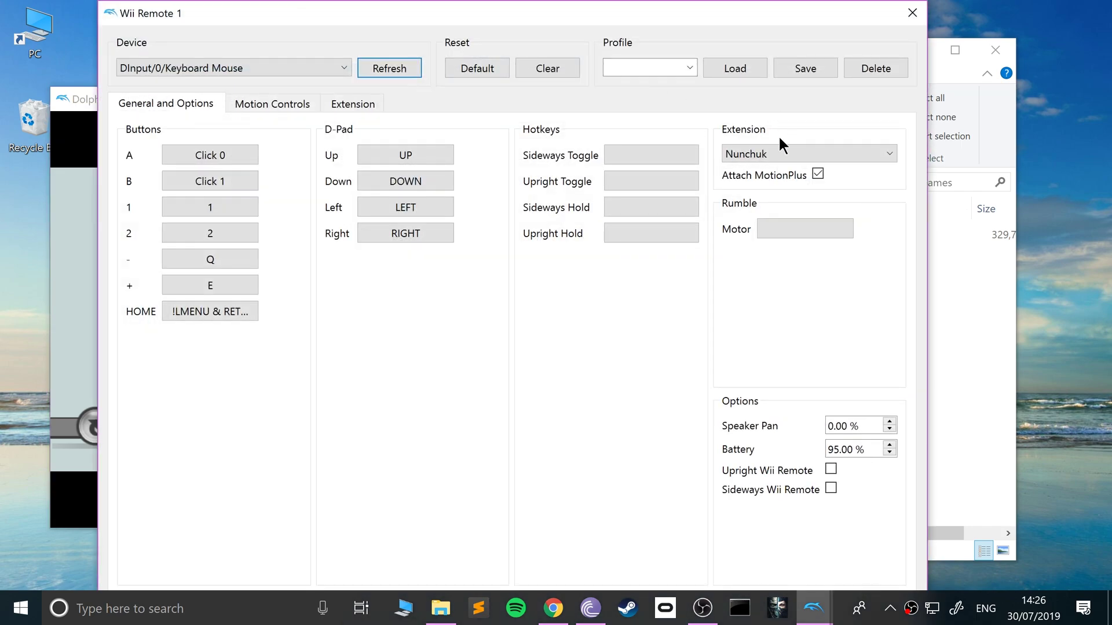
click(768, 152)
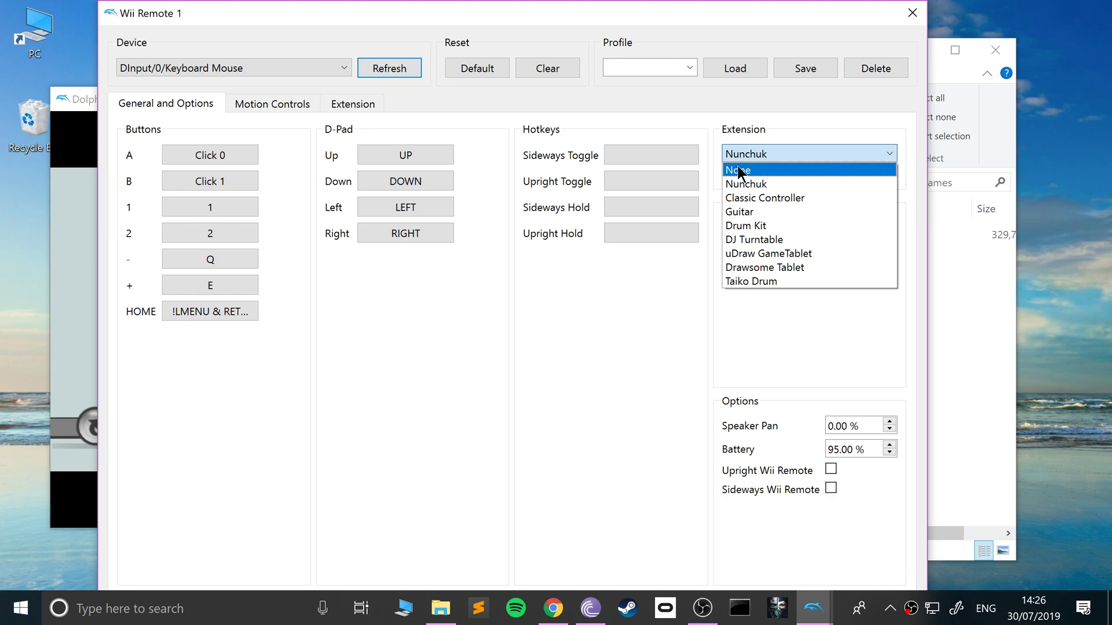
click(742, 170)
click(73, 104)
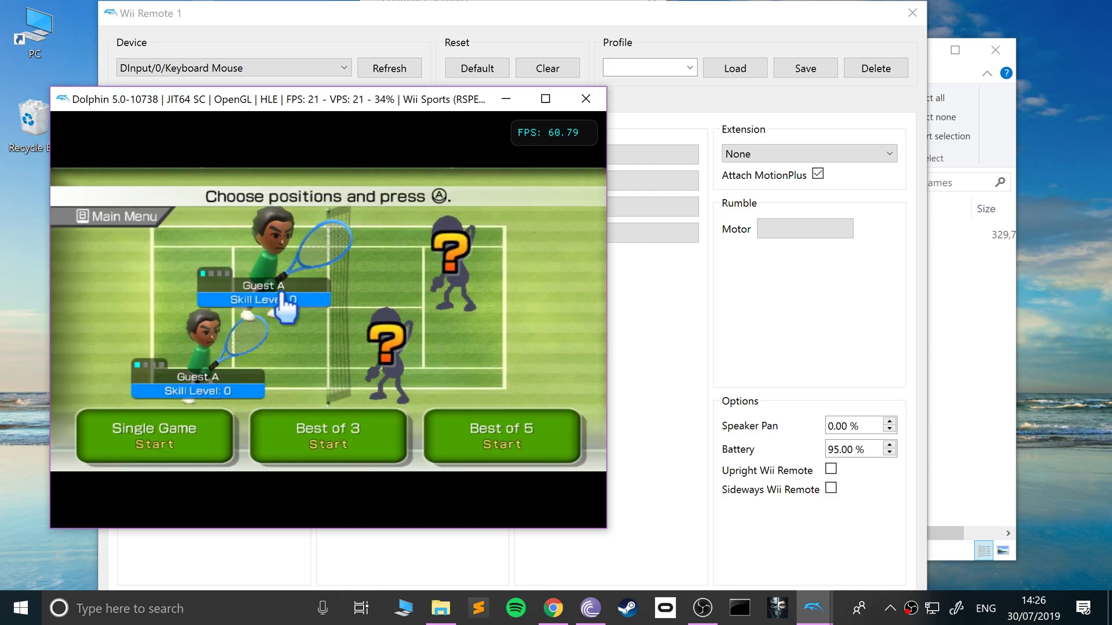
click(200, 474)
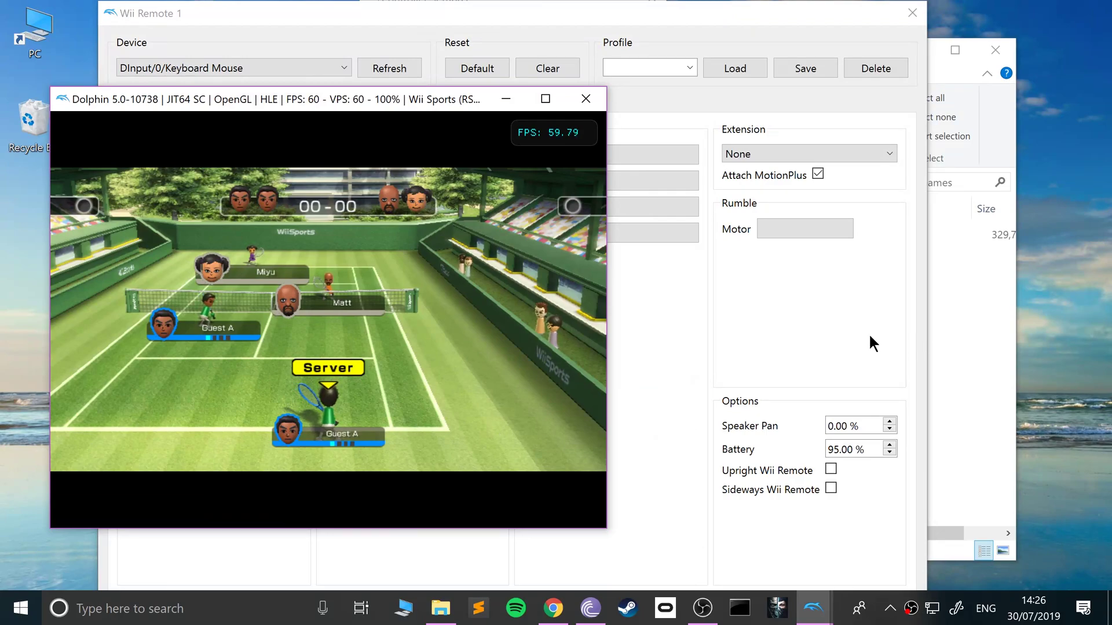
- Review the motion, button and extension settings of Wii Remote 1
click(697, 261)
click(259, 106)
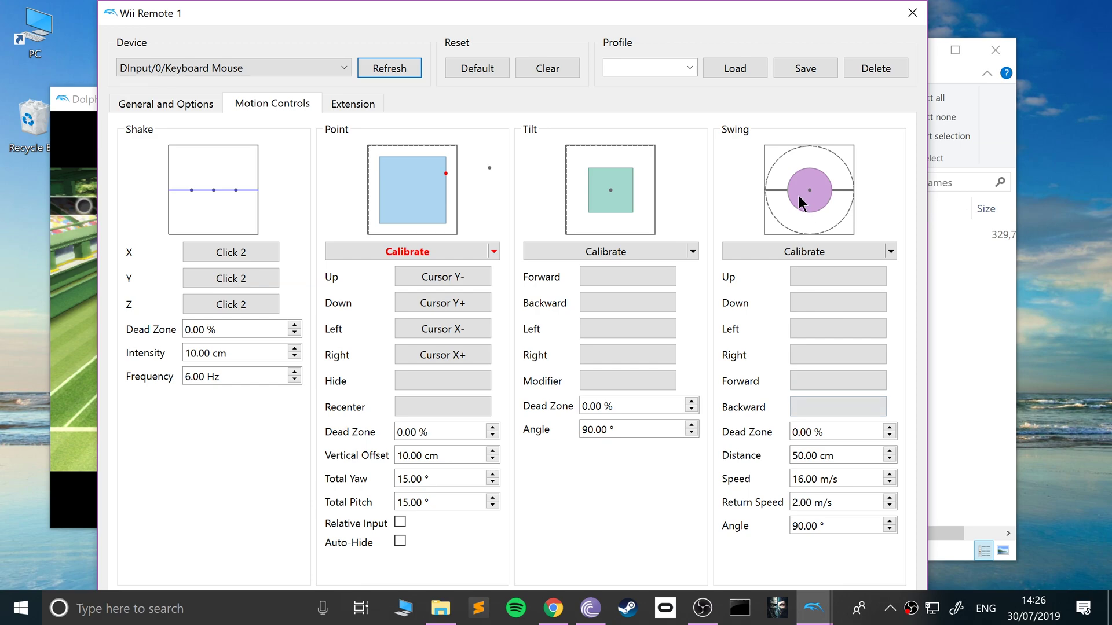
click(216, 106)
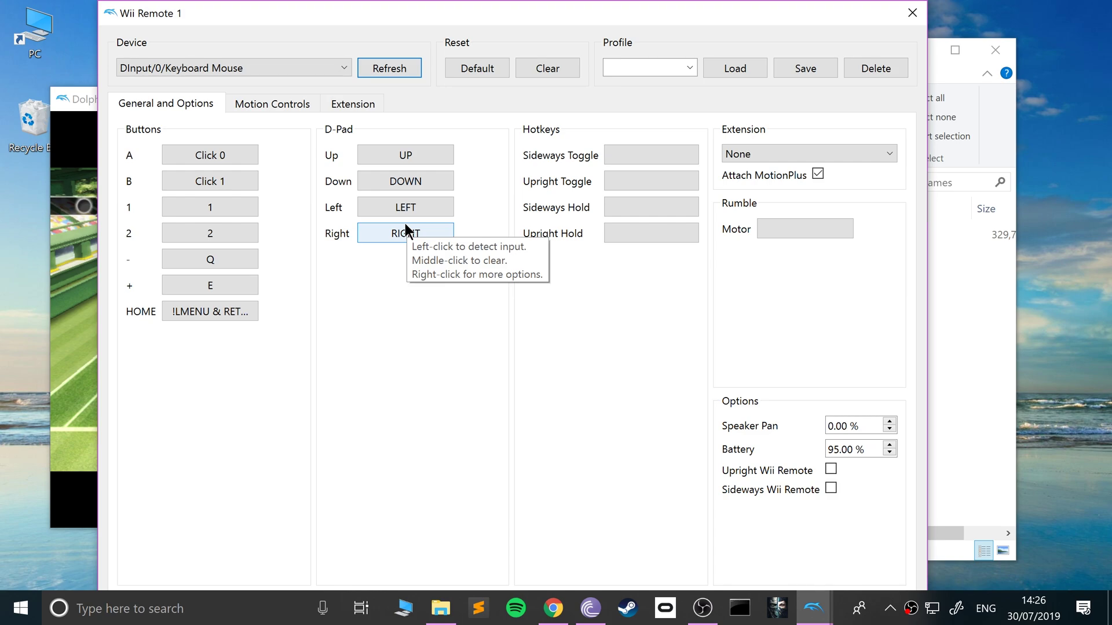
click(354, 104)
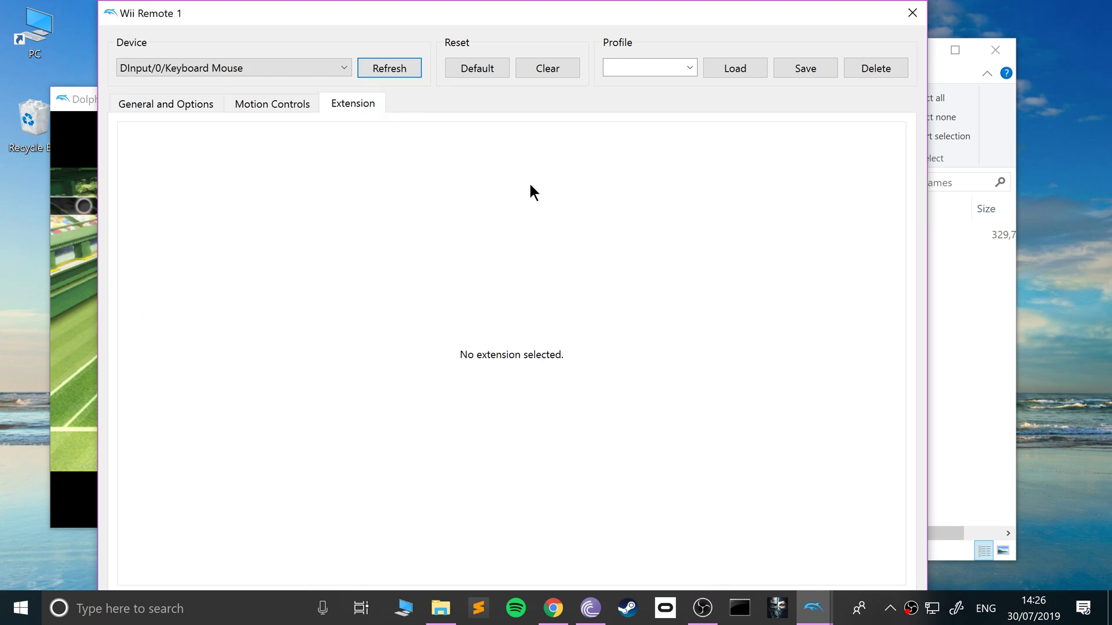
click(272, 110)
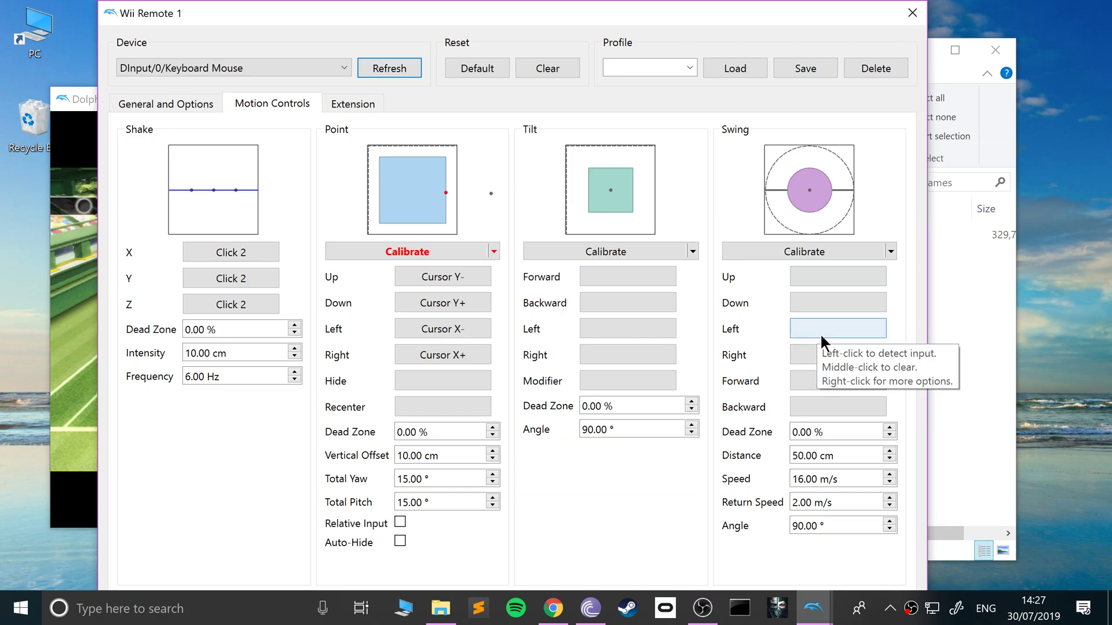
click(189, 98)
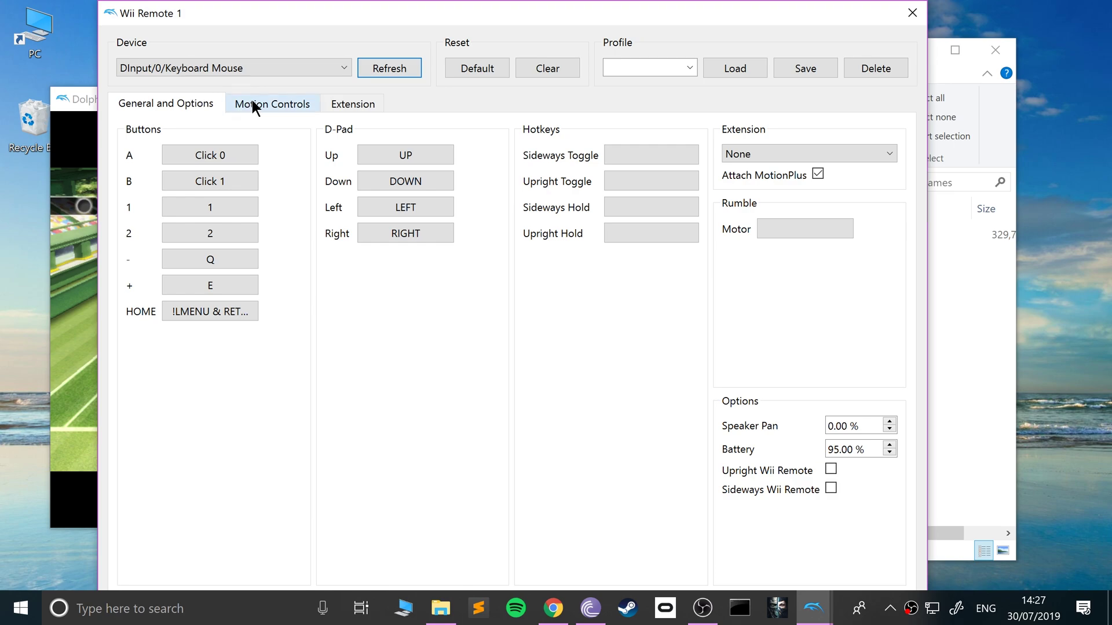
- Map the Wii Remote 1 swing directions: Up to NUMPAD8, Down to NUMPAD2, Left to NUMPAD4 and Right to NUMPAD6
click(255, 106)
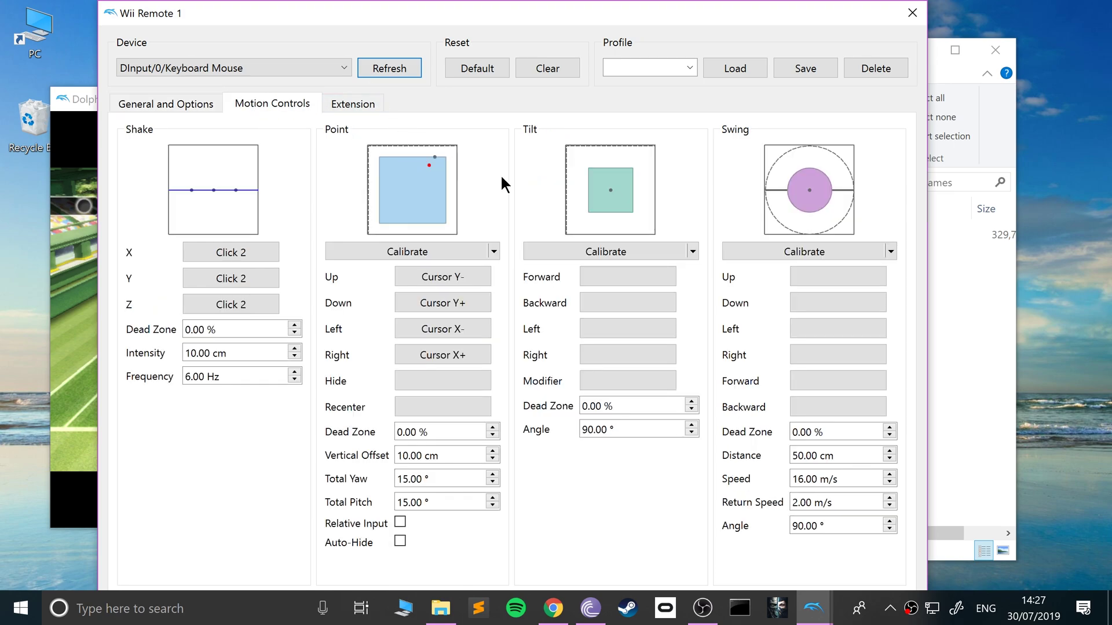
click(810, 278)
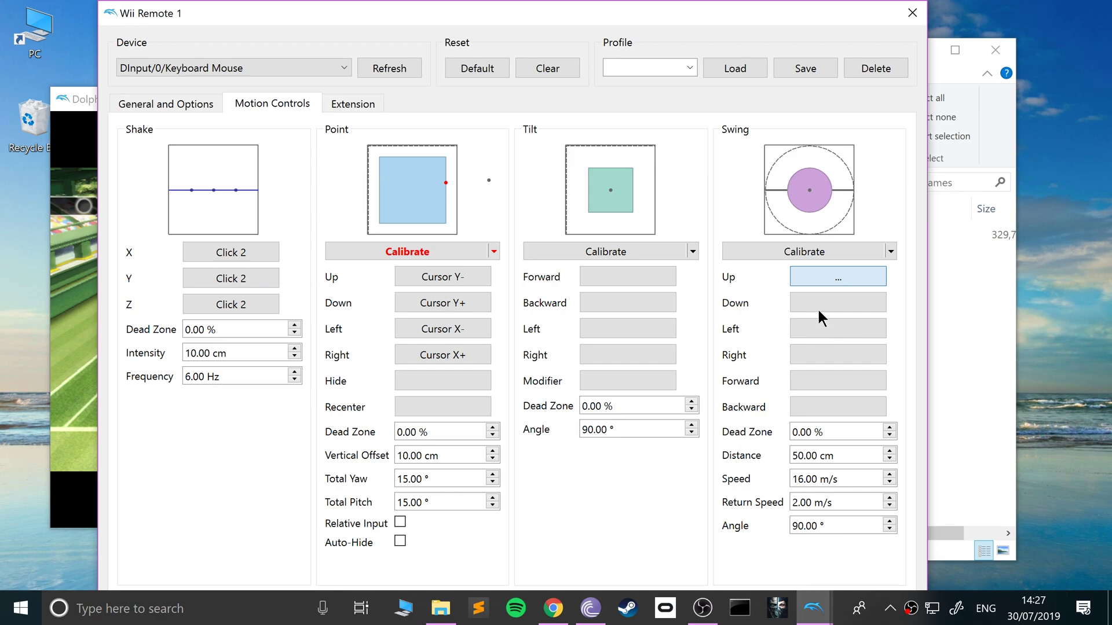
key(KP_8)
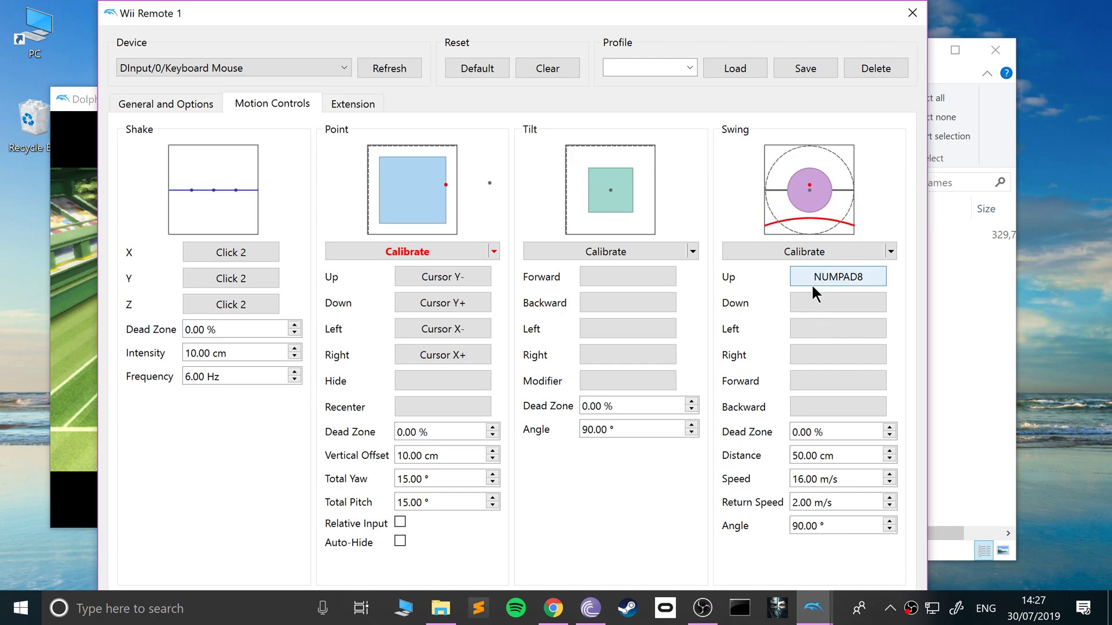
click(817, 302)
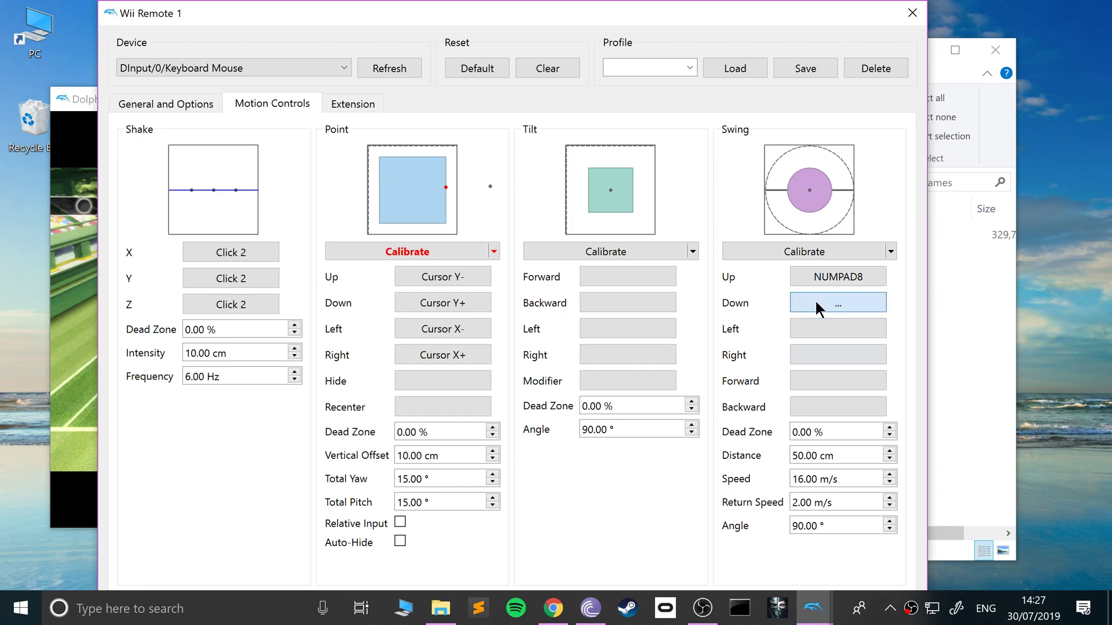
key(KP_2)
click(809, 326)
key(KP_4)
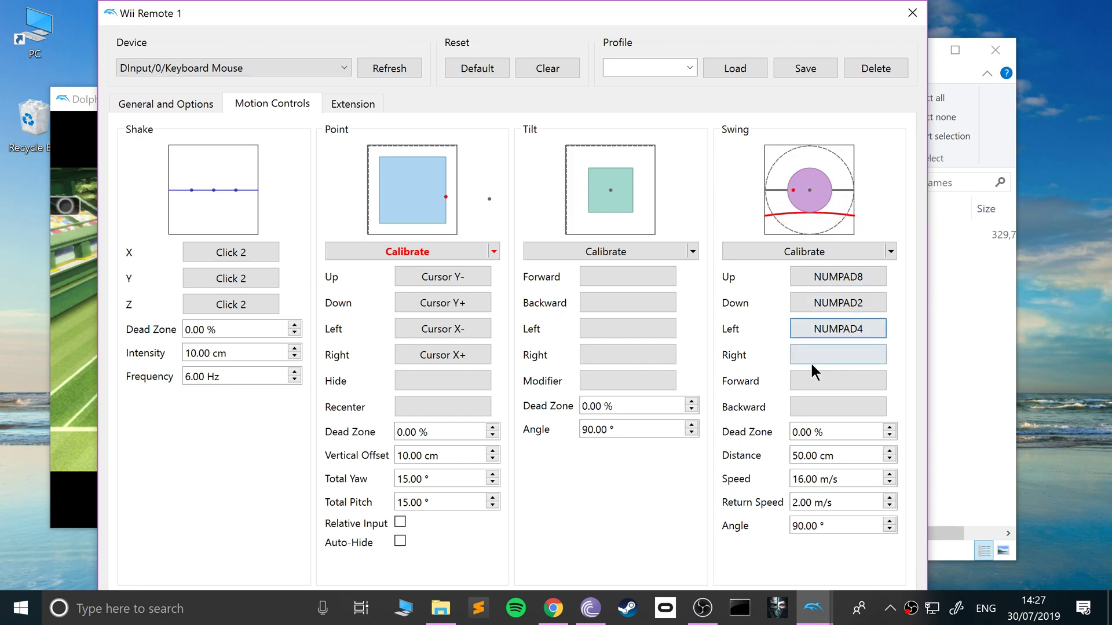
click(812, 351)
key(KP_6)
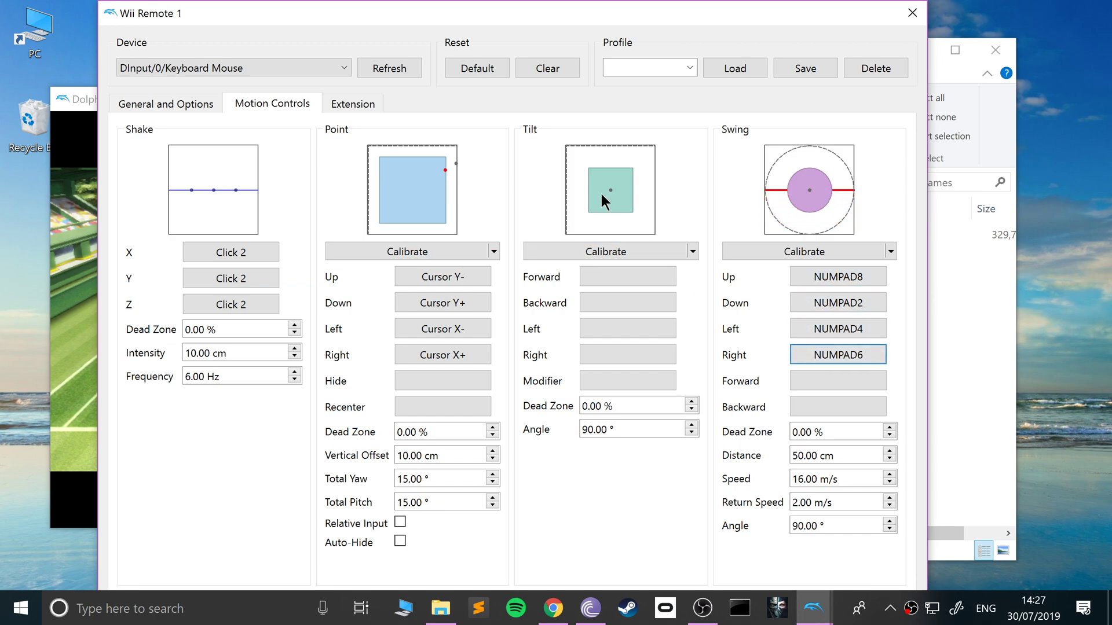
- Test the mapped swing inputs in the preview and try the Relative Input option for pointing, switching it on and off
key(KP_8)
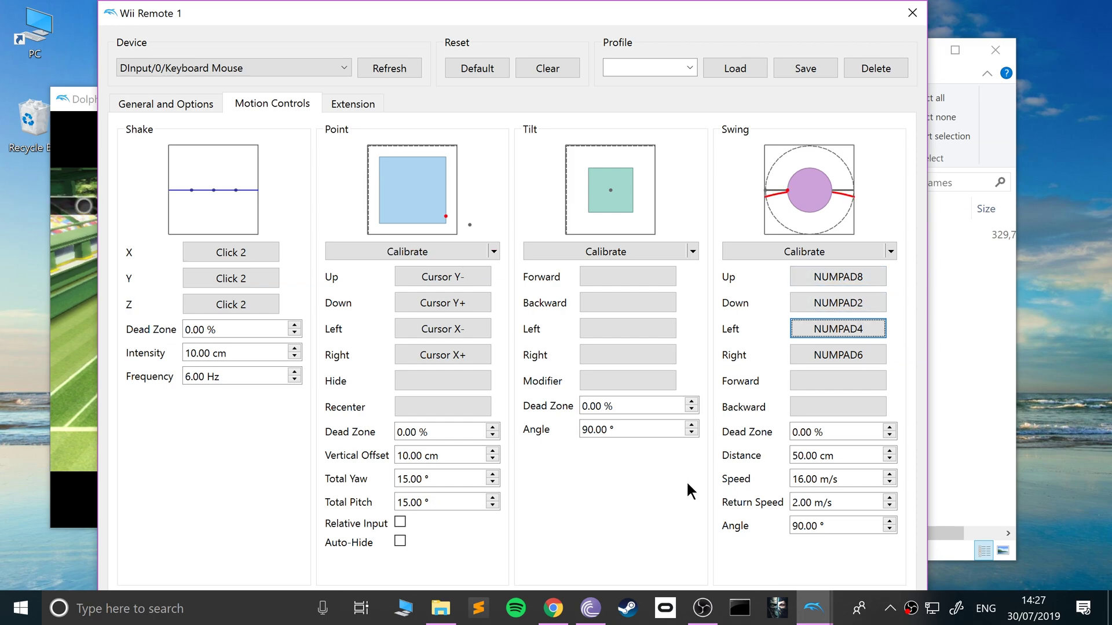
key(KP_8)
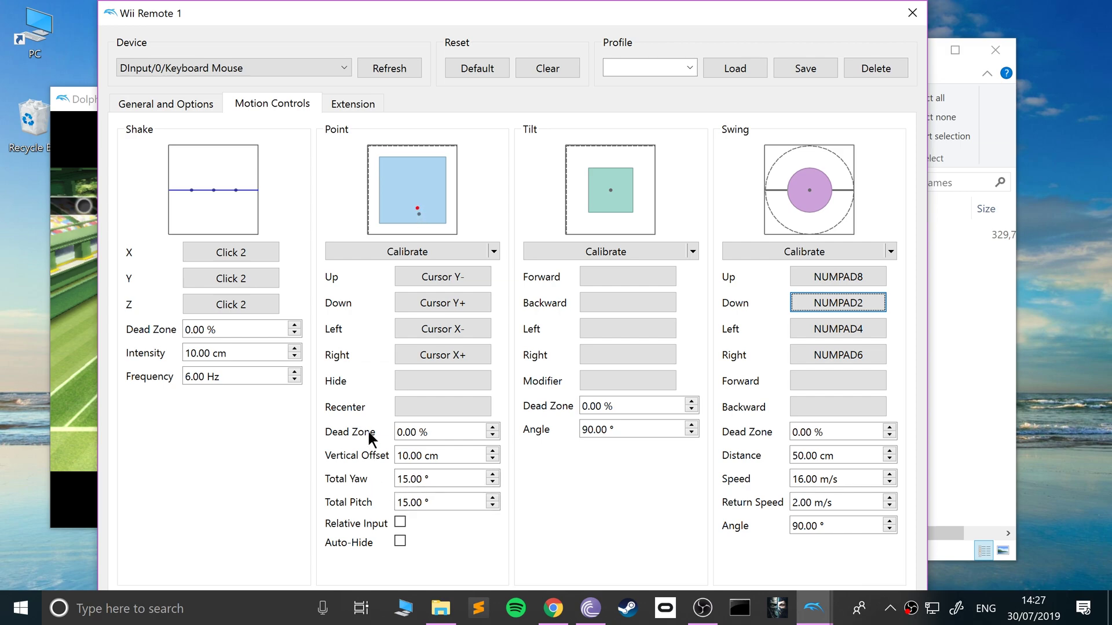
click(400, 523)
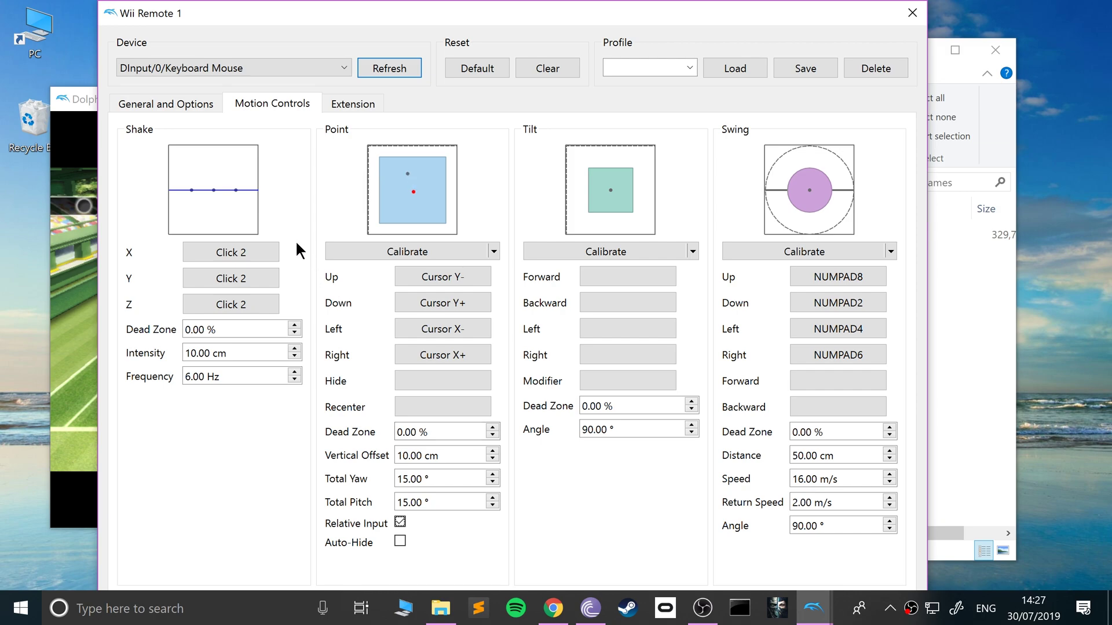
click(400, 521)
- Switch back to the Wii Sports tennis match and play it with up, down, left and right swings
click(814, 608)
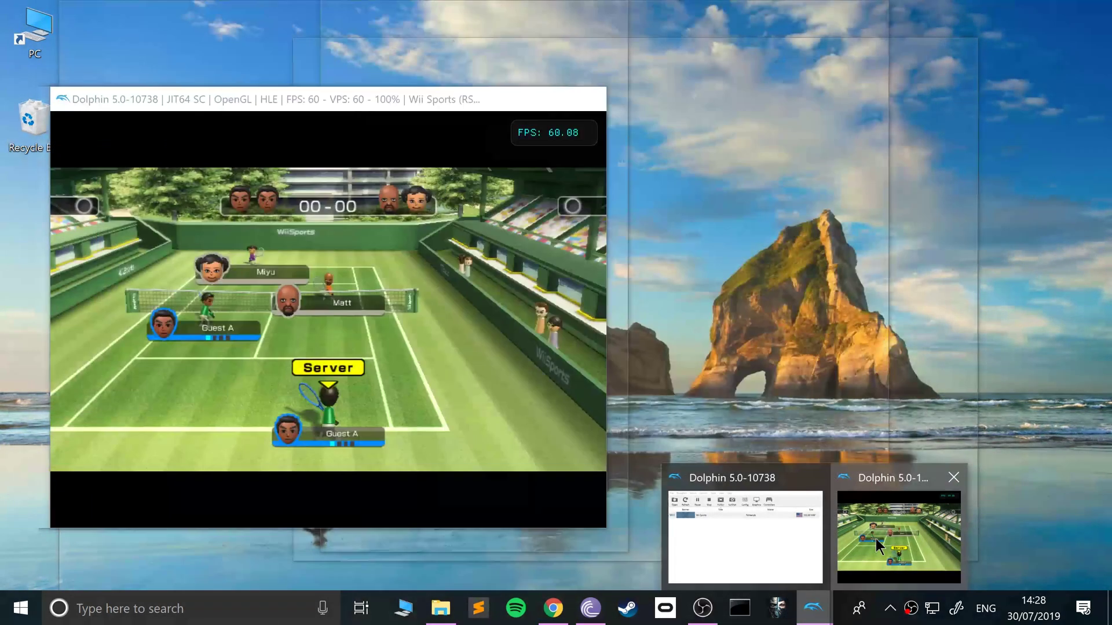
click(876, 538)
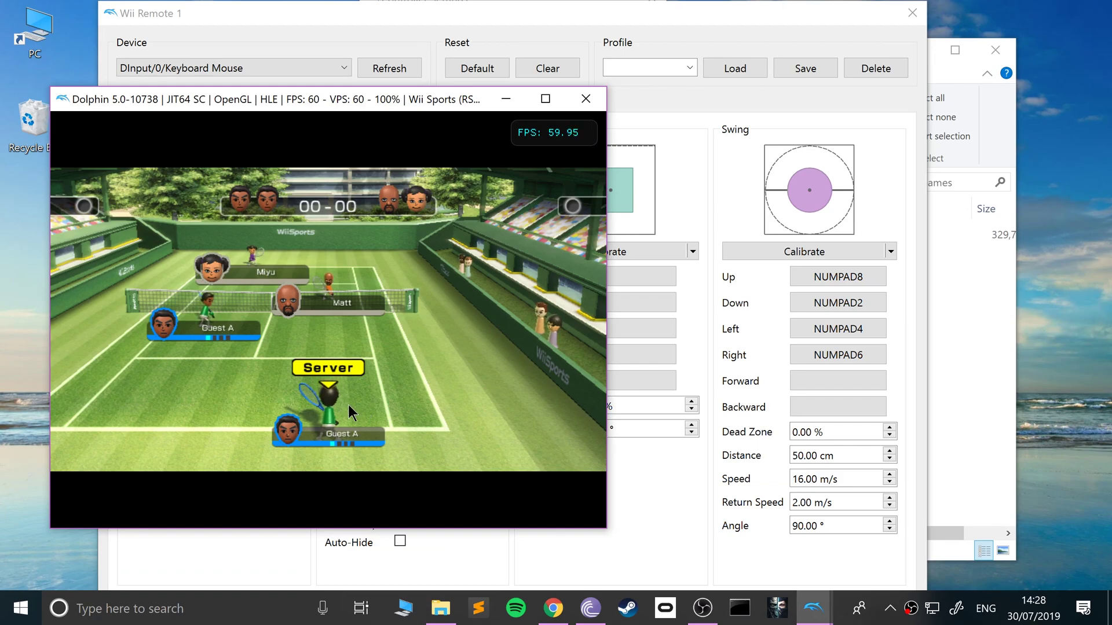
key(KP_8)
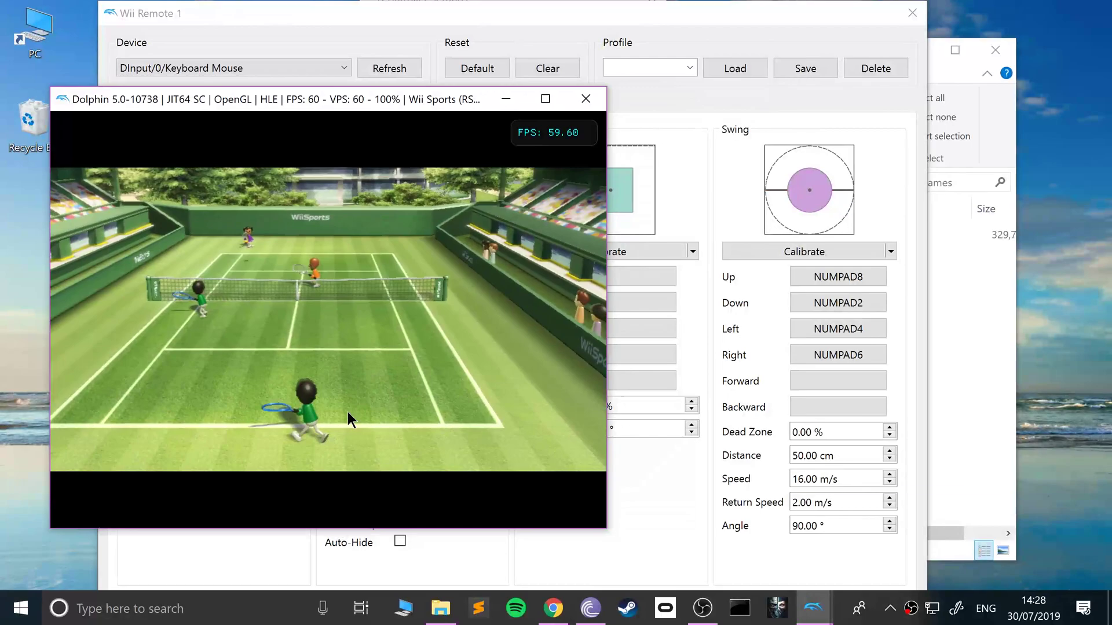
key(KP_2)
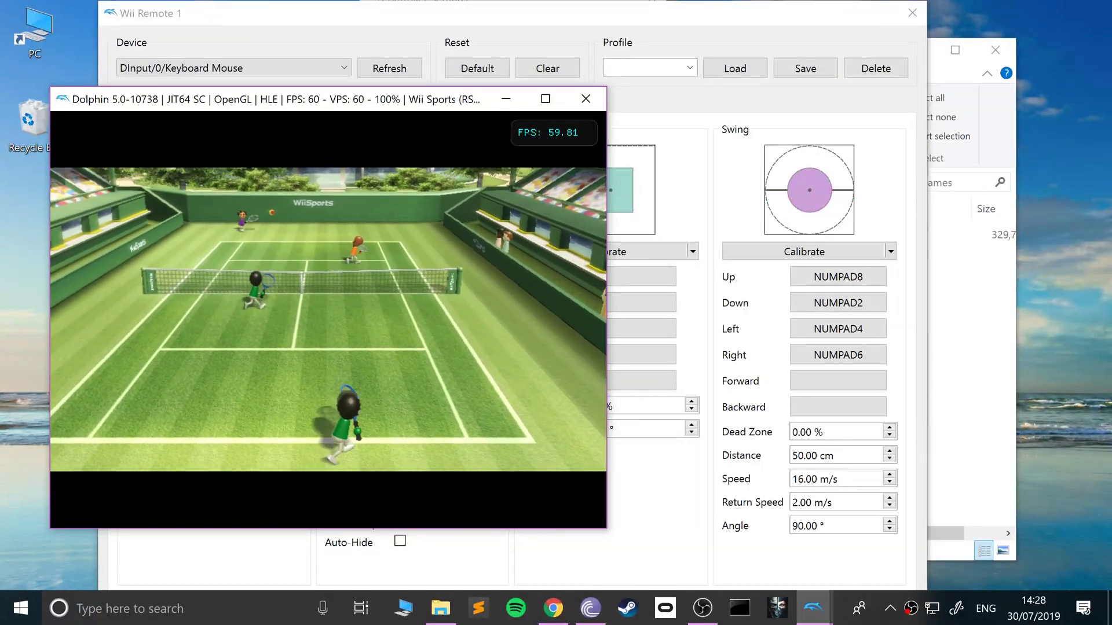
key(KP_2)
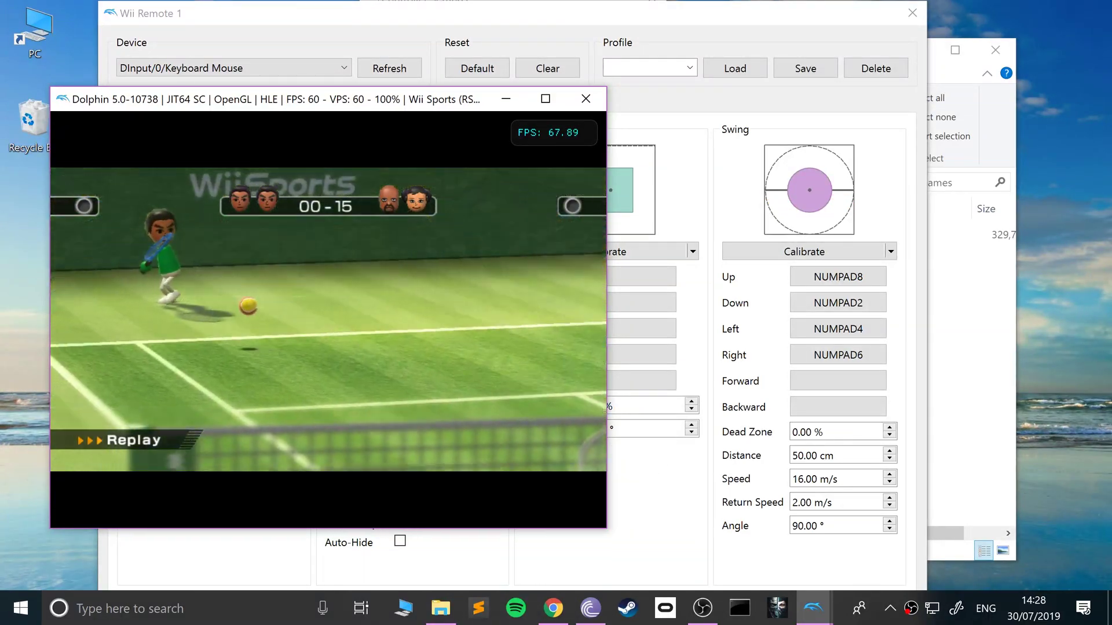
key(KP_4)
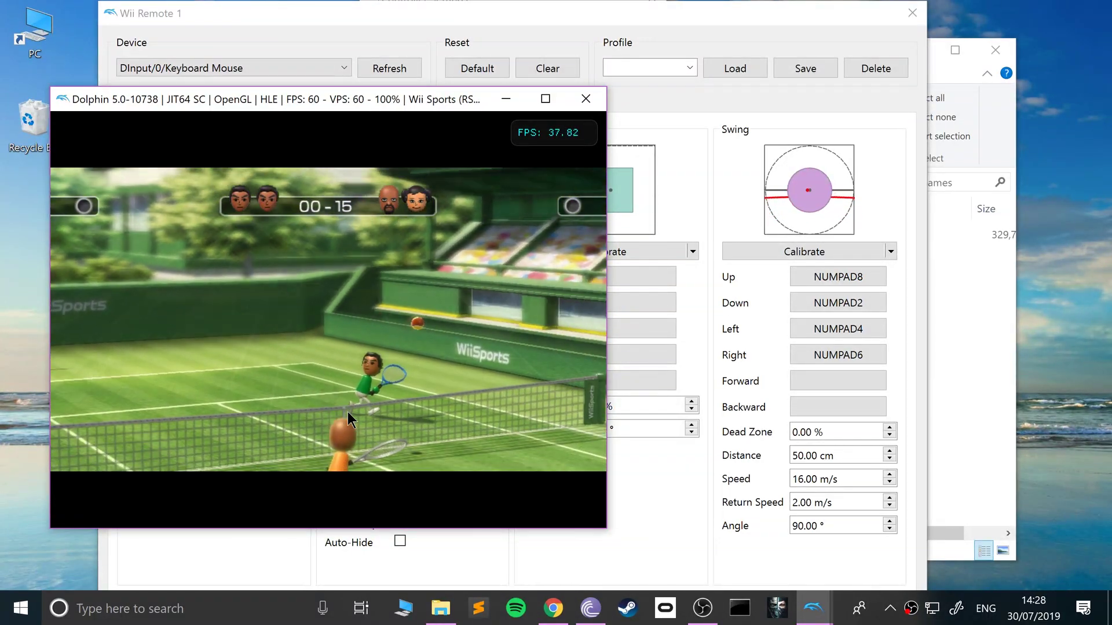
key(KP_2)
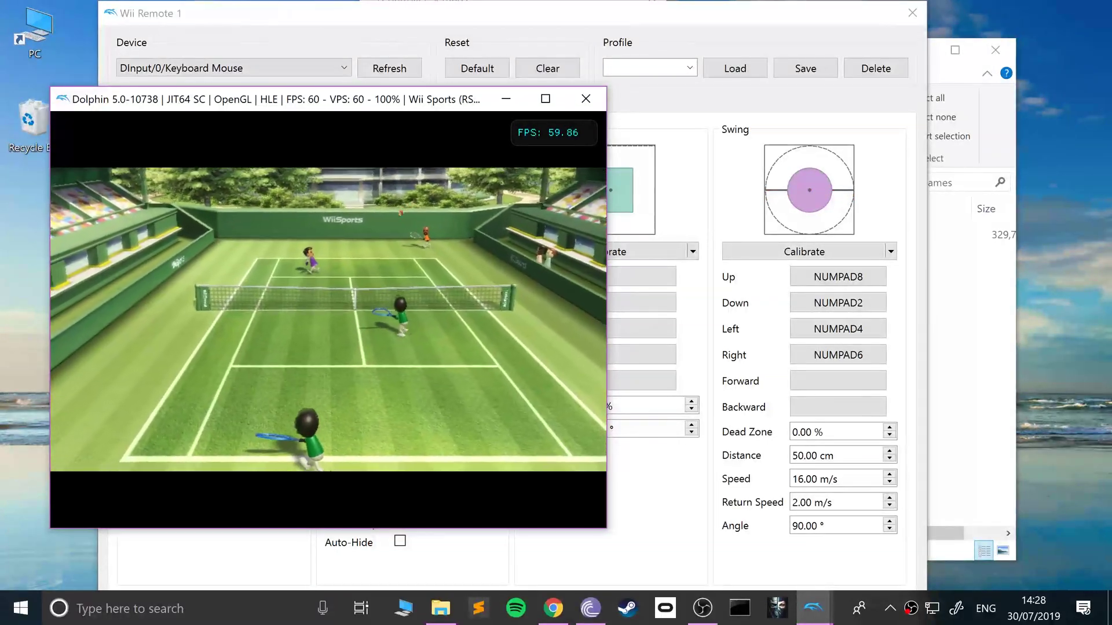
key(KP_6)
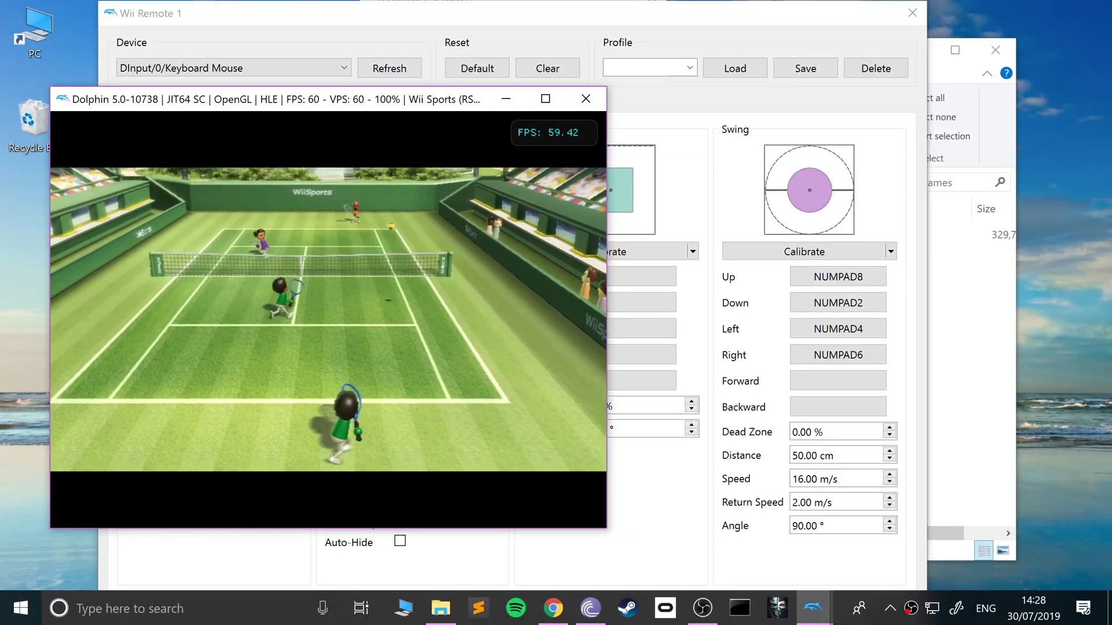
- Continue the Wii Sports tennis rally using the mapped down, right and left swings
key(KP_2)
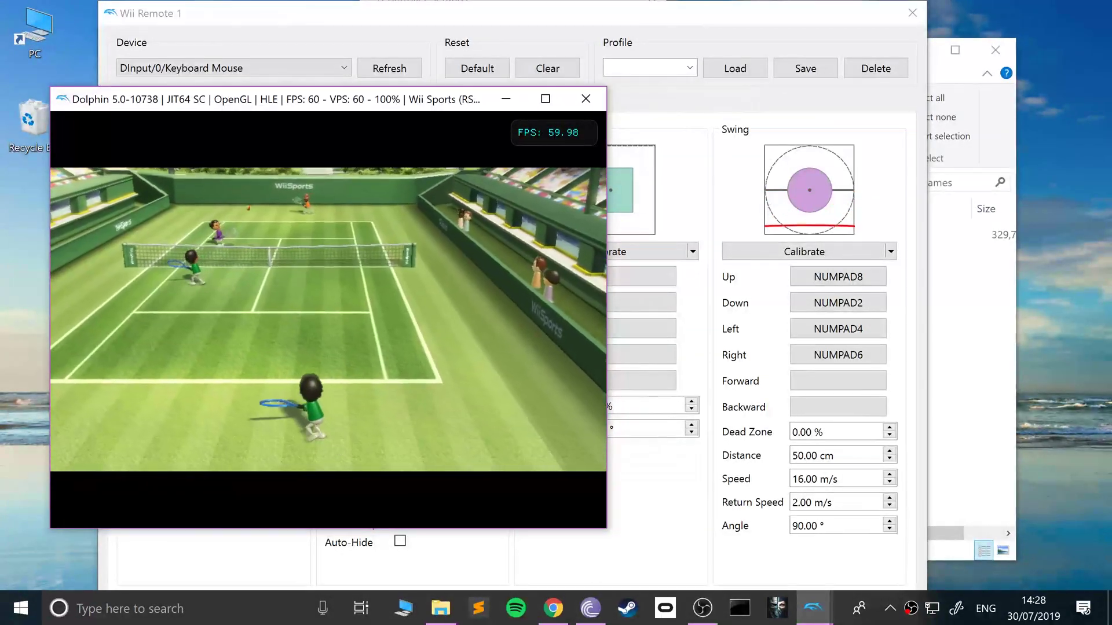
key(KP_6)
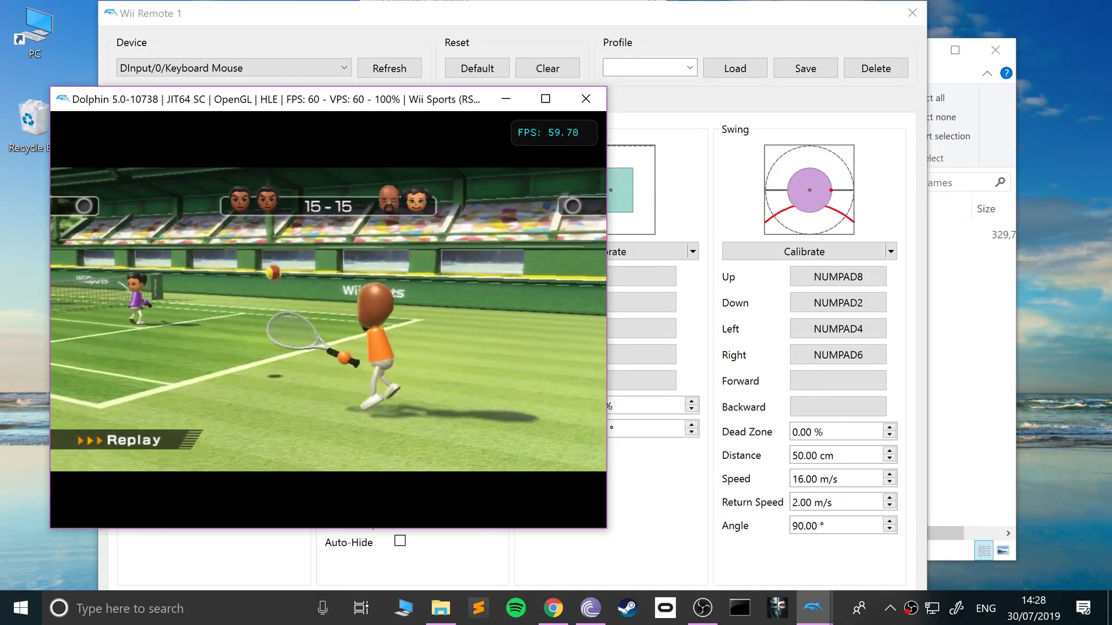
key(KP_4)
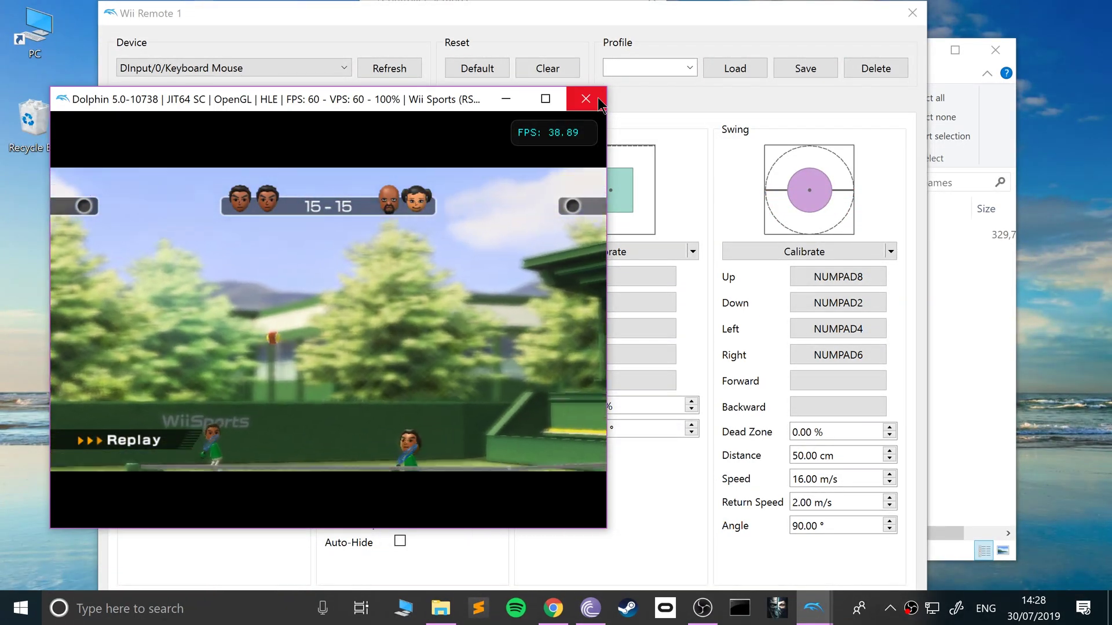
- Stop the running Wii Sports game and close the Wii Remote 1 and controller settings windows
click(617, 116)
key(Escape)
click(531, 325)
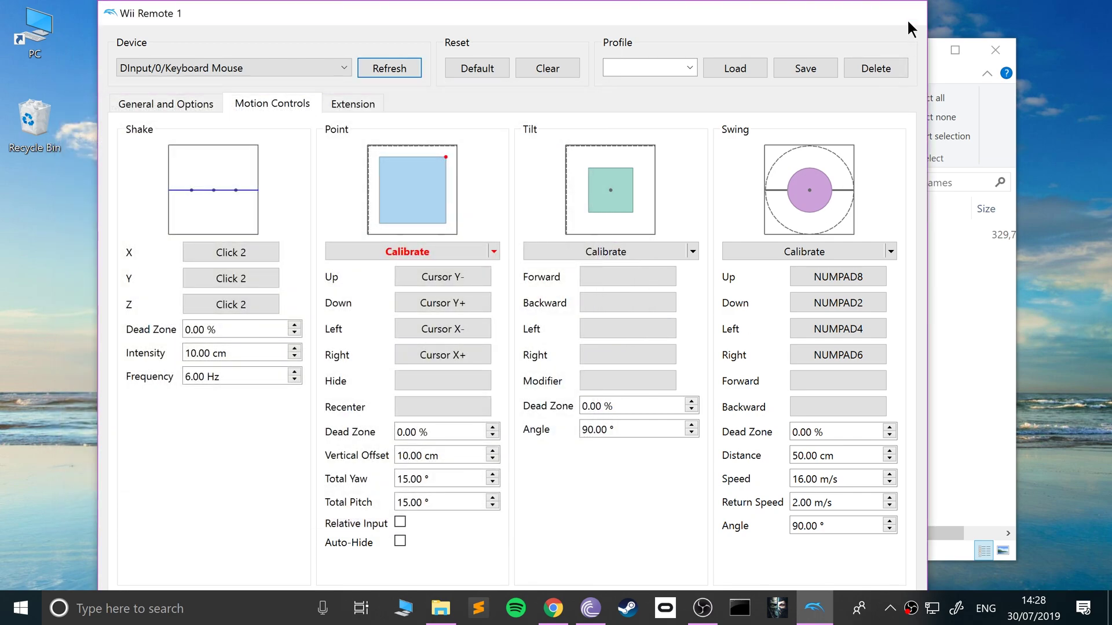
click(907, 19)
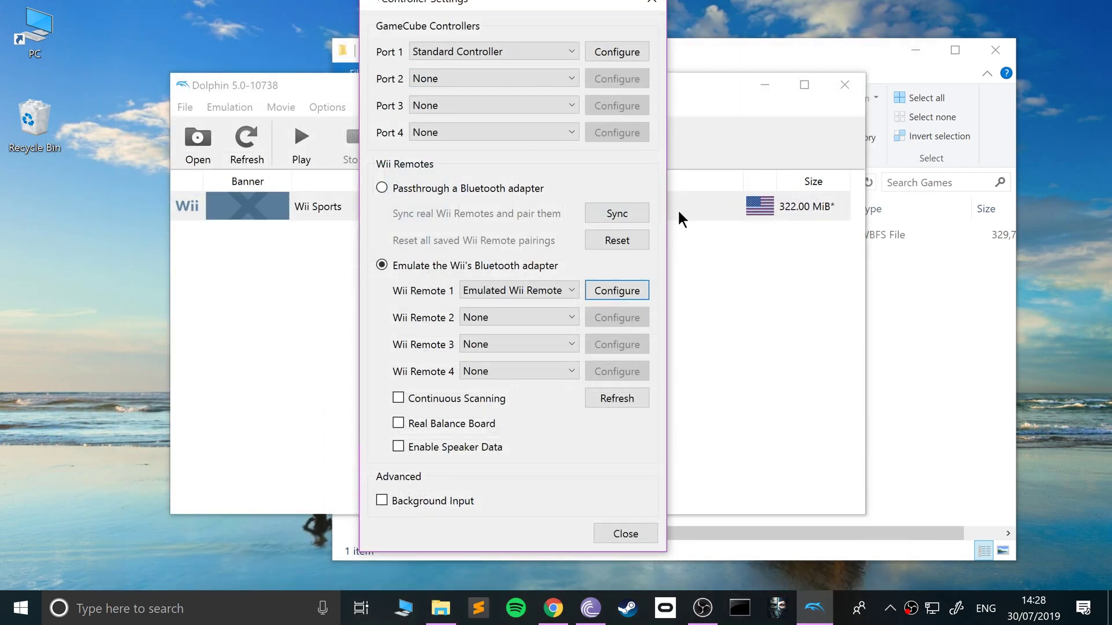
click(615, 533)
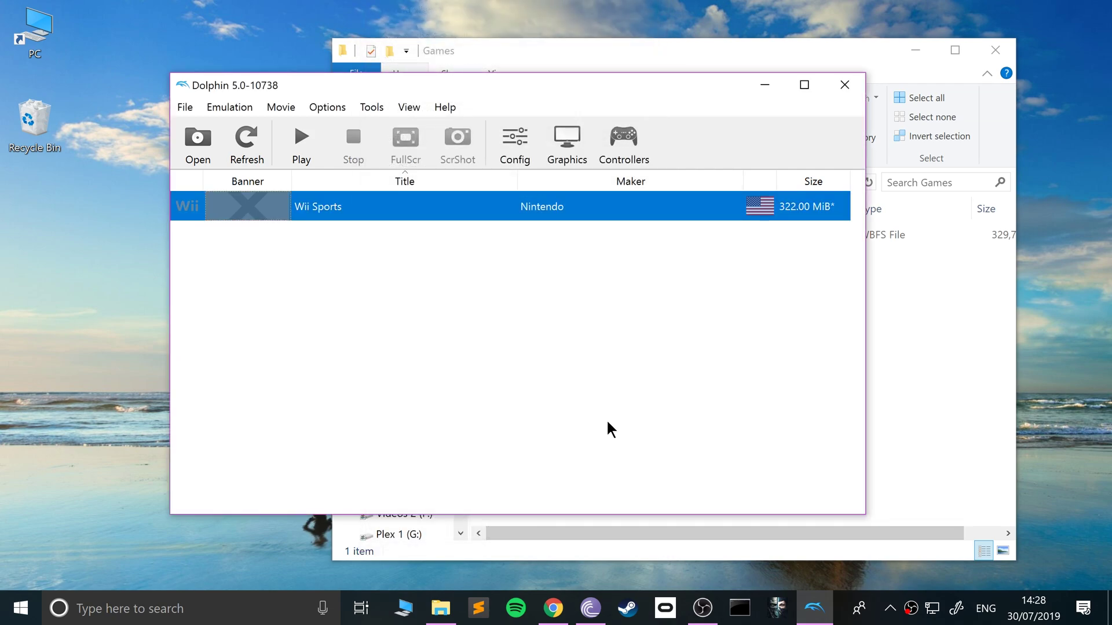